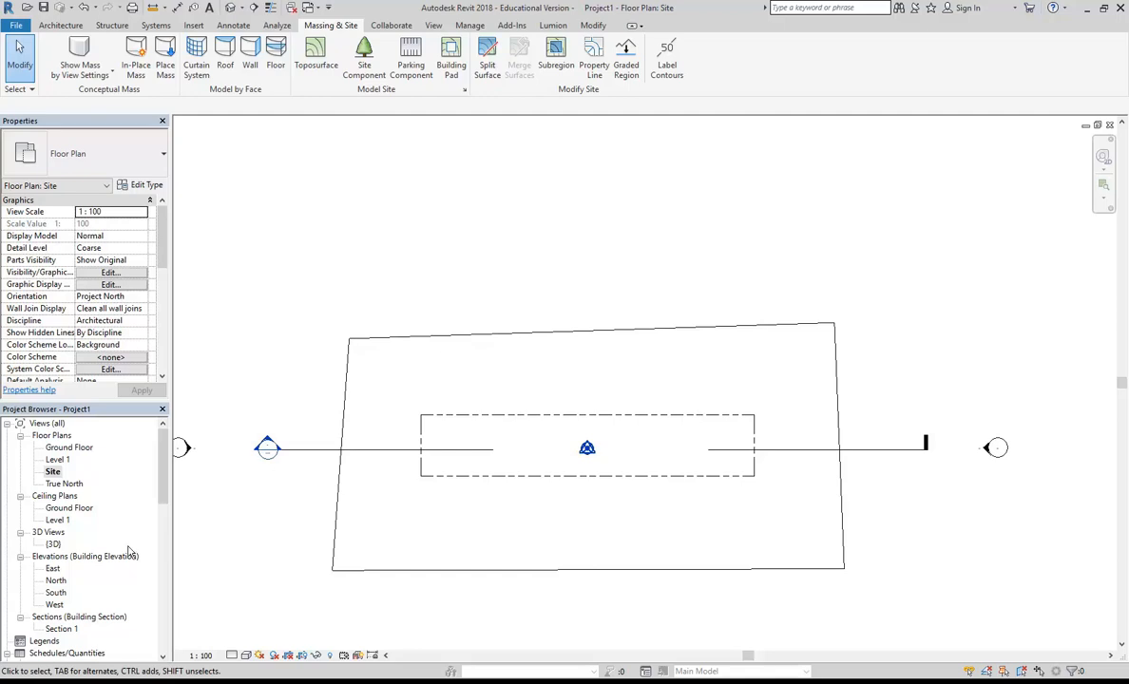
Step: Check how the site boundary shows in the South elevation, Section 1 and the Ground Floor plan
{"action": "double_click", "coordinate": [55, 592]}
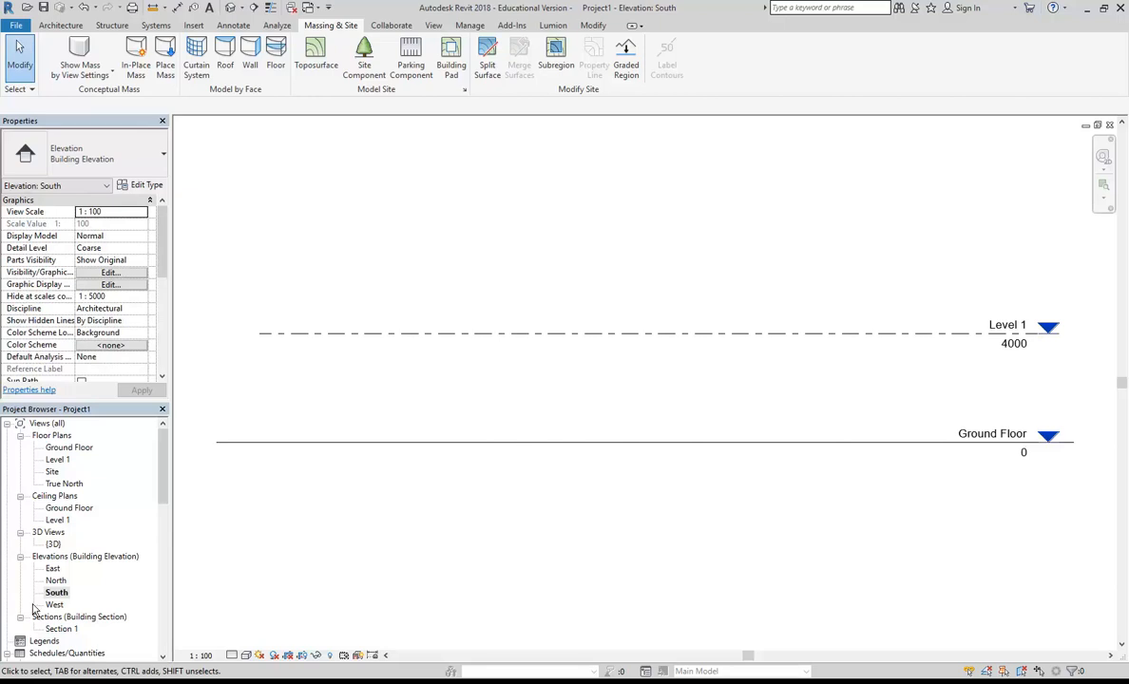
{"action": "double_click", "coordinate": [62, 628]}
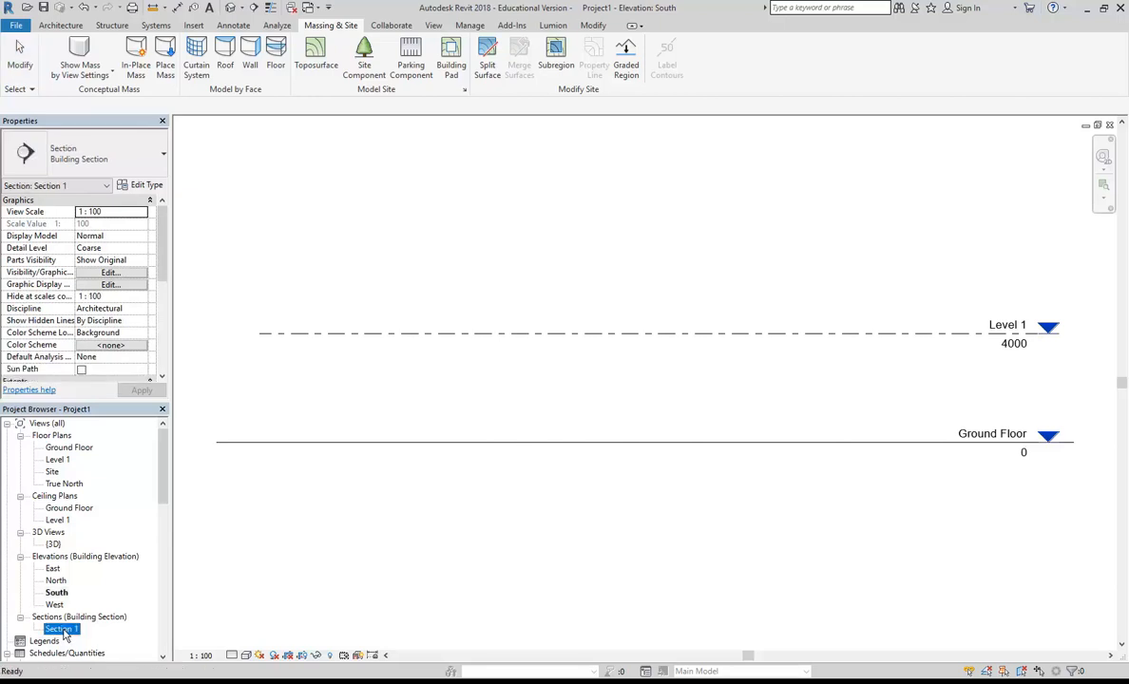
{"action": "scroll", "coordinate": [384, 380], "scroll_direction": "down", "scroll_amount": 3}
{"action": "scroll", "coordinate": [747, 449], "scroll_direction": "up", "scroll_amount": 3}
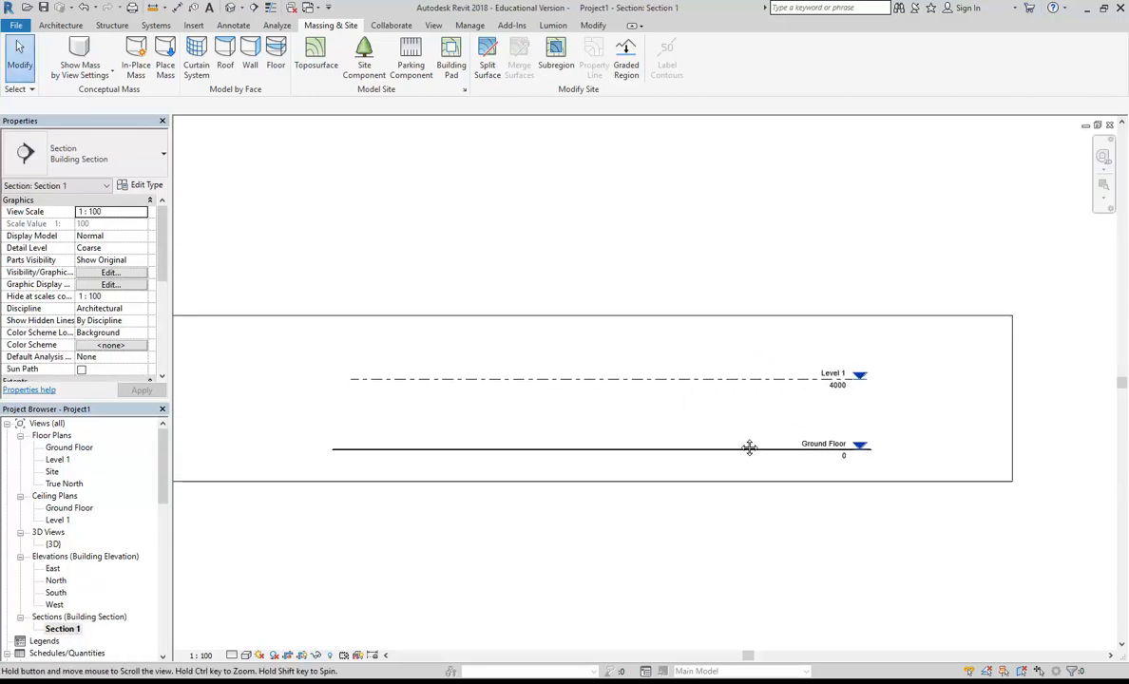
{"action": "scroll", "coordinate": [692, 437], "scroll_direction": "down", "scroll_amount": 1}
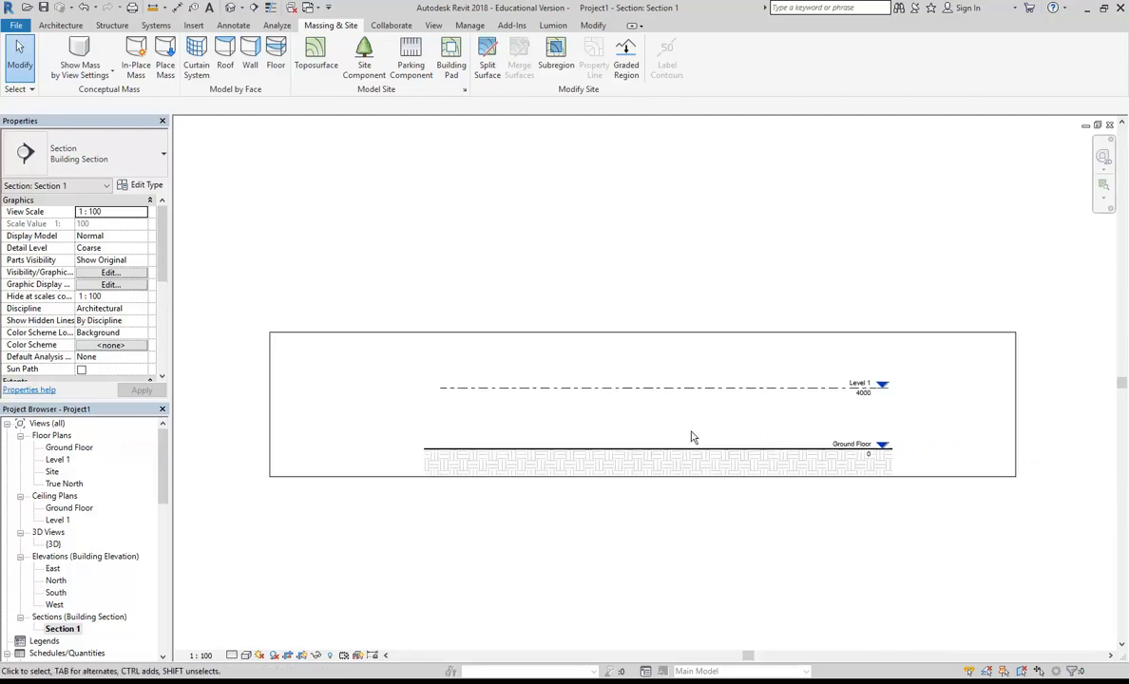
{"action": "double_click", "coordinate": [67, 449]}
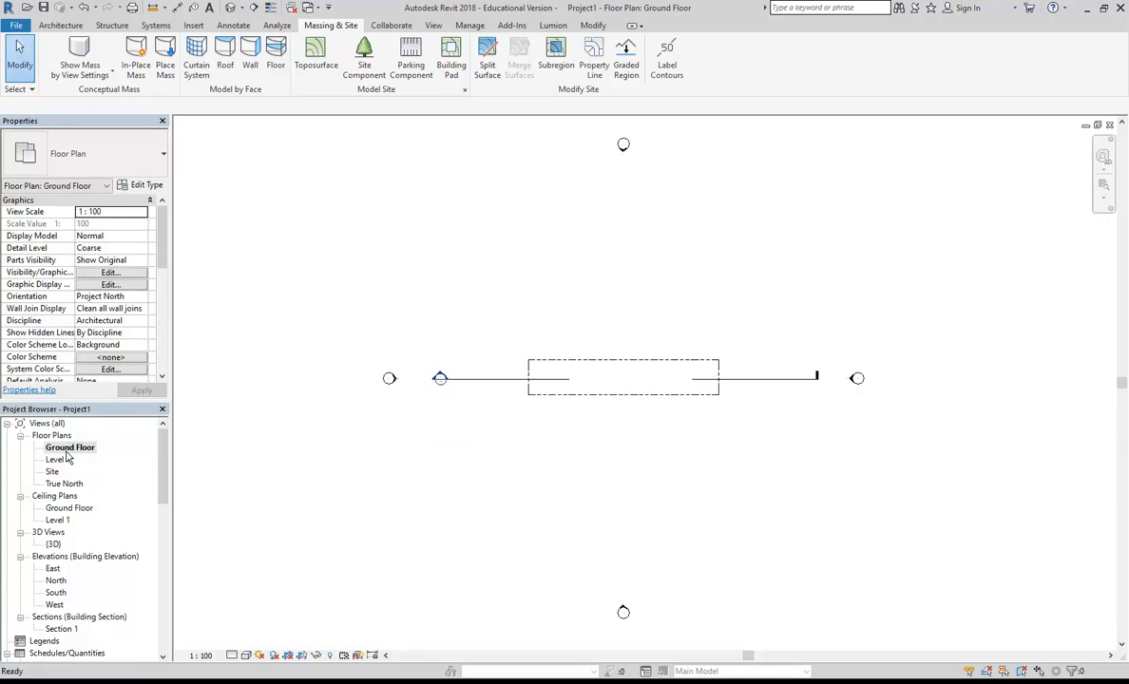
{"action": "scroll", "coordinate": [559, 345], "scroll_direction": "up", "scroll_amount": 3}
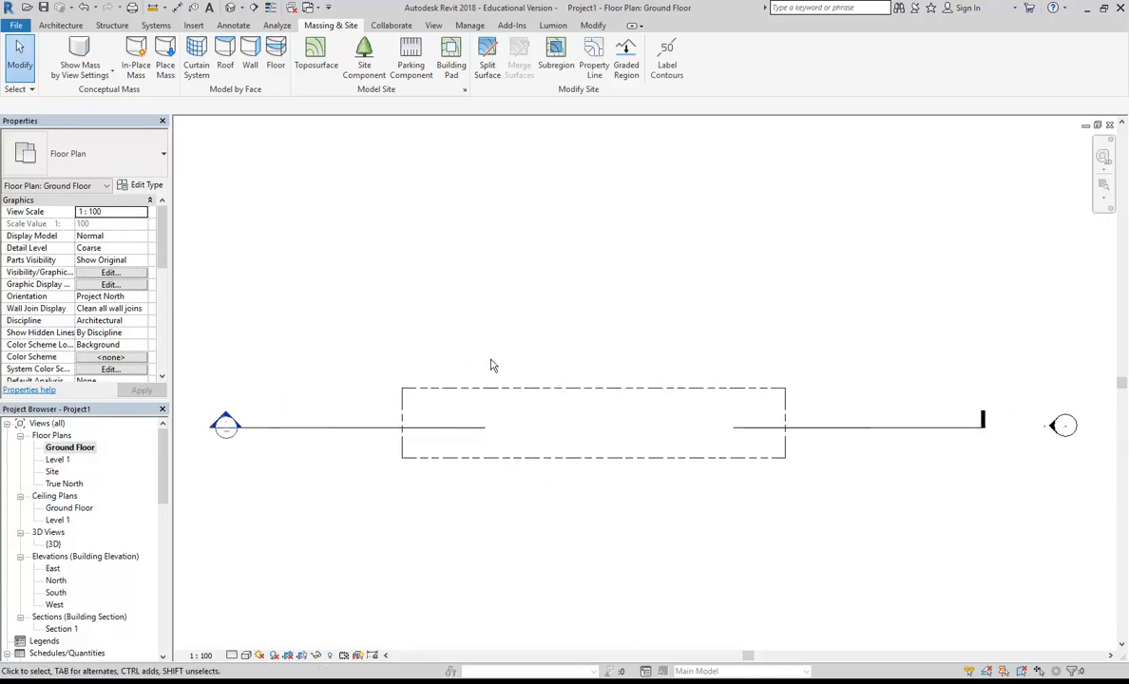
Step: On the Site plan, draw a vertical reference plane along the west property line and extend its upper end past the corner
{"action": "double_click", "coordinate": [52, 471]}
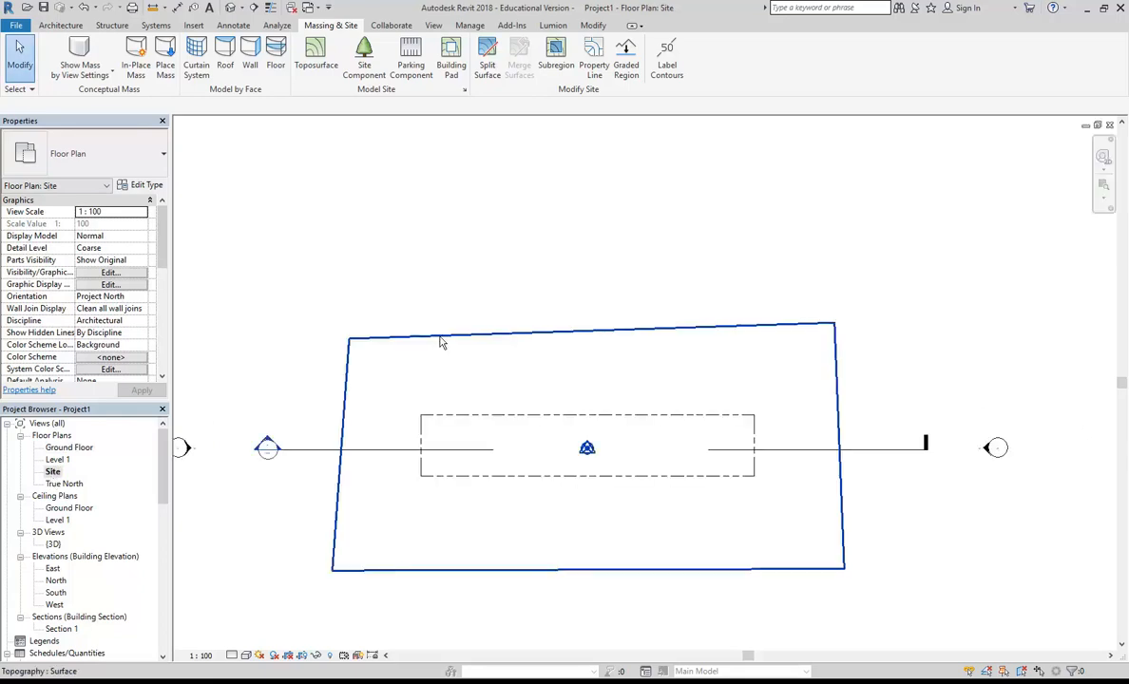
{"action": "left_click", "coordinate": [59, 25]}
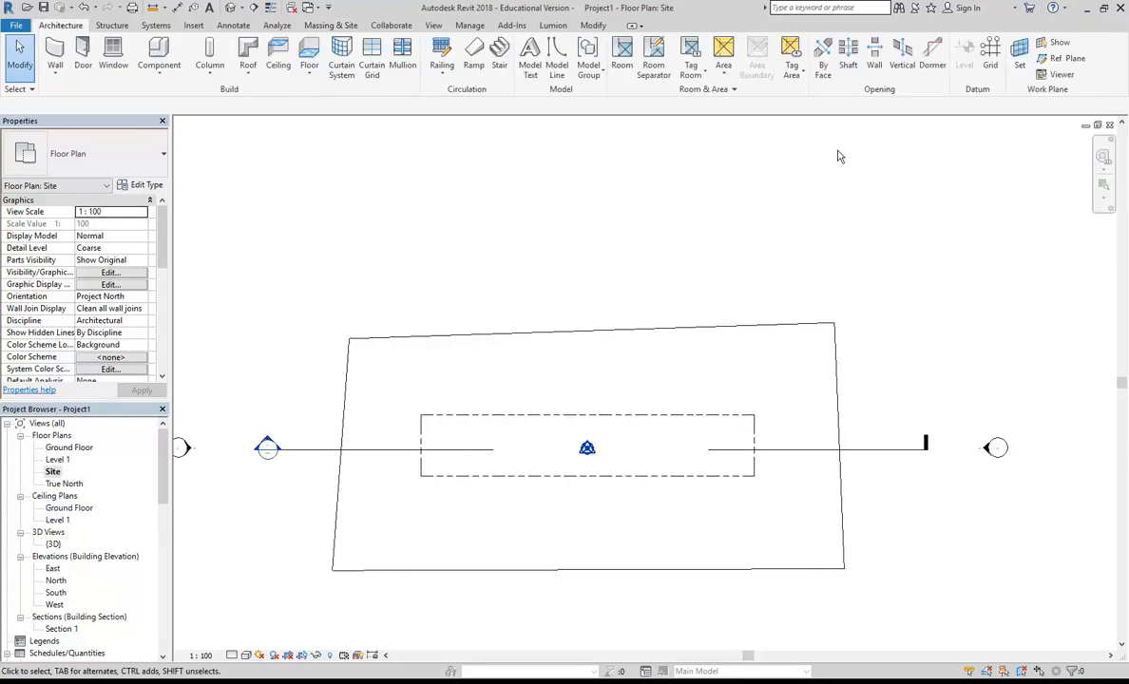
{"action": "left_click", "coordinate": [1048, 63]}
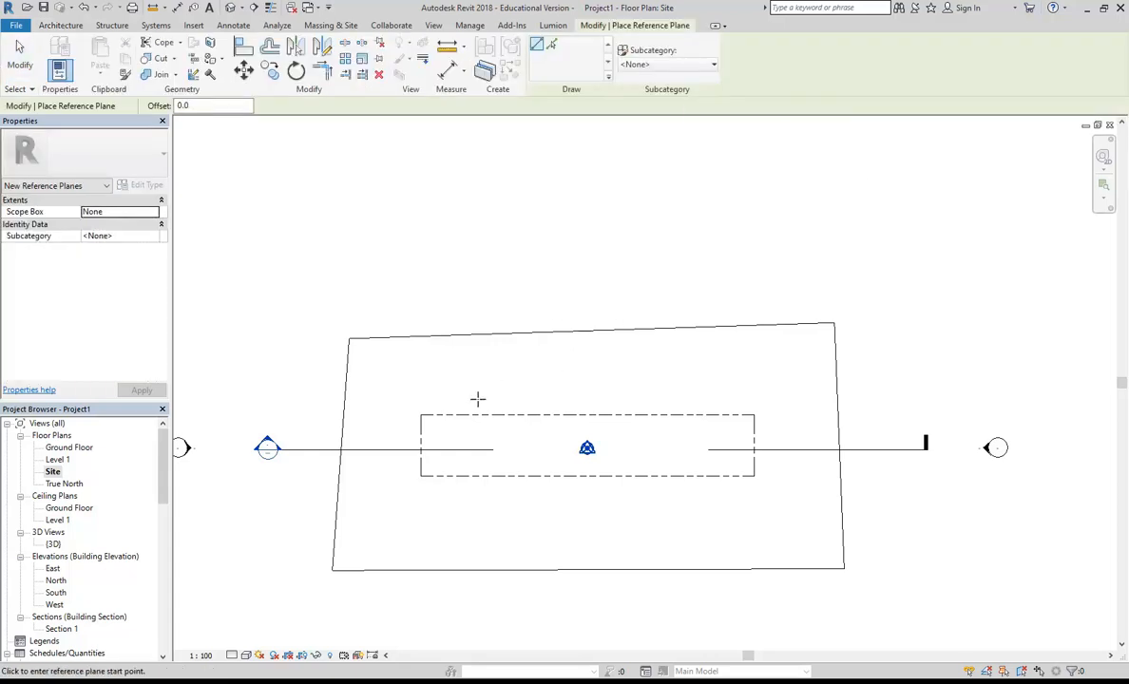
{"action": "left_click", "coordinate": [420, 415]}
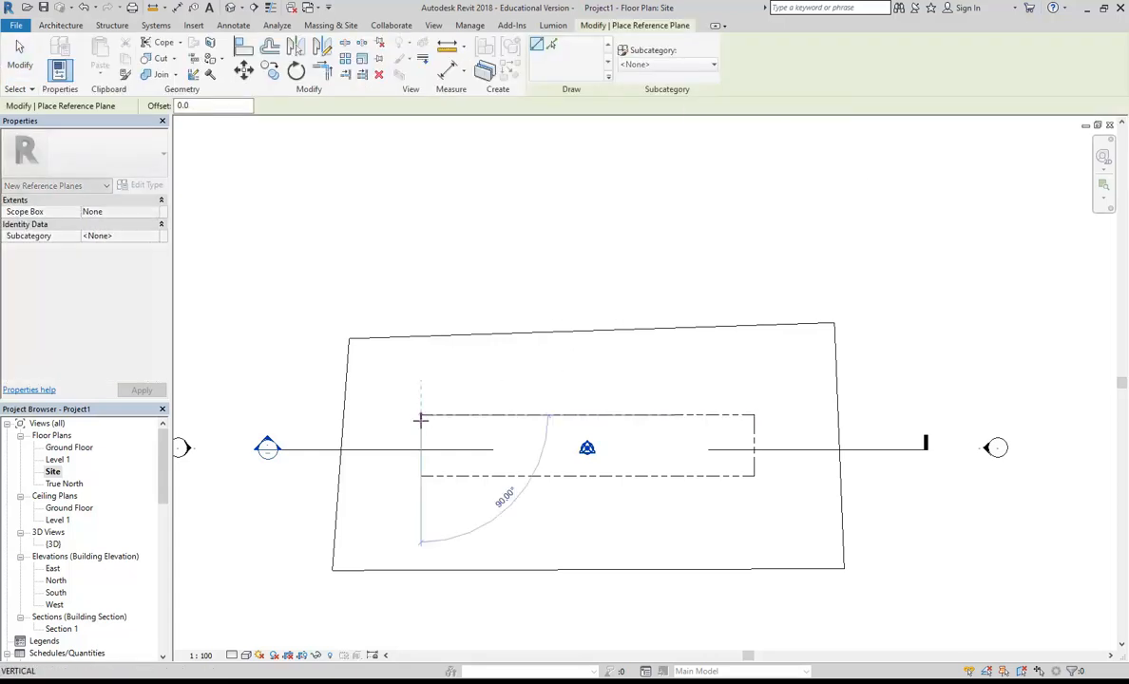
{"action": "left_click", "coordinate": [421, 511]}
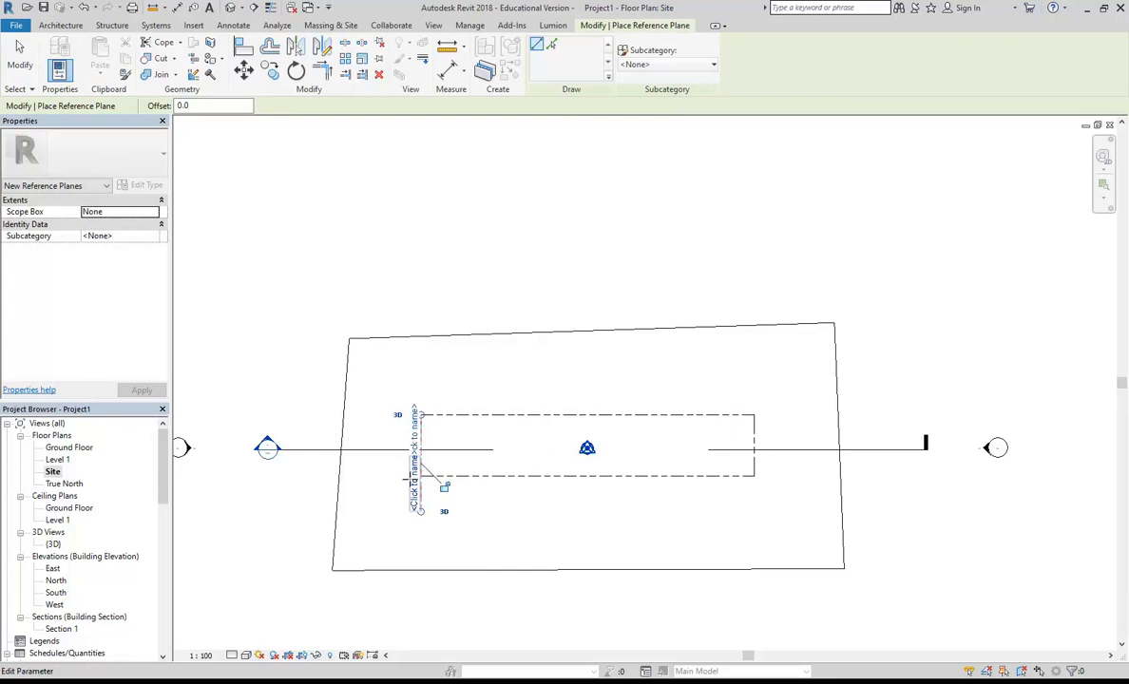
{"action": "scroll", "coordinate": [432, 463], "scroll_direction": "up", "scroll_amount": 2}
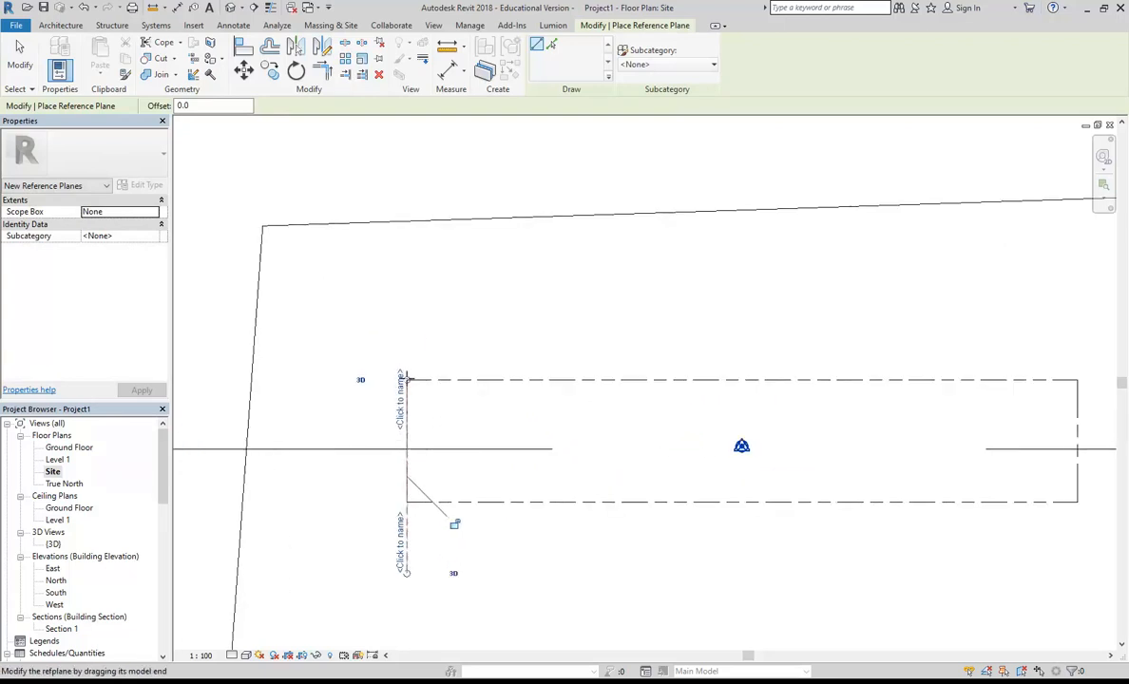
{"action": "left_click_drag", "start_coordinate": [407, 378], "coordinate": [403, 335]}
Step: Draw a vertical reference plane along the east property line and extend its upper end level with the west plane
{"action": "scroll", "coordinate": [443, 518], "scroll_direction": "down", "scroll_amount": 1}
{"action": "middle_click_drag", "start_coordinate": [442, 518], "coordinate": [343, 502]}
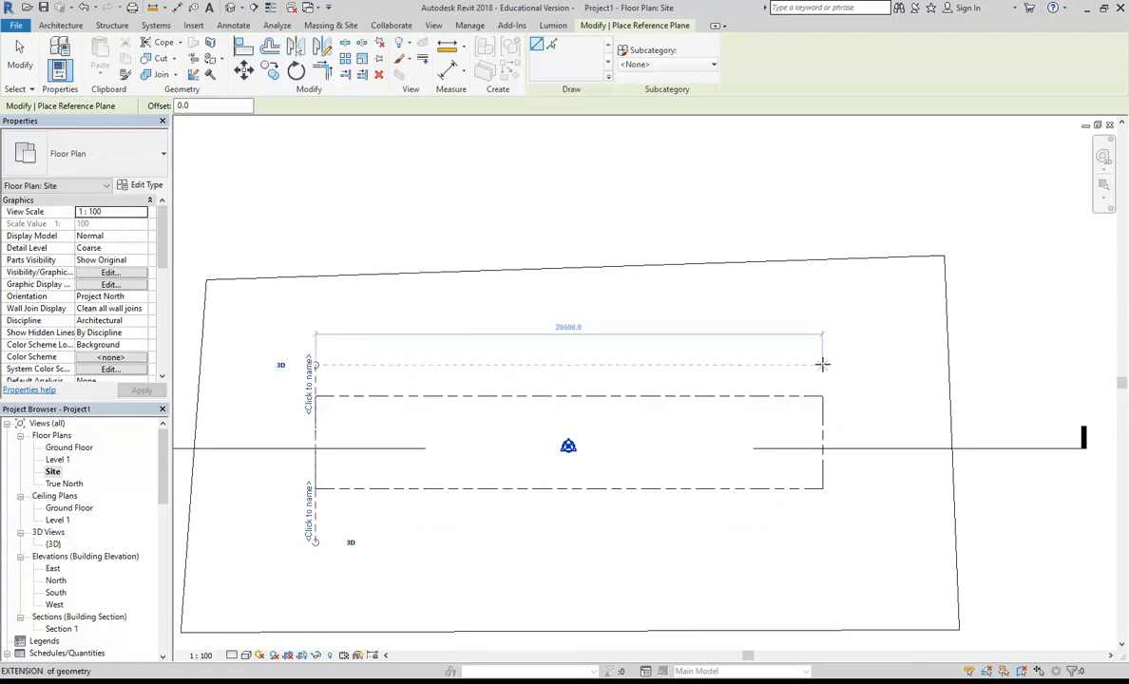
{"action": "left_click", "coordinate": [822, 395]}
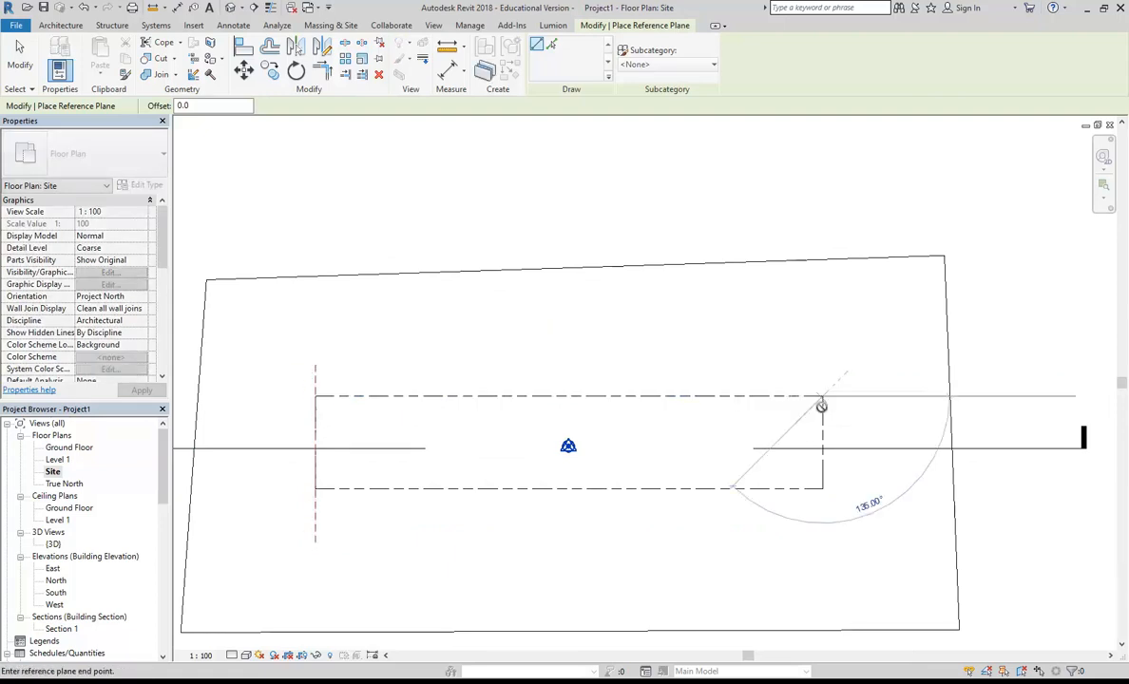
{"action": "left_click", "coordinate": [823, 541]}
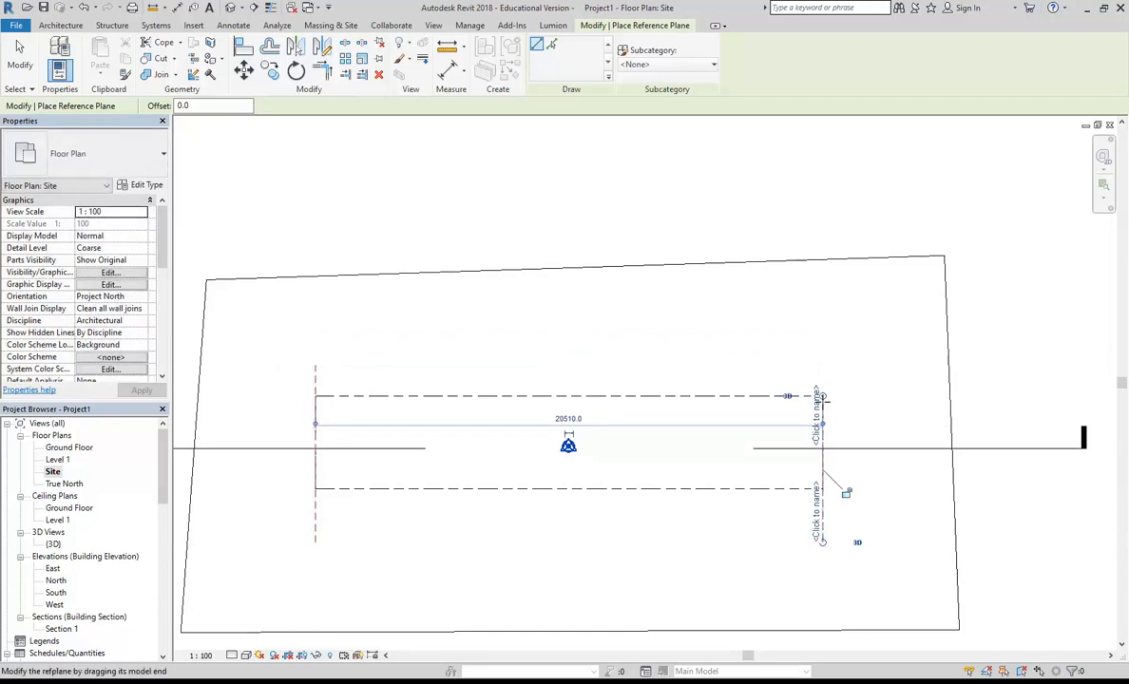
{"action": "left_click_drag", "start_coordinate": [823, 396], "coordinate": [823, 365]}
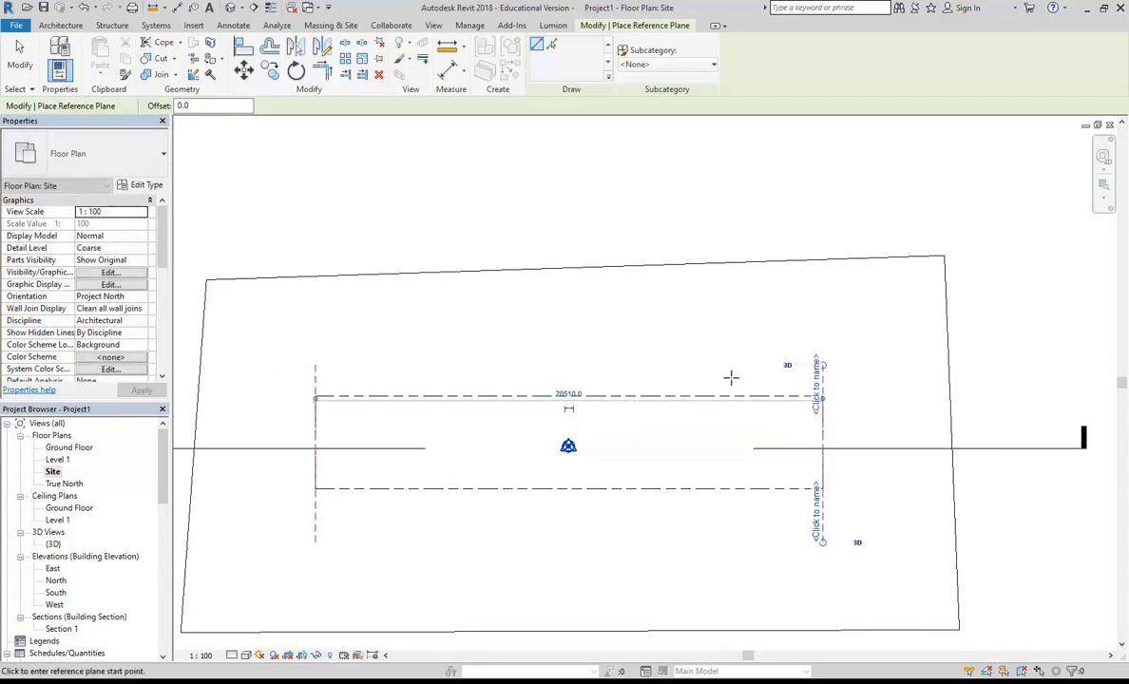
Step: Draw a horizontal reference plane along the north property line, extending it beyond both vertical reference planes
{"action": "left_click", "coordinate": [340, 396]}
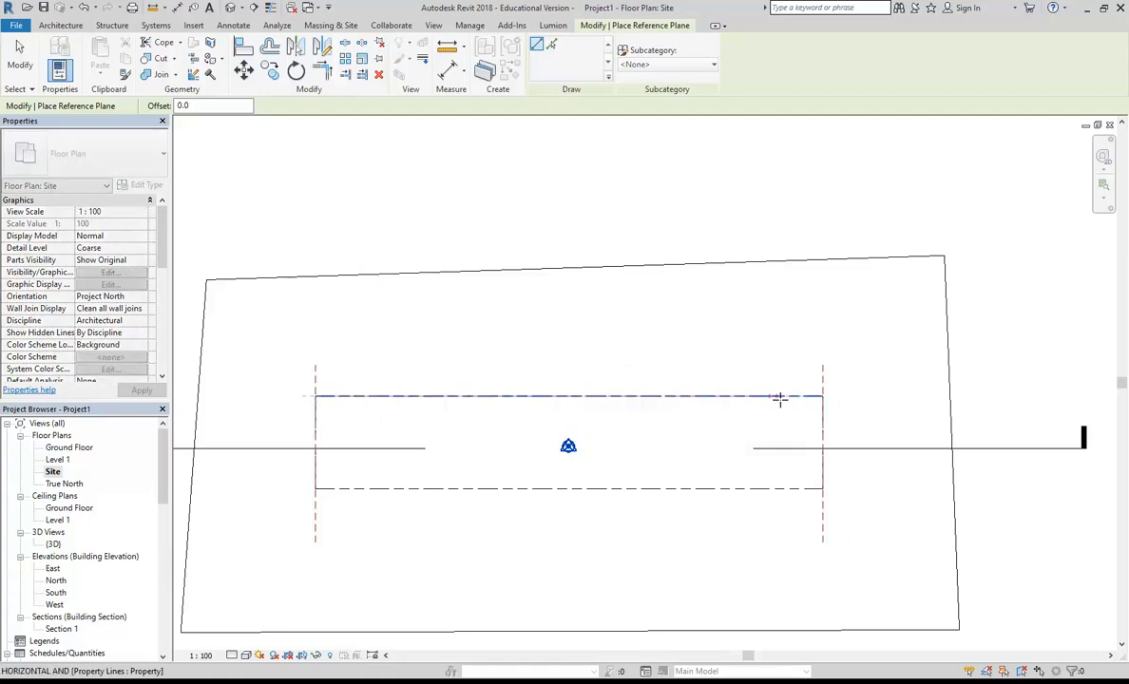
{"action": "left_click", "coordinate": [857, 396]}
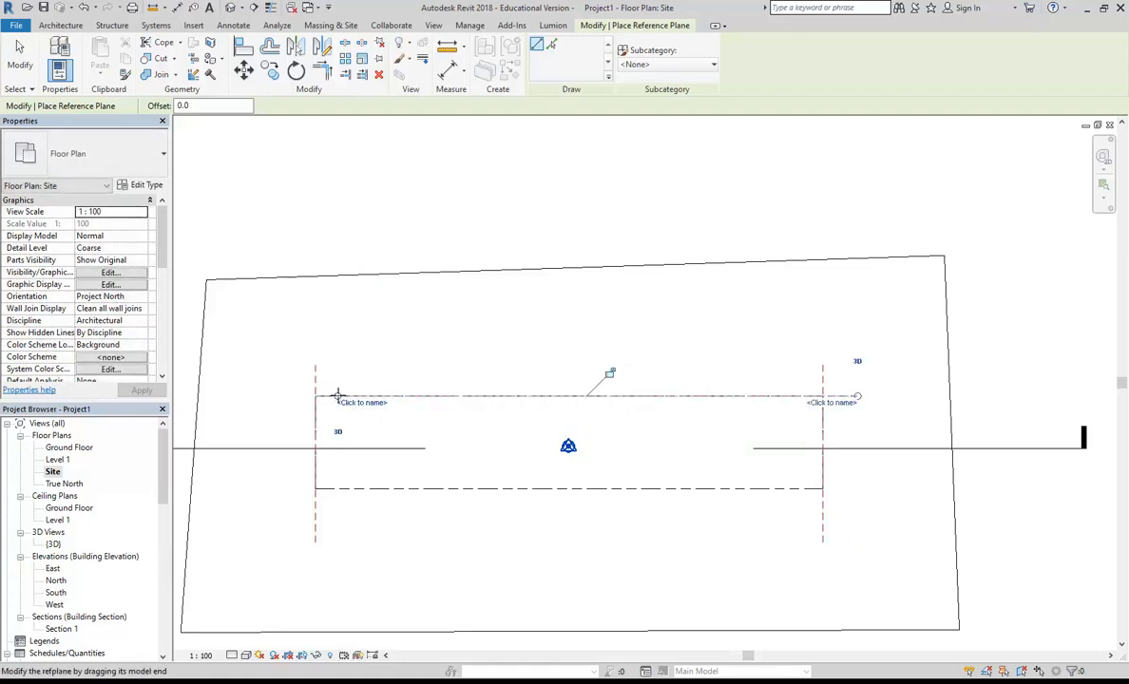
{"action": "left_click_drag", "start_coordinate": [336, 396], "coordinate": [278, 396]}
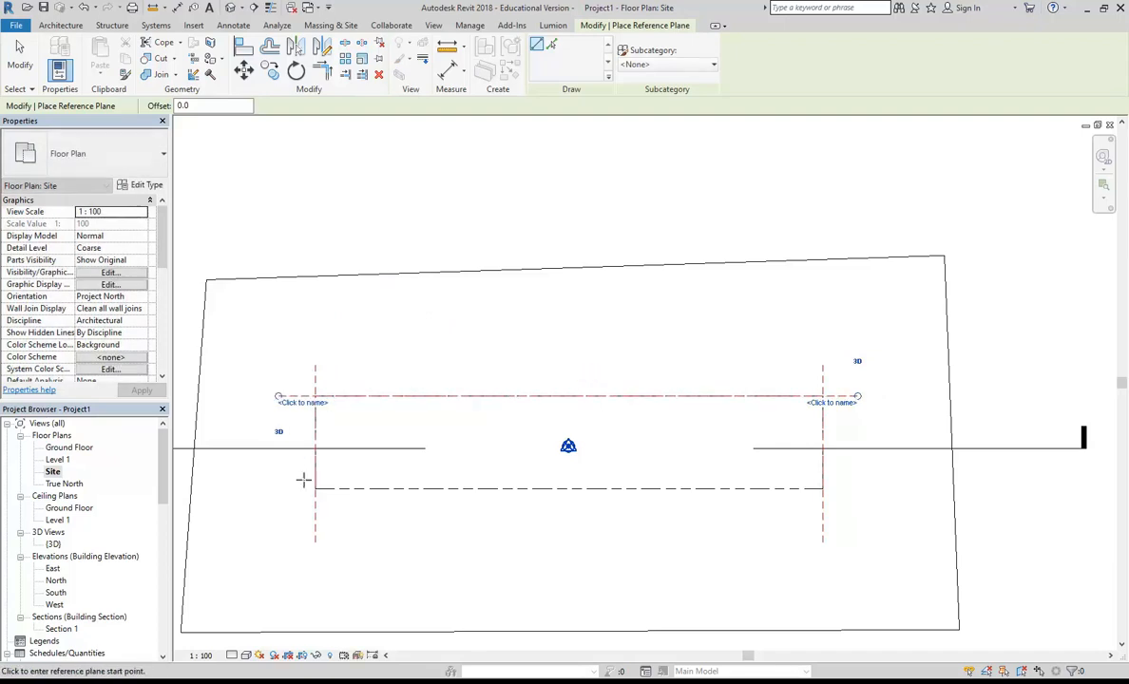
Step: Draw a horizontal reference plane along the south property line, extend it beyond both vertical planes, and end the command
{"action": "left_click", "coordinate": [311, 488]}
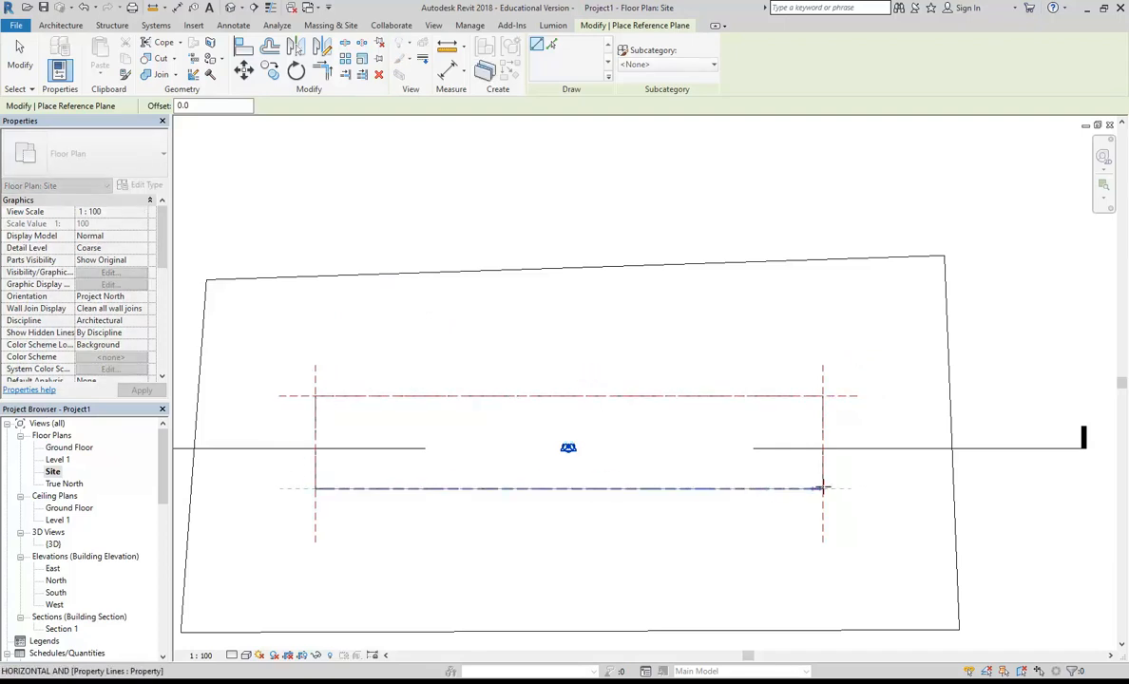
{"action": "left_click", "coordinate": [856, 488]}
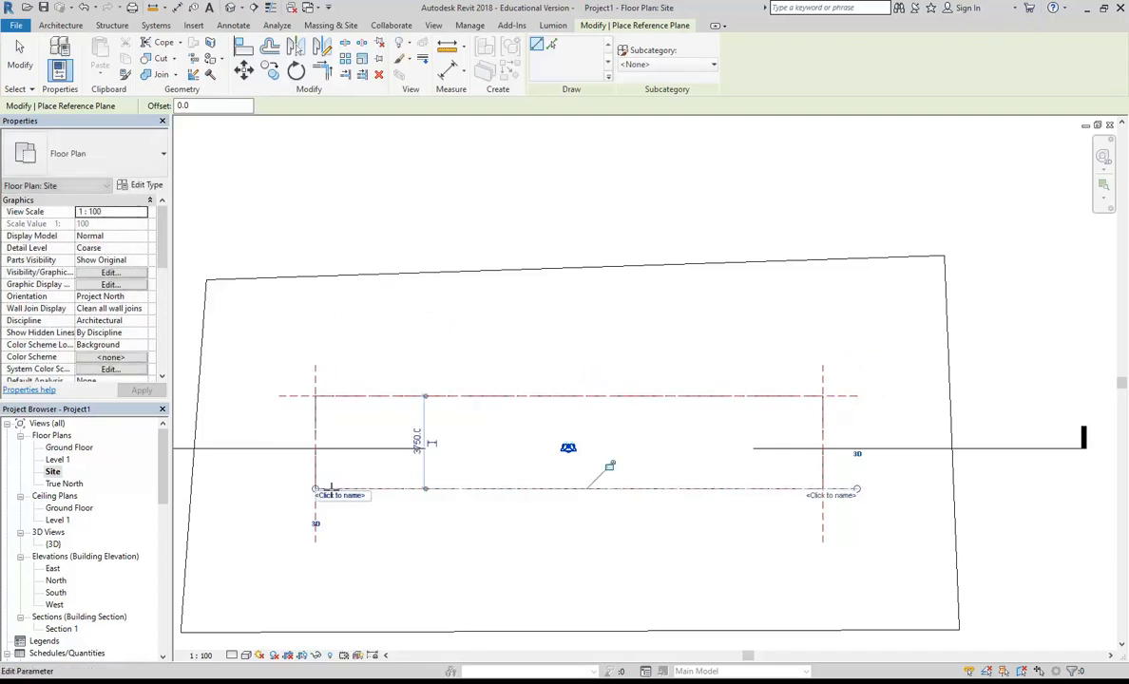
{"action": "left_click_drag", "start_coordinate": [315, 489], "coordinate": [279, 489]}
{"action": "right_click", "coordinate": [331, 213]}
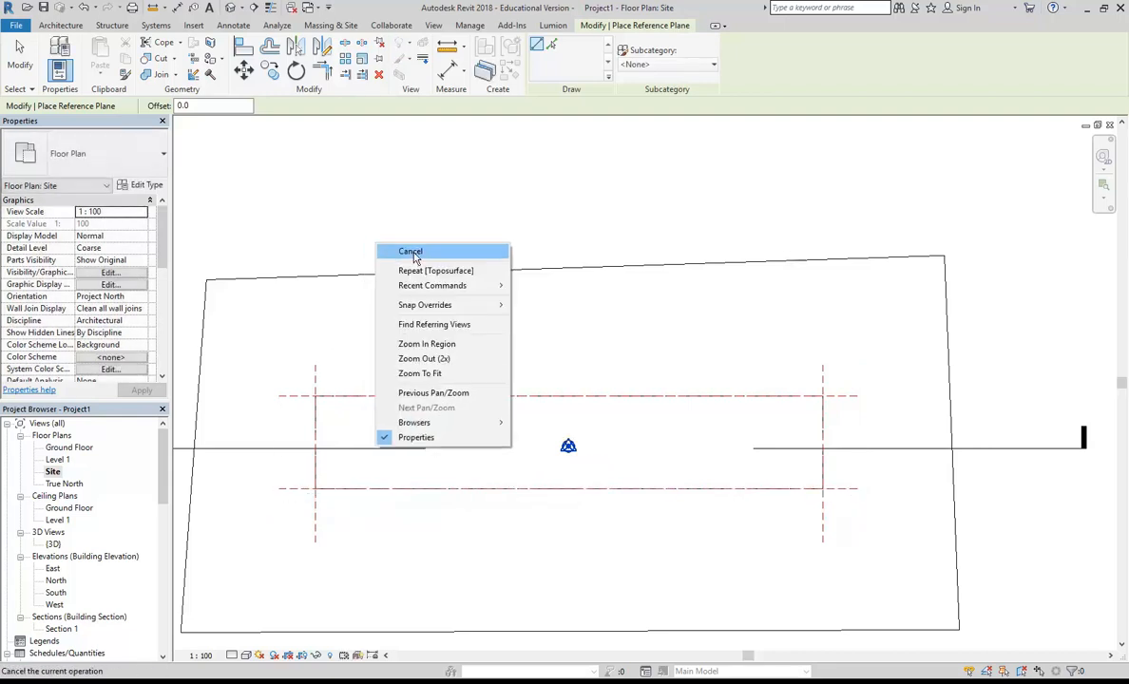
{"action": "left_click", "coordinate": [381, 234]}
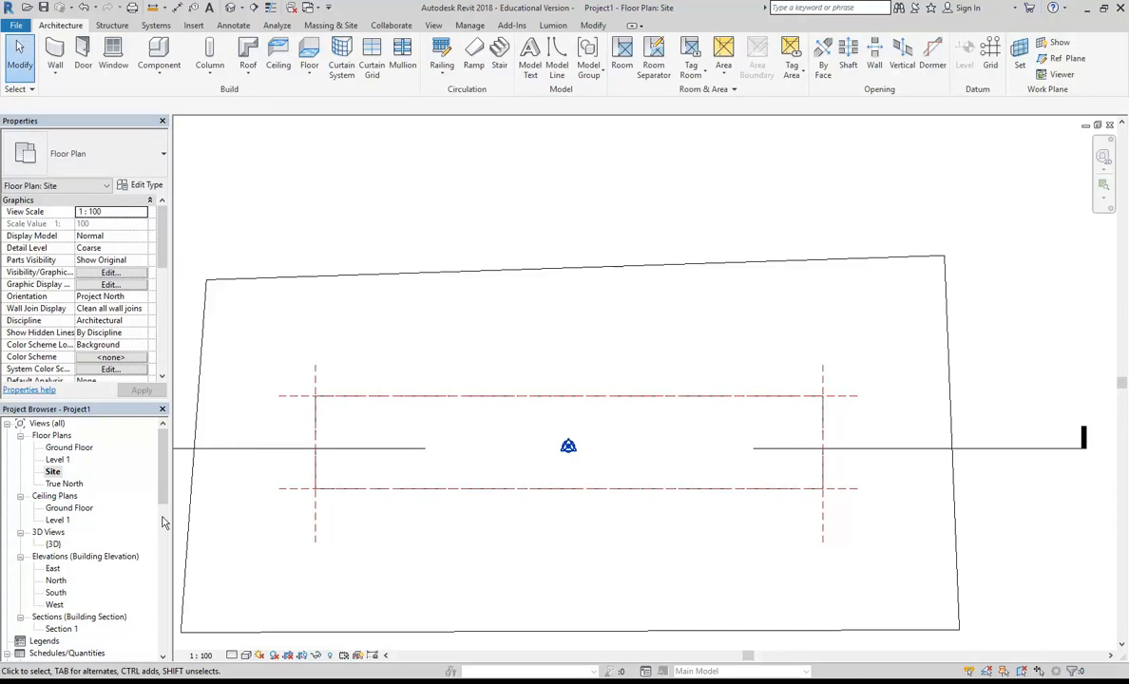
Step: Select both vertical reference planes in the South elevation and examine them in the Ground Floor plan and Section 1
{"action": "double_click", "coordinate": [57, 593]}
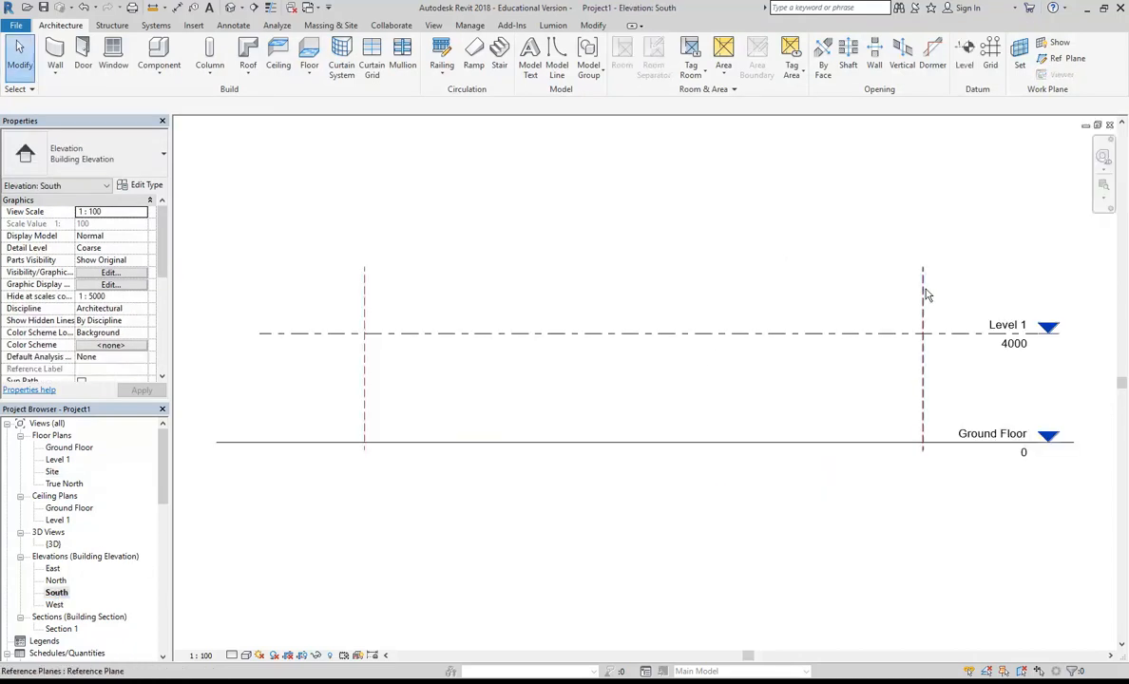
{"action": "left_click_drag", "start_coordinate": [941, 253], "coordinate": [321, 293]}
{"action": "left_click_drag", "start_coordinate": [835, 233], "coordinate": [330, 291]}
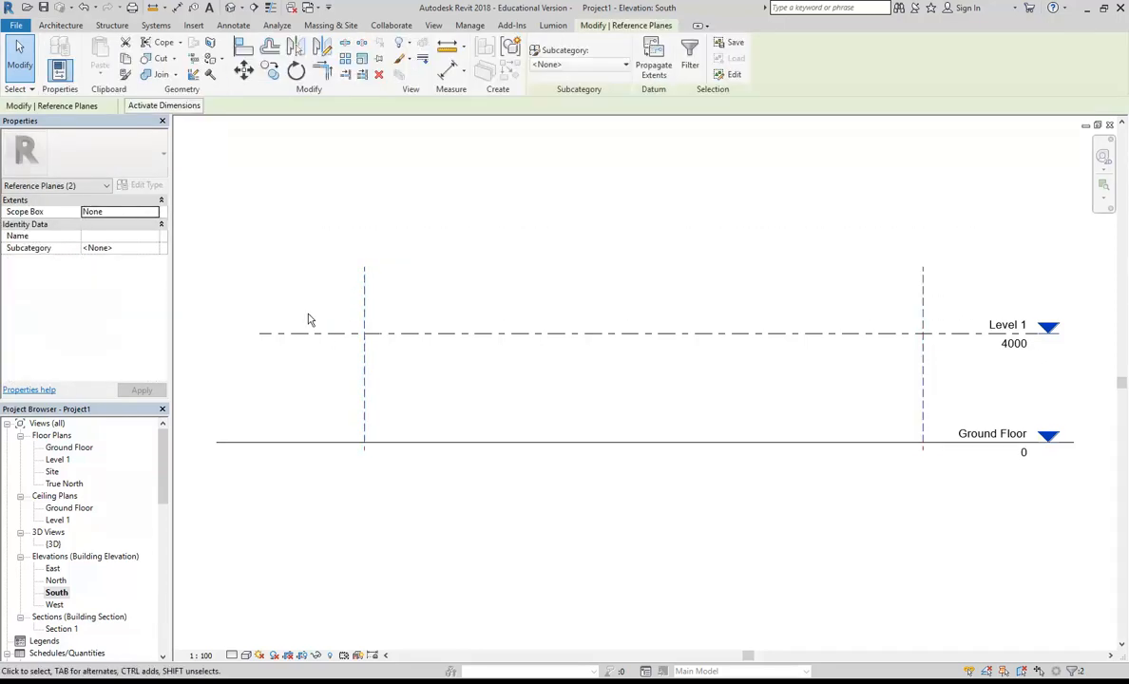
{"action": "double_click", "coordinate": [68, 447]}
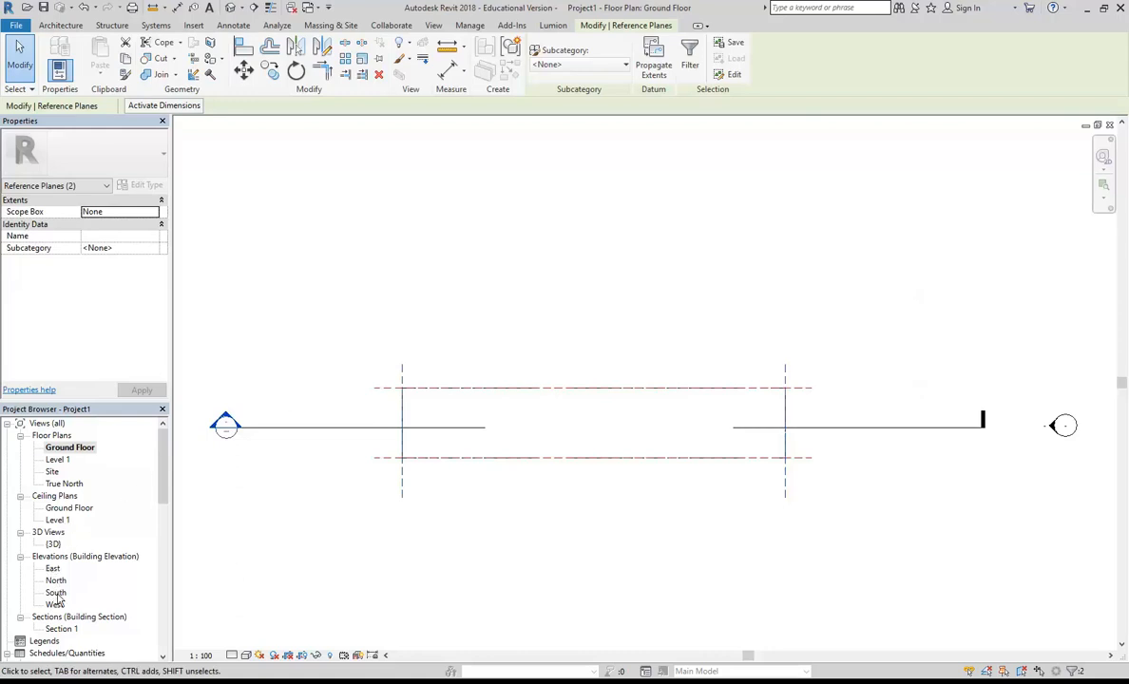
{"action": "double_click", "coordinate": [61, 629]}
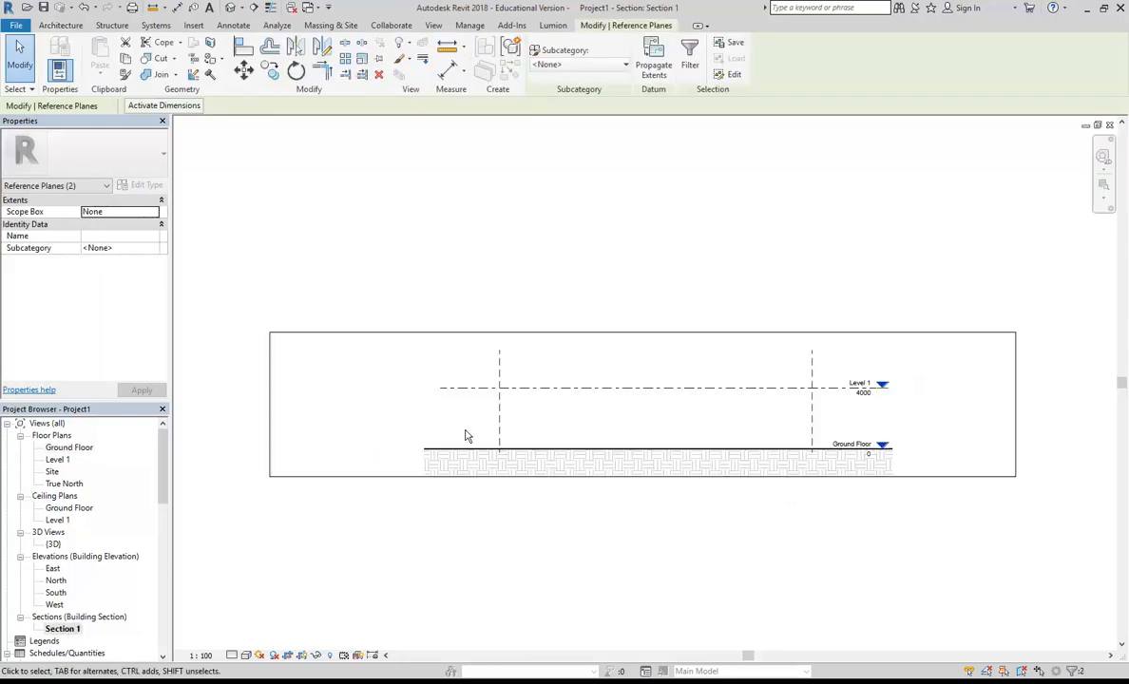
{"action": "scroll", "coordinate": [633, 455], "scroll_direction": "up", "scroll_amount": 3}
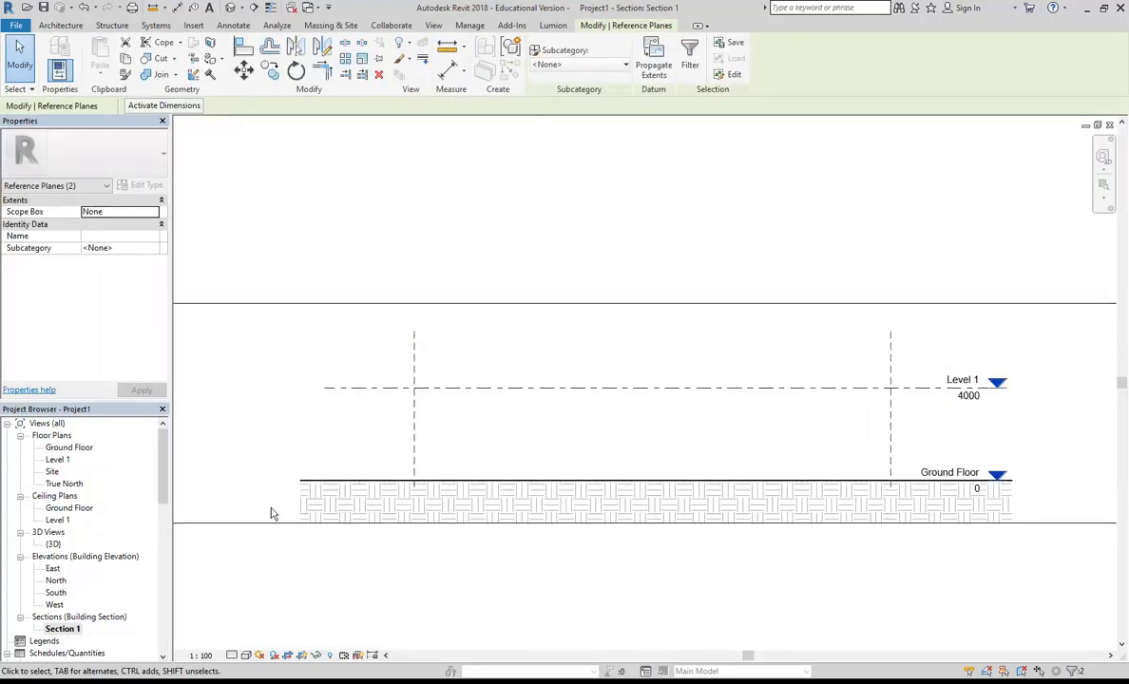
Step: Select both reference planes in the East elevation, examine them in the Ground Floor plan, and clear the selection
{"action": "double_click", "coordinate": [52, 570]}
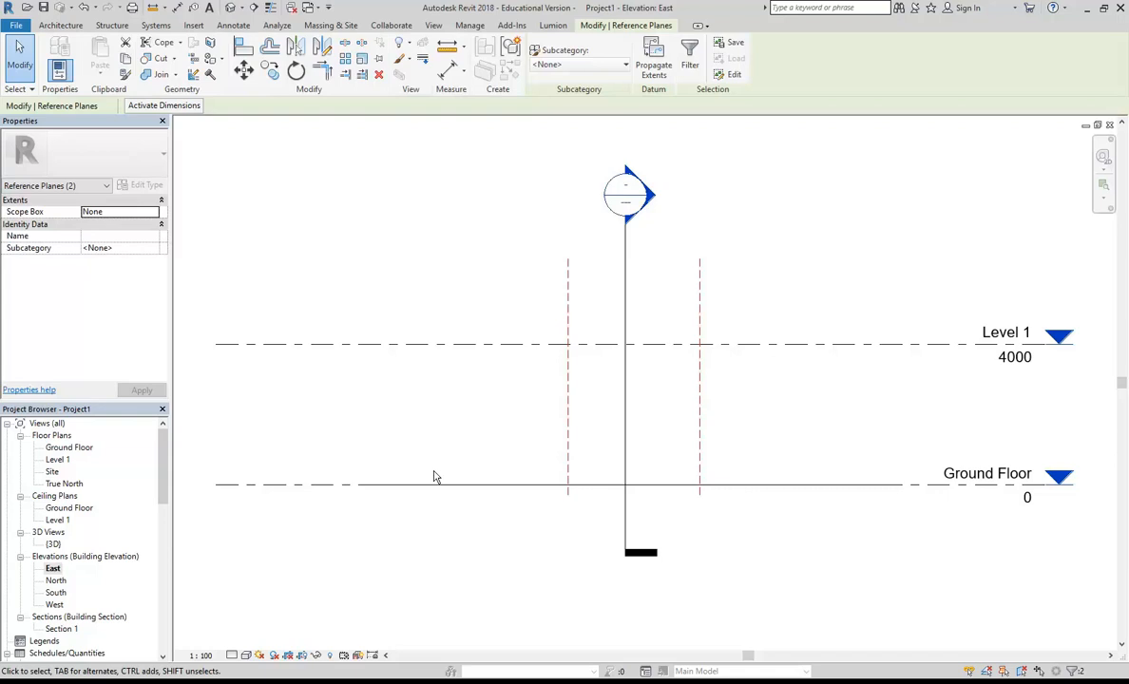
{"action": "left_click_drag", "start_coordinate": [535, 229], "coordinate": [772, 529]}
{"action": "left_click", "coordinate": [58, 448]}
{"action": "double_click", "coordinate": [59, 448]}
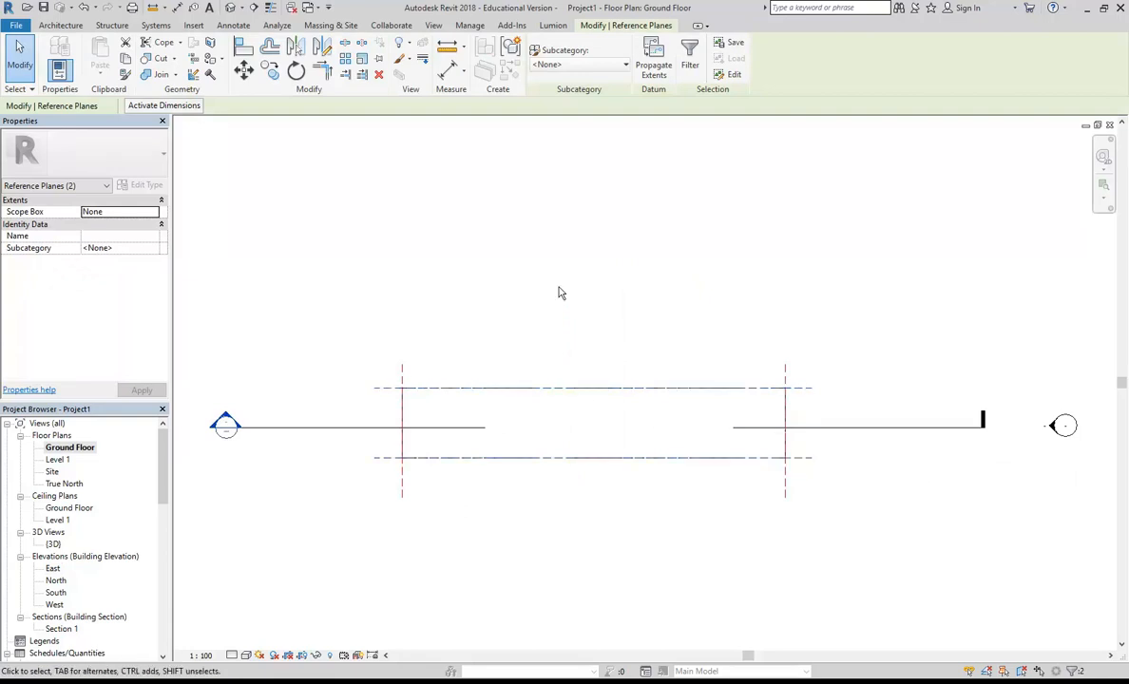
{"action": "left_click", "coordinate": [516, 266]}
{"action": "scroll", "coordinate": [549, 285], "scroll_direction": "down", "scroll_amount": 2}
{"action": "middle_click_drag", "start_coordinate": [558, 292], "coordinate": [545, 305]}
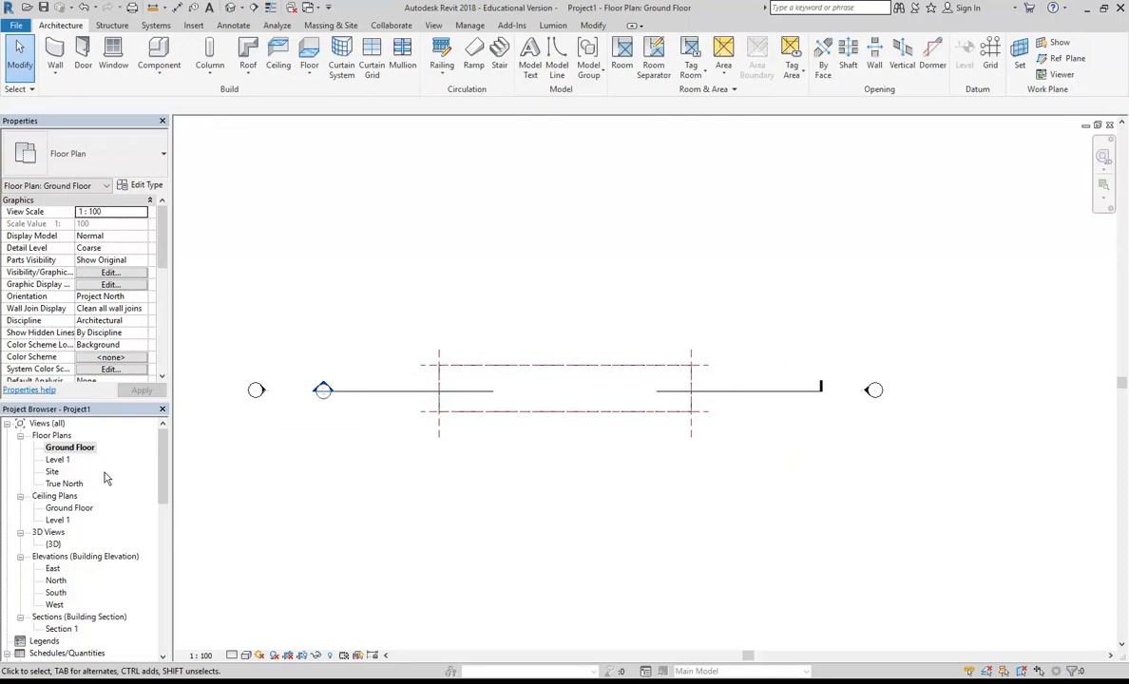
Step: Open the Site plan and move the whole South elevation marker inside the site, just below the southern boundary plane
{"action": "double_click", "coordinate": [52, 471]}
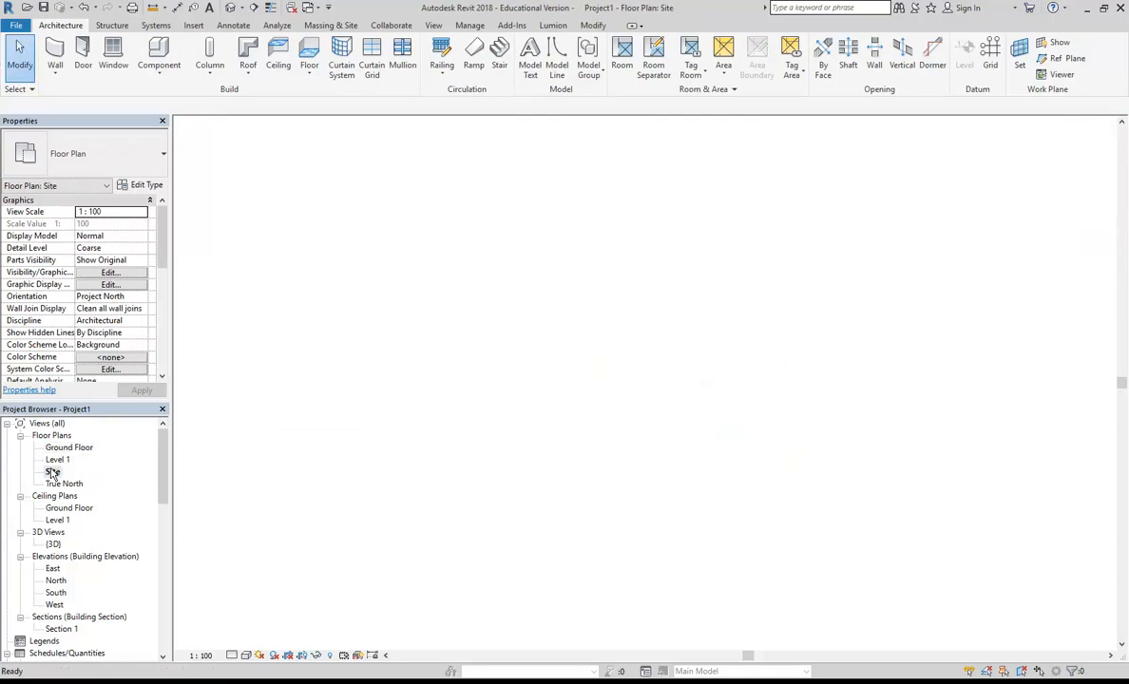
{"action": "scroll", "coordinate": [456, 375], "scroll_direction": "down", "scroll_amount": 4}
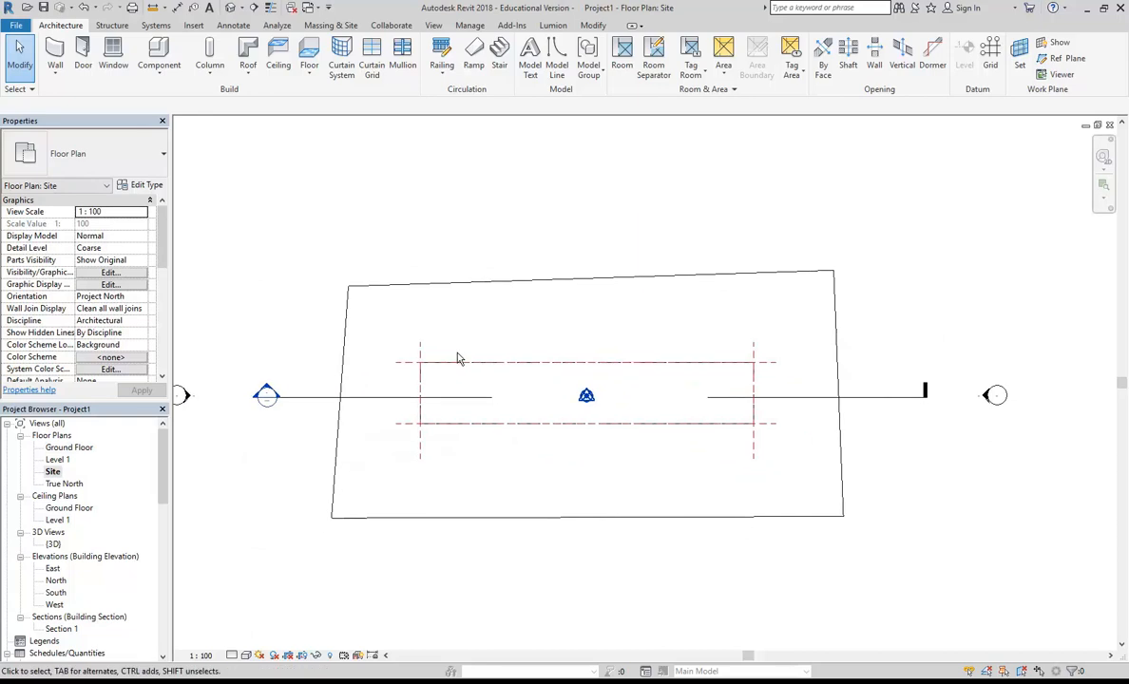
{"action": "scroll", "coordinate": [453, 374], "scroll_direction": "down", "scroll_amount": 2}
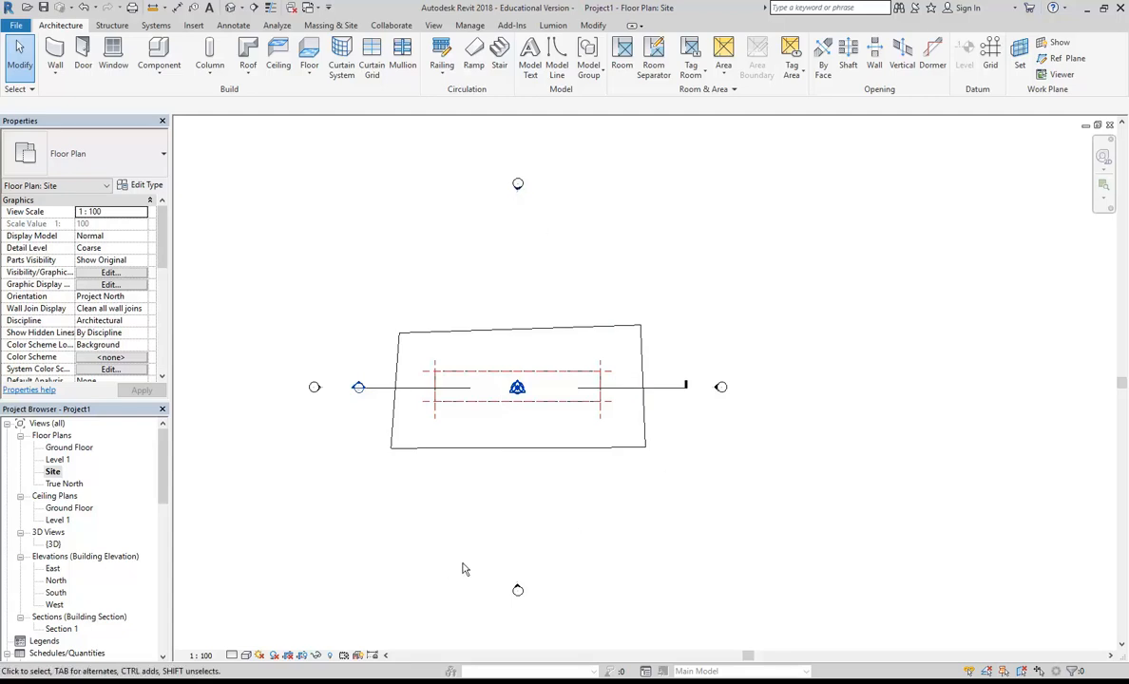
{"action": "left_click_drag", "start_coordinate": [476, 556], "coordinate": [567, 627]}
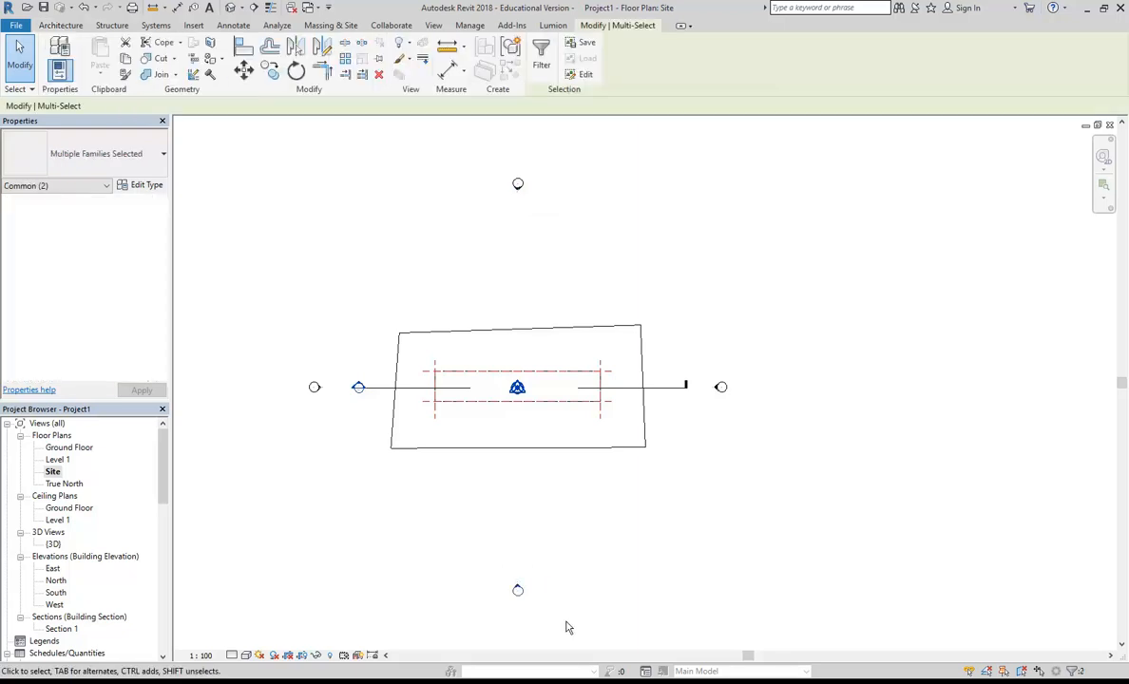
{"action": "left_click", "coordinate": [453, 542]}
{"action": "left_click_drag", "start_coordinate": [479, 556], "coordinate": [554, 632]}
{"action": "left_click_drag", "start_coordinate": [469, 549], "coordinate": [569, 626]}
{"action": "scroll", "coordinate": [520, 613], "scroll_direction": "up", "scroll_amount": 7}
{"action": "scroll", "coordinate": [477, 546], "scroll_direction": "down", "scroll_amount": 3}
{"action": "middle_click_drag", "start_coordinate": [477, 547], "coordinate": [458, 509]}
{"action": "scroll", "coordinate": [457, 505], "scroll_direction": "down", "scroll_amount": 3}
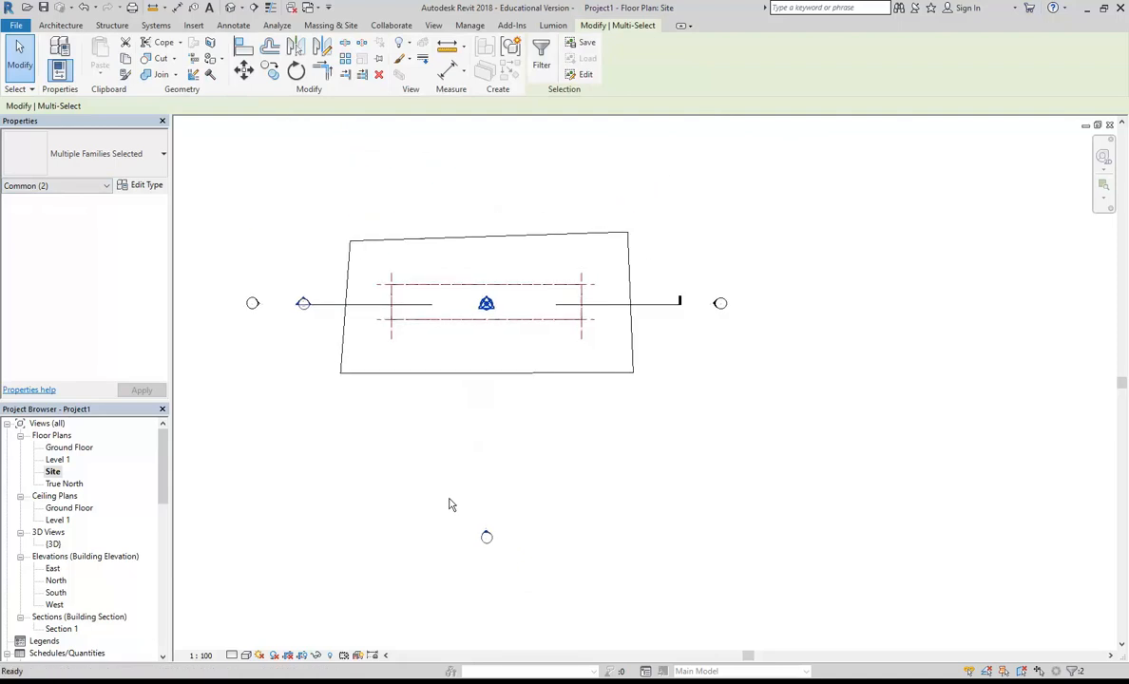
{"action": "scroll", "coordinate": [458, 509], "scroll_direction": "up", "scroll_amount": 1}
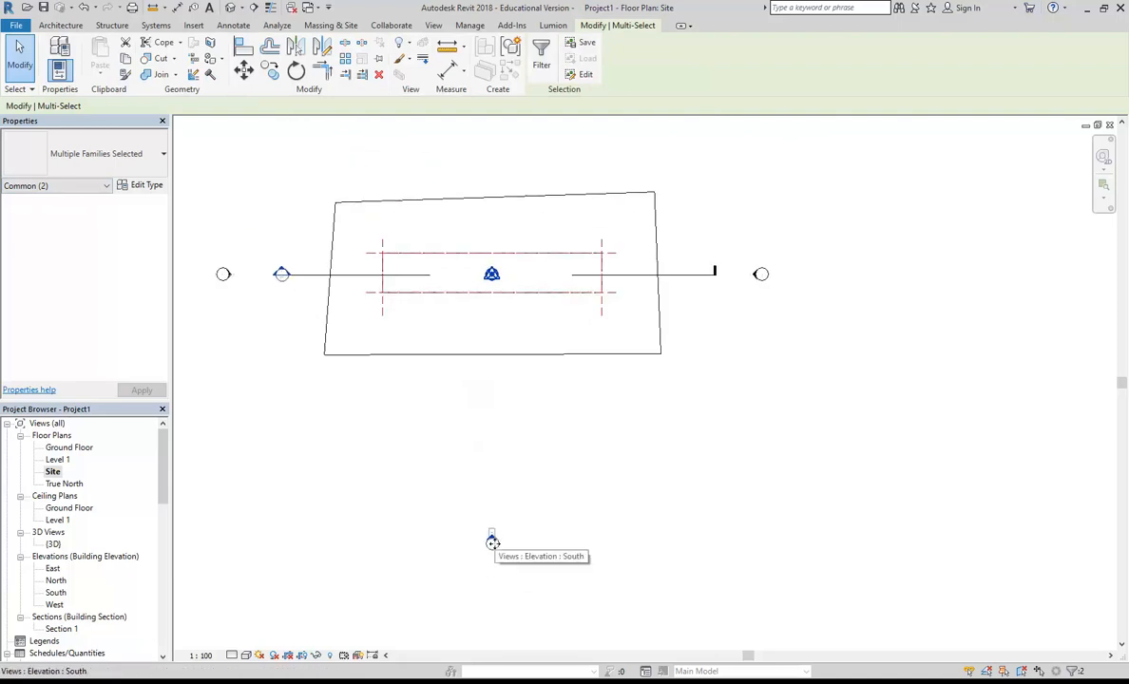
{"action": "mouse_move", "coordinate": [491, 538]}
{"action": "left_mouse_down"}
{"action": "mouse_move", "coordinate": [514, 388]}
{"action": "mouse_move", "coordinate": [496, 326]}
{"action": "left_mouse_up"}
{"action": "scroll", "coordinate": [464, 458], "scroll_direction": "down", "scroll_amount": 1}
{"action": "middle_click_drag", "start_coordinate": [469, 449], "coordinate": [468, 513]}
{"action": "middle_click_drag", "start_coordinate": [398, 275], "coordinate": [395, 305]}
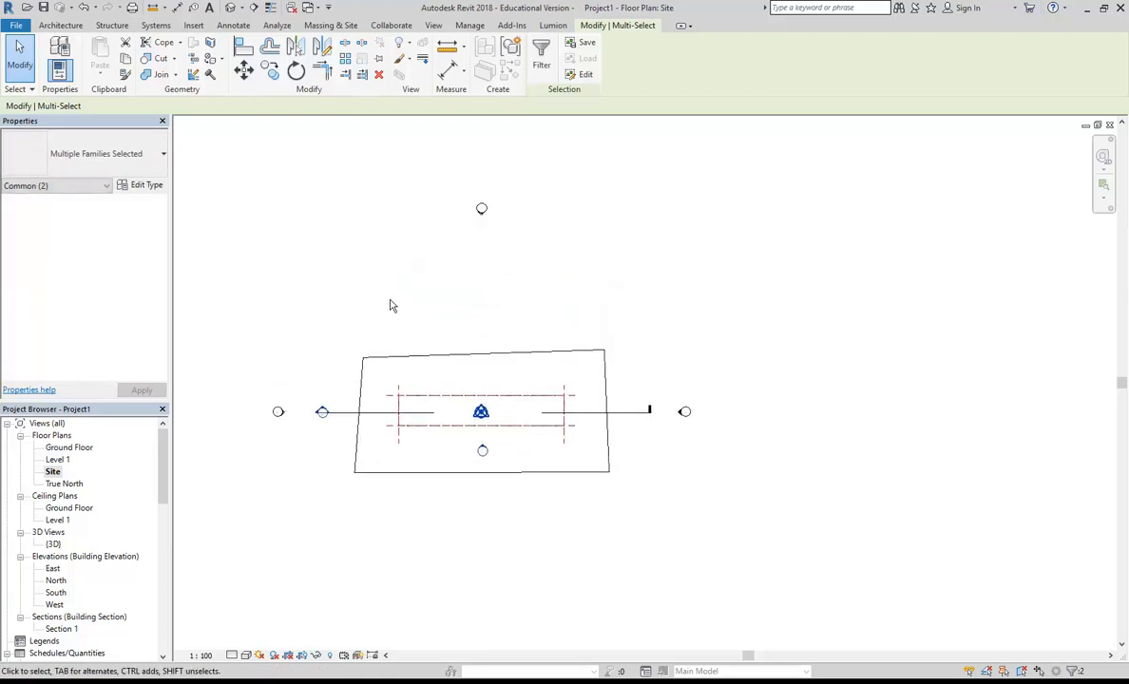
Step: Move the whole North elevation marker inside the site, just above the northern boundary plane
{"action": "left_click_drag", "start_coordinate": [442, 173], "coordinate": [536, 264]}
{"action": "left_click", "coordinate": [457, 285]}
{"action": "middle_click_drag", "start_coordinate": [461, 285], "coordinate": [472, 285]}
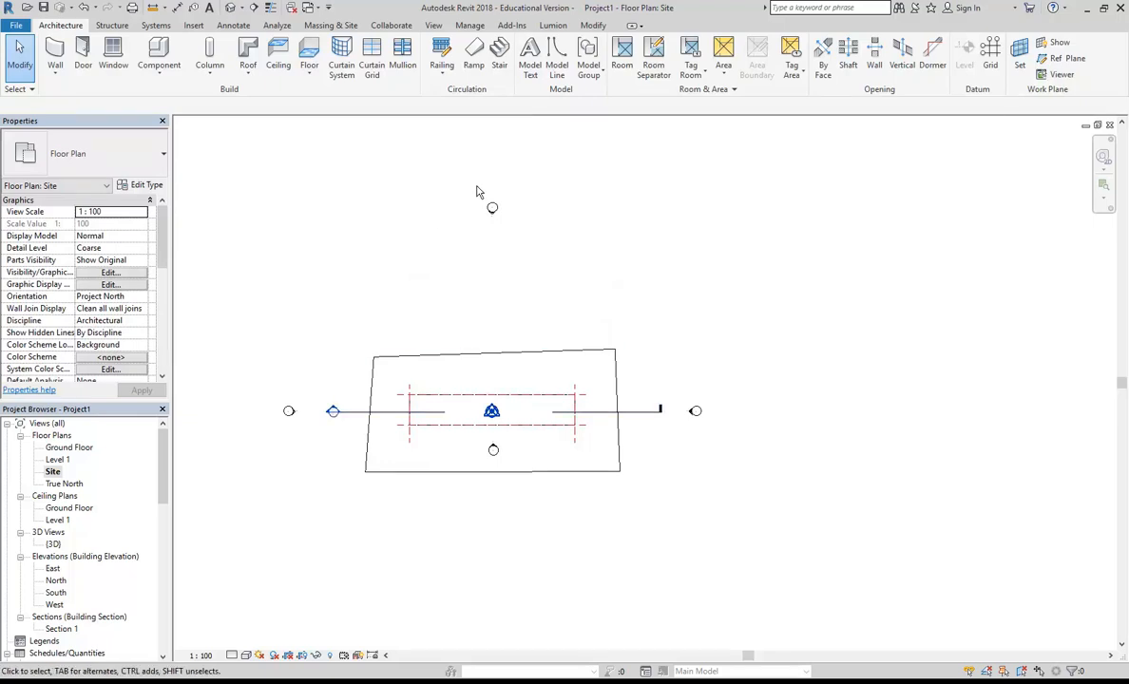
{"action": "left_click_drag", "start_coordinate": [459, 175], "coordinate": [570, 278]}
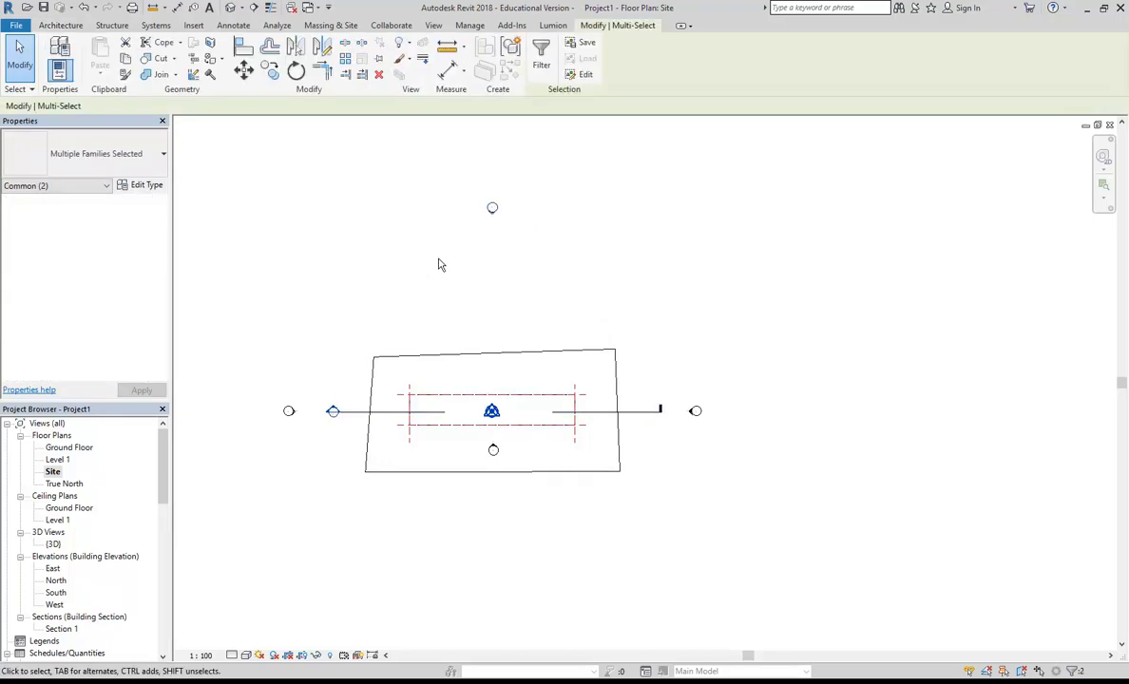
{"action": "left_click_drag", "start_coordinate": [464, 174], "coordinate": [542, 269]}
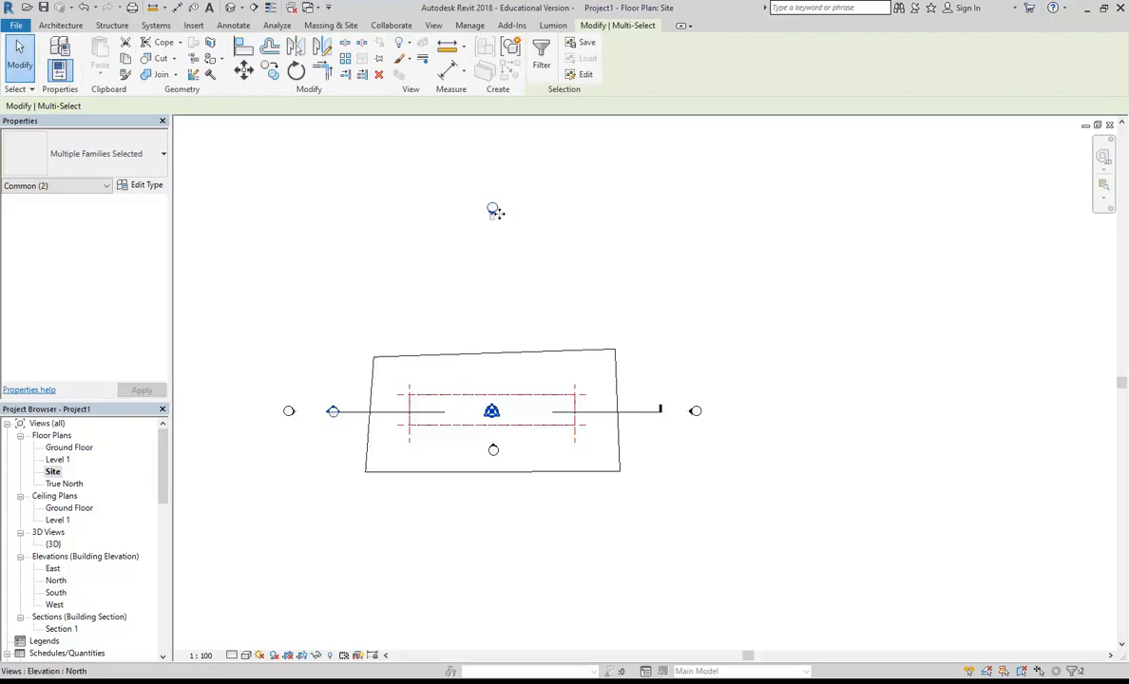
{"action": "left_click_drag", "start_coordinate": [491, 207], "coordinate": [495, 368]}
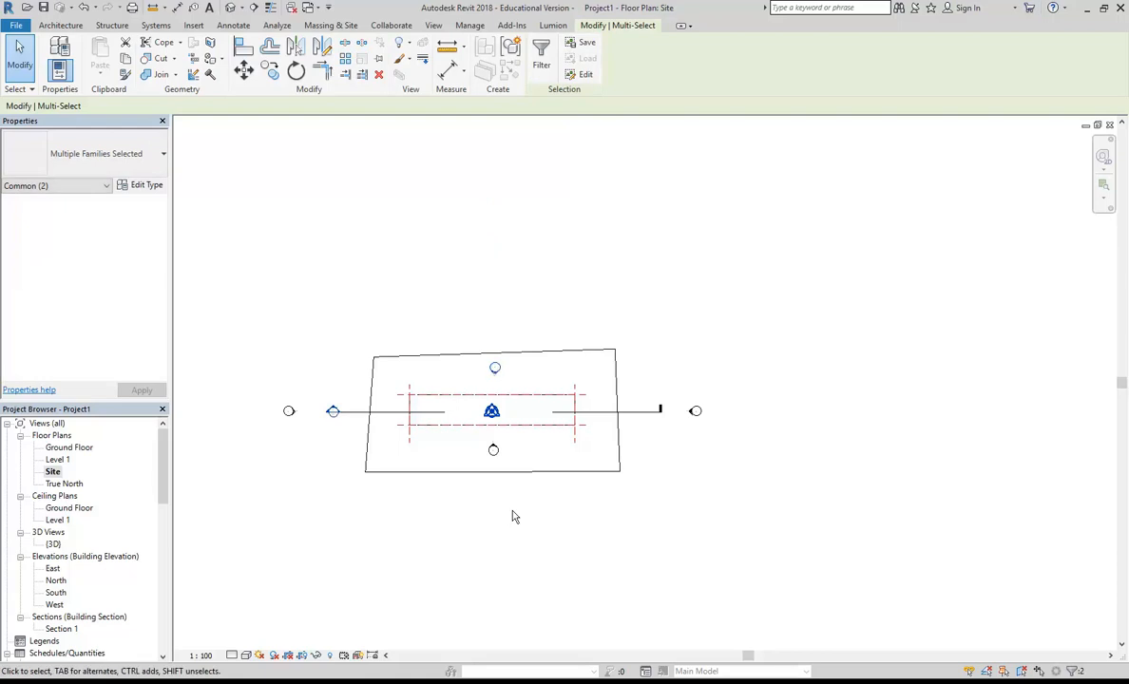
Step: Shorten both ends of the Section 1 line so they sit inside the site, just beyond the vertical boundary planes
{"action": "scroll", "coordinate": [378, 456], "scroll_direction": "up", "scroll_amount": 1}
{"action": "scroll", "coordinate": [602, 475], "scroll_direction": "up", "scroll_amount": 2}
{"action": "scroll", "coordinate": [504, 492], "scroll_direction": "up", "scroll_amount": 1}
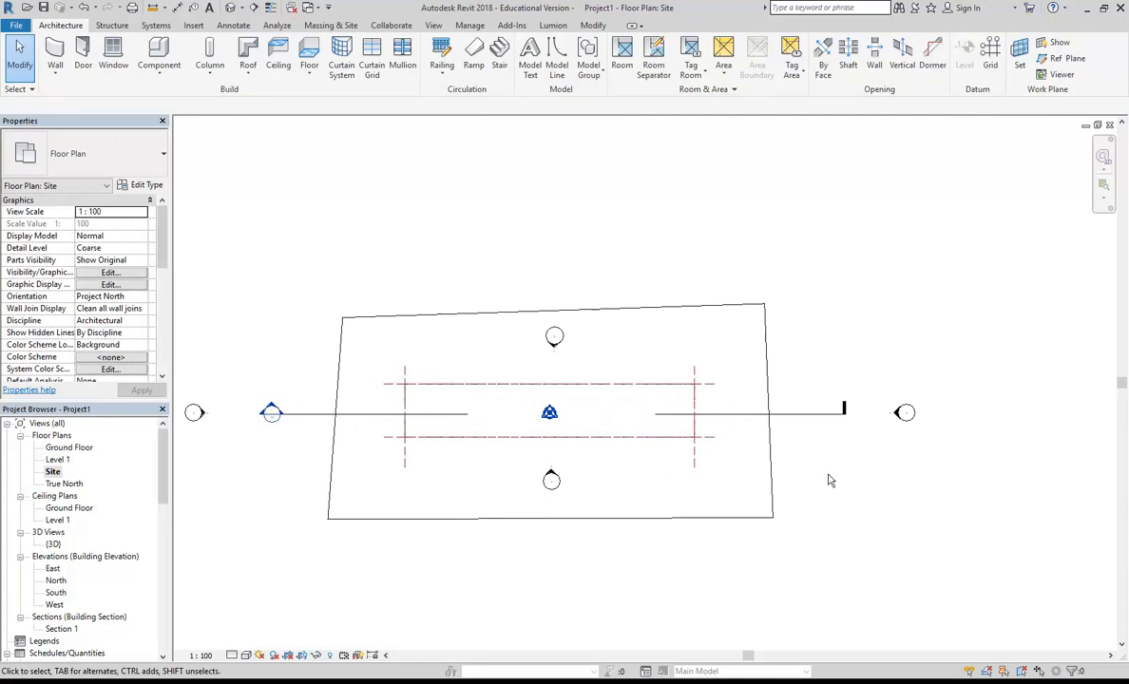
{"action": "left_click", "coordinate": [809, 421]}
{"action": "left_click_drag", "start_coordinate": [841, 408], "coordinate": [710, 410]}
{"action": "key", "text": "s"}
{"action": "key", "text": "s"}
{"action": "left_click", "coordinate": [361, 413]}
{"action": "left_click", "coordinate": [380, 412]}
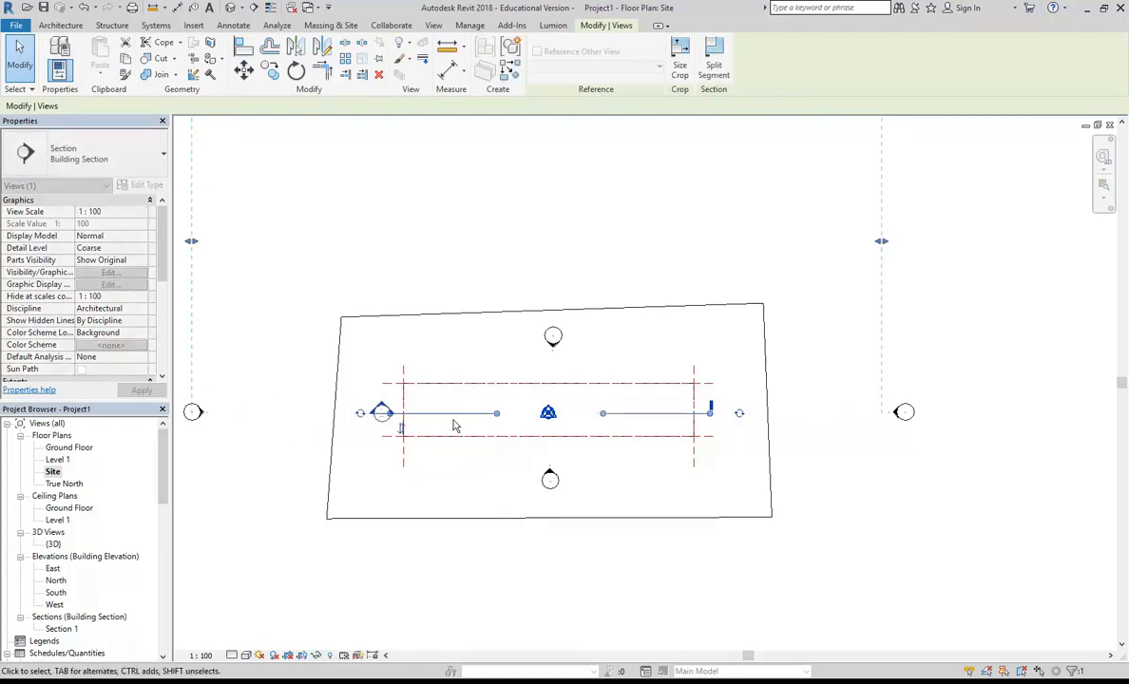
Step: Narrow the Section 1 view extents on both sides to just outside the vertical boundary planes, then clear the selection
{"action": "scroll", "coordinate": [563, 380], "scroll_direction": "down", "scroll_amount": 1}
{"action": "middle_click_drag", "start_coordinate": [563, 380], "coordinate": [559, 450]}
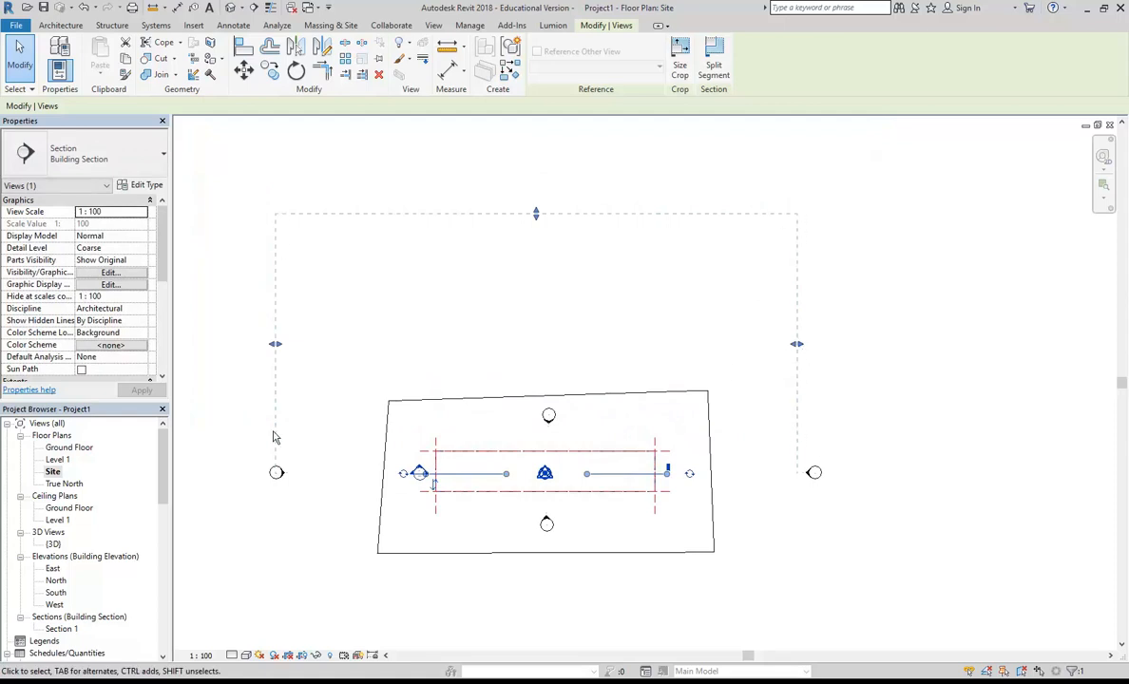
{"action": "left_click_drag", "start_coordinate": [796, 345], "coordinate": [680, 348]}
{"action": "left_click_drag", "start_coordinate": [278, 348], "coordinate": [411, 347]}
{"action": "left_click", "coordinate": [798, 534]}
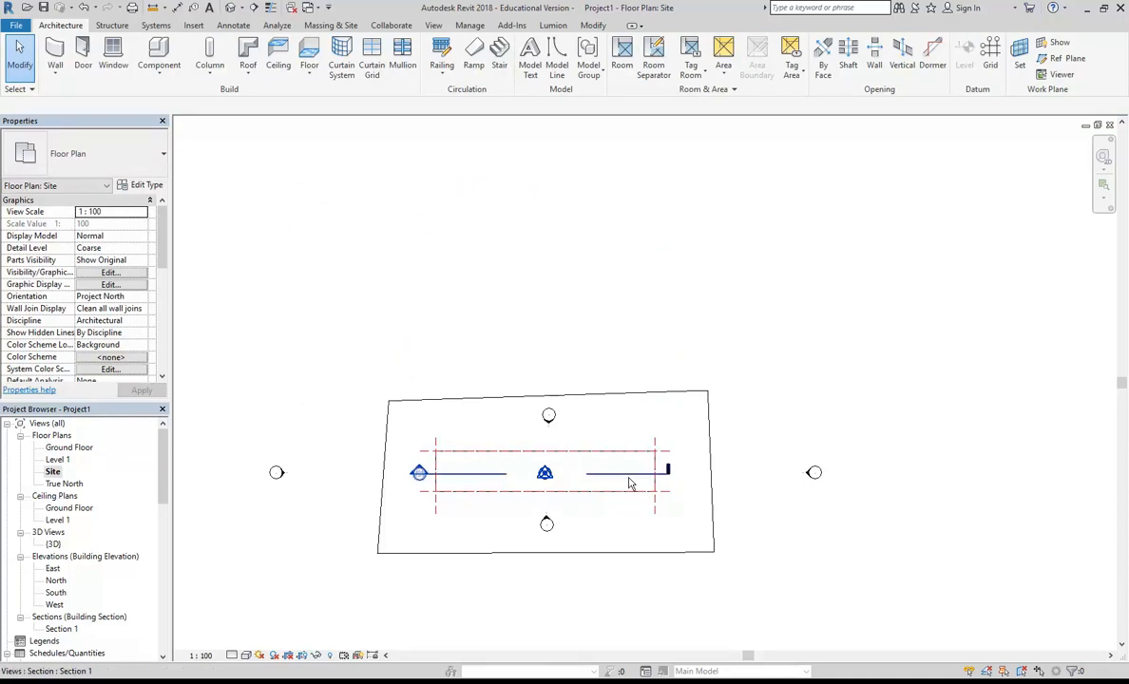
{"action": "left_click", "coordinate": [666, 475]}
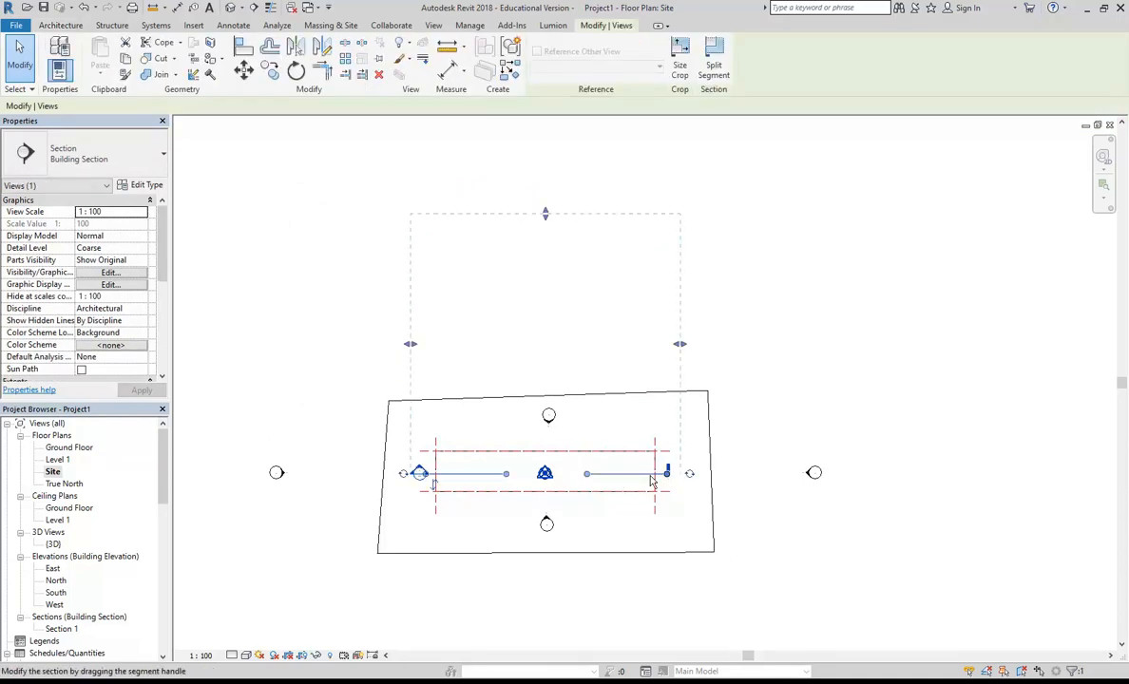
{"action": "left_click", "coordinate": [771, 501]}
Step: Move the elevation markers east and west of the site inside it, just beyond the two ends of the section line
{"action": "left_click_drag", "start_coordinate": [751, 412], "coordinate": [868, 539]}
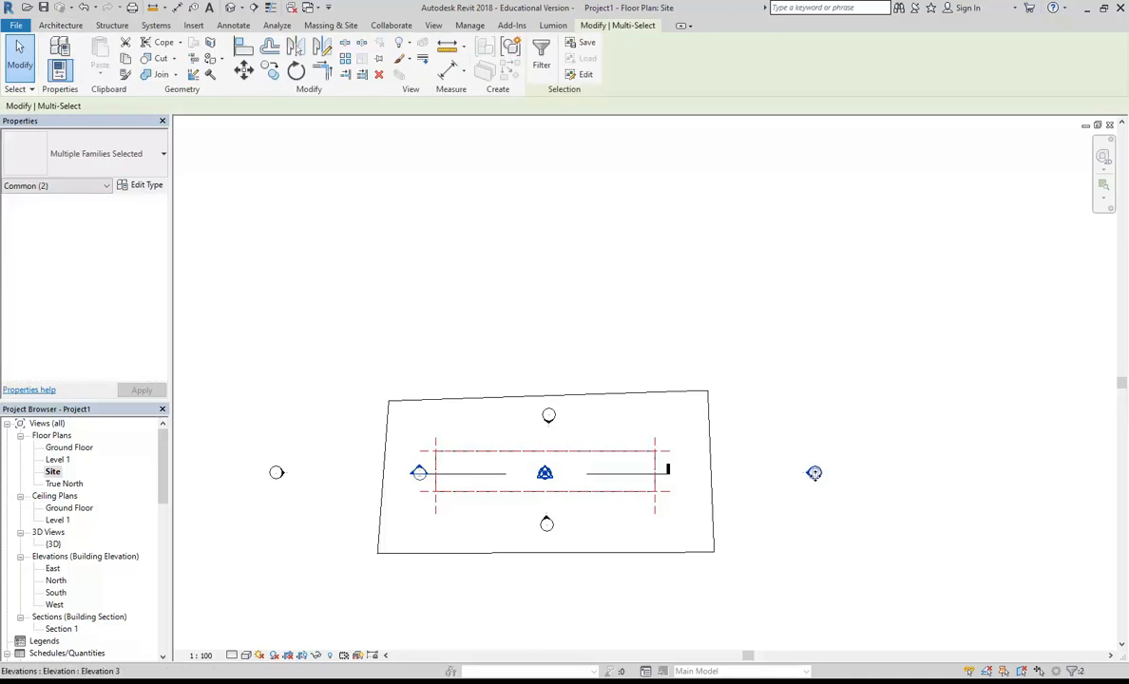
{"action": "left_click_drag", "start_coordinate": [813, 472], "coordinate": [696, 474]}
{"action": "left_click", "coordinate": [245, 439]}
{"action": "left_click_drag", "start_coordinate": [245, 439], "coordinate": [340, 542]}
{"action": "scroll", "coordinate": [334, 498], "scroll_direction": "up", "scroll_amount": 2}
{"action": "left_click_drag", "start_coordinate": [259, 466], "coordinate": [415, 467]}
{"action": "left_click", "coordinate": [357, 456]}
{"action": "scroll", "coordinate": [348, 509], "scroll_direction": "down", "scroll_amount": 1}
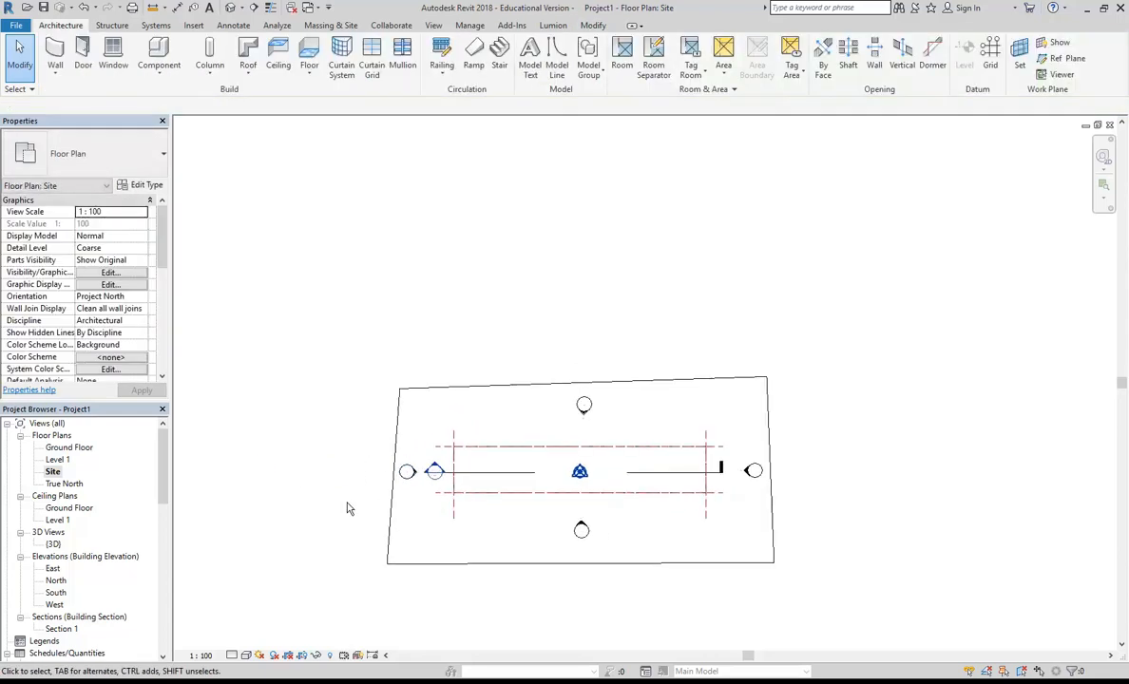
Step: Open the South elevation and examine the topography surface and the level heads
{"action": "double_click", "coordinate": [55, 594]}
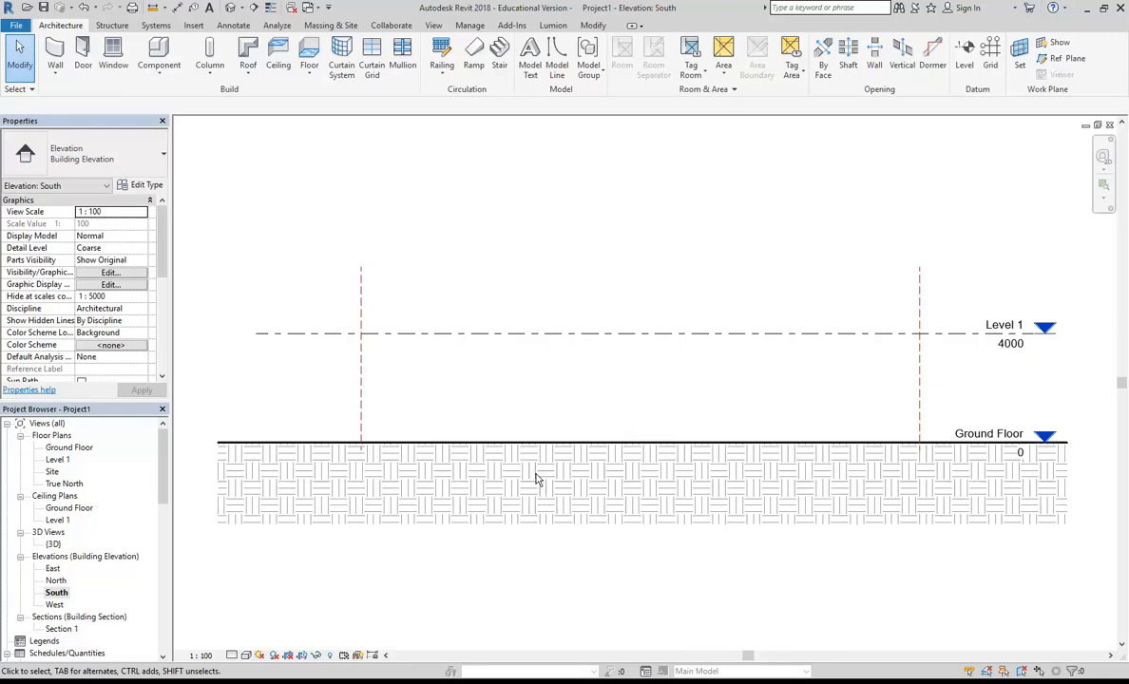
{"action": "left_click", "coordinate": [534, 443]}
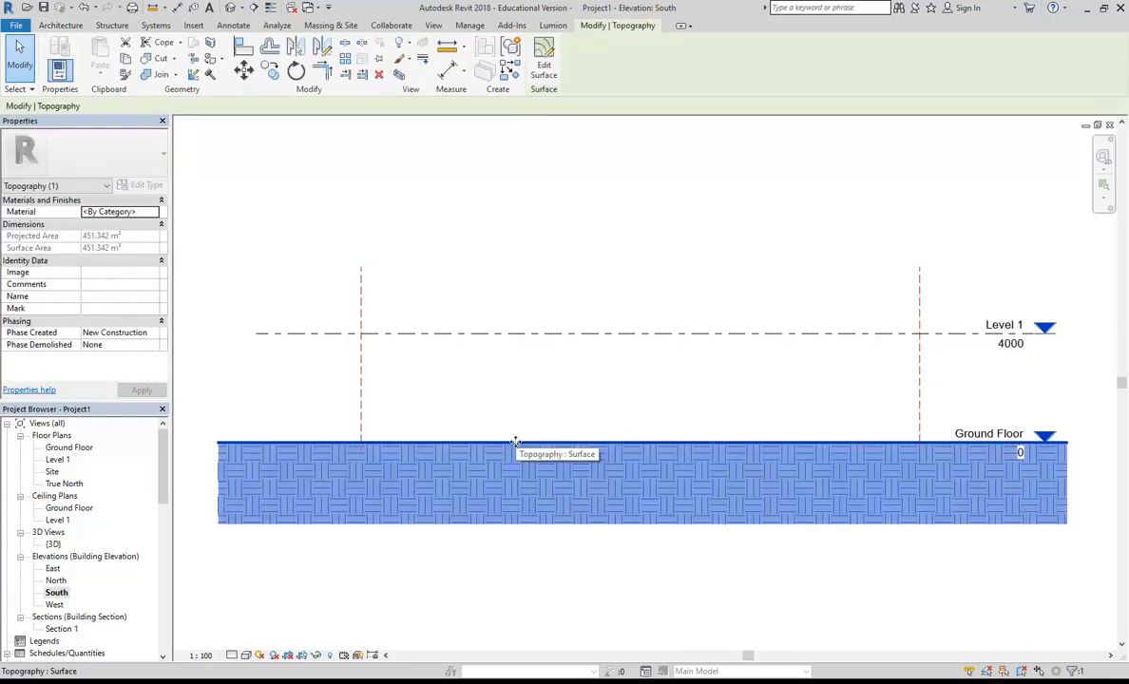
{"action": "left_click", "coordinate": [447, 381]}
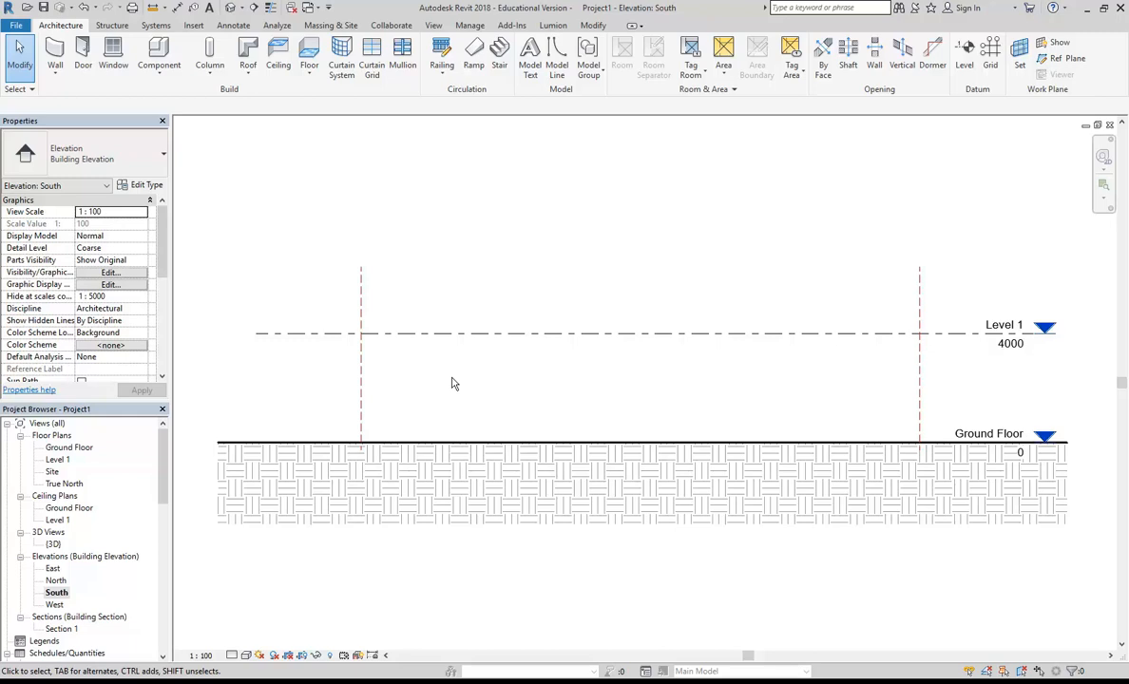
{"action": "scroll", "coordinate": [540, 363], "scroll_direction": "down", "scroll_amount": 1}
{"action": "middle_click_drag", "start_coordinate": [515, 367], "coordinate": [323, 332]}
{"action": "scroll", "coordinate": [686, 356], "scroll_direction": "up", "scroll_amount": 2}
{"action": "scroll", "coordinate": [737, 362], "scroll_direction": "up", "scroll_amount": 2}
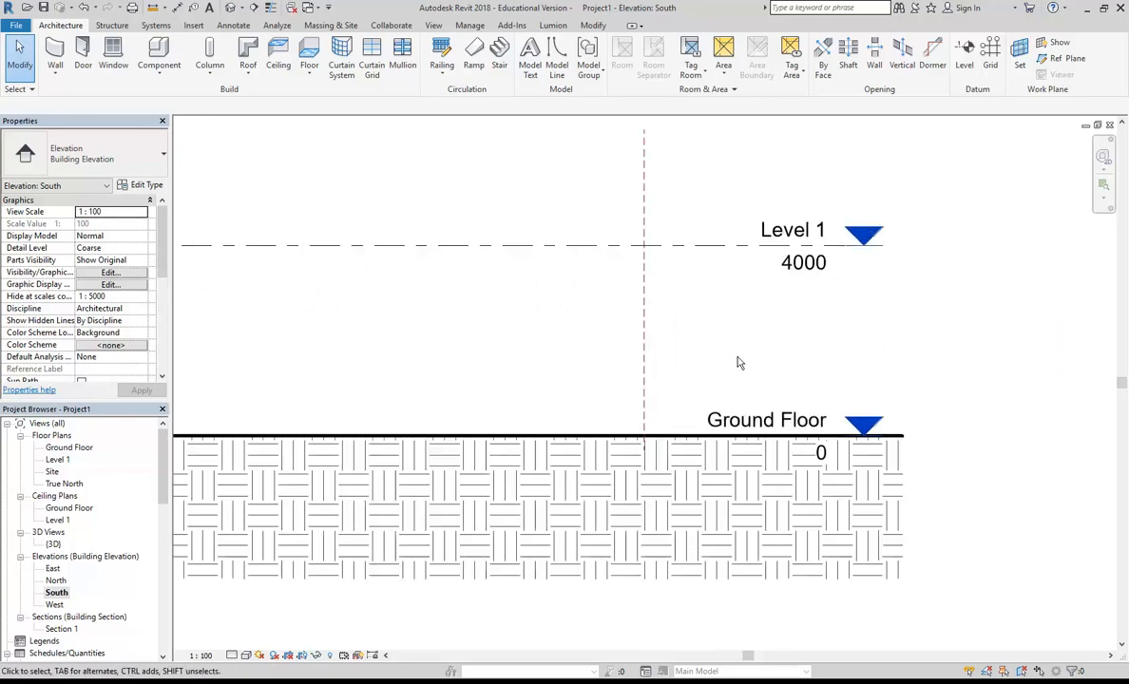
Step: Switch to Adobe Acrobat Reader to check the level names and heights in TinyHouse Setout Dimensions.pdf, then return to Revit
{"action": "mouse_move", "coordinate": [342, 682]}
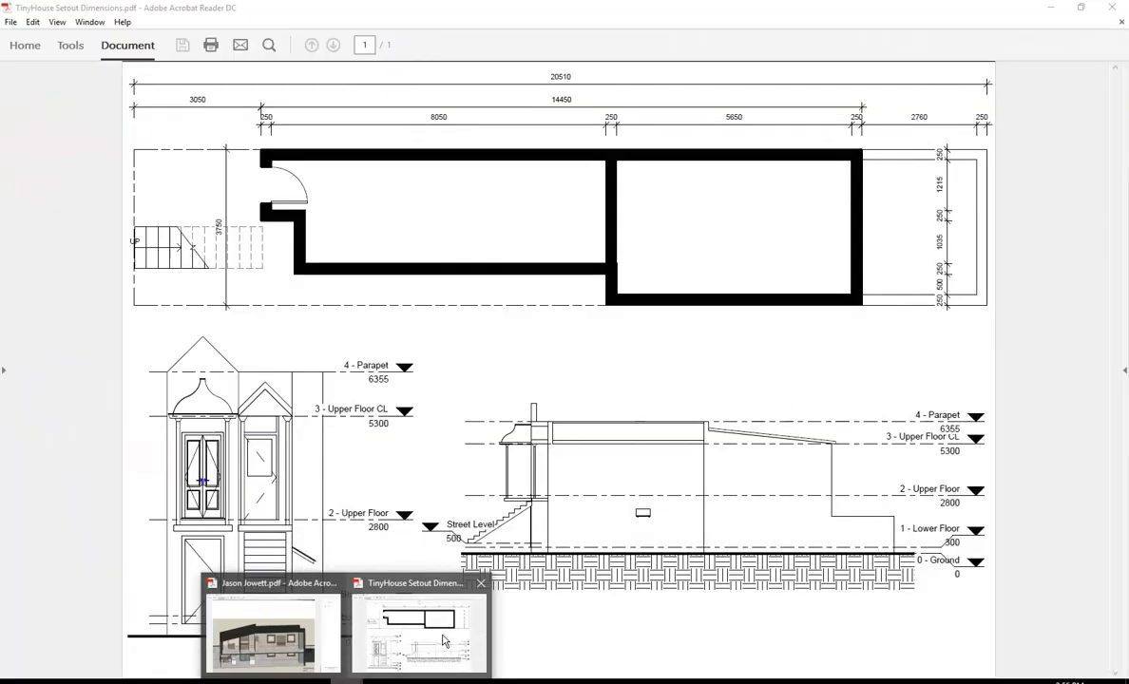
{"action": "left_click", "coordinate": [443, 642]}
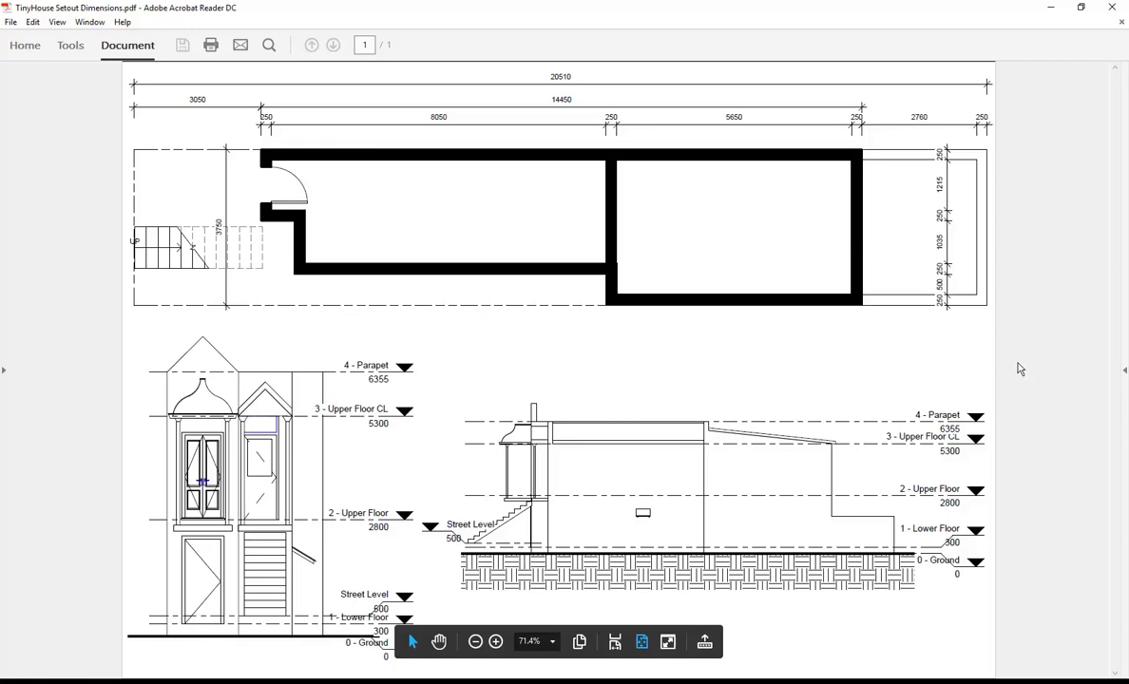
{"action": "left_click", "coordinate": [1049, 8]}
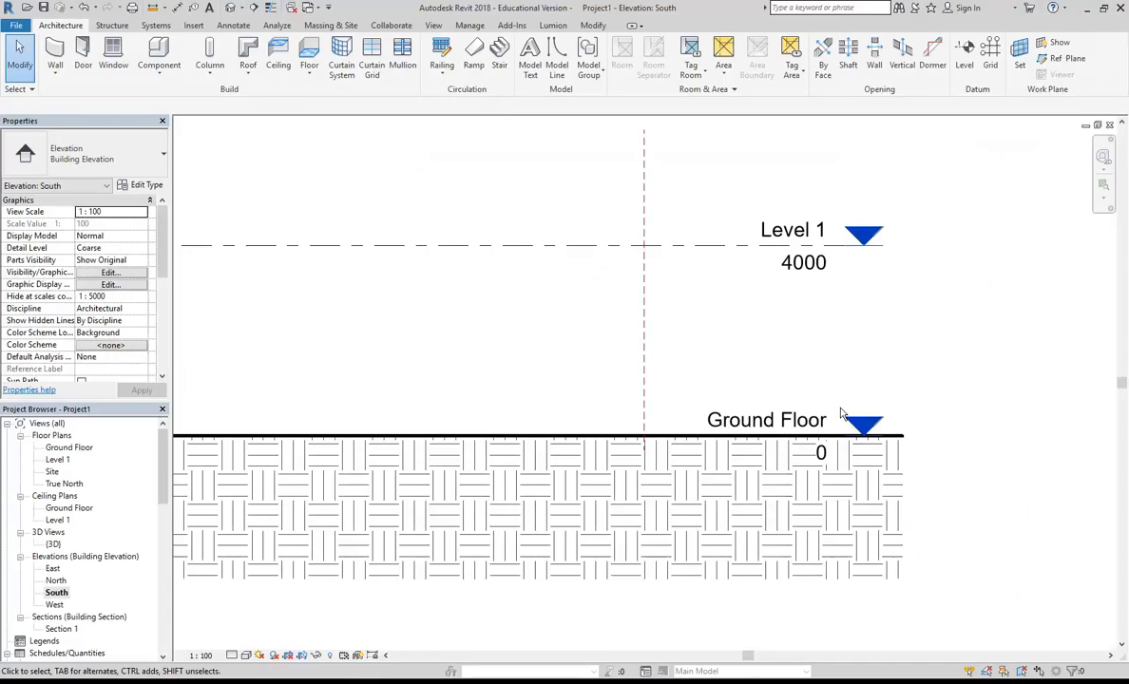
{"action": "scroll", "coordinate": [748, 432], "scroll_direction": "up", "scroll_amount": 3}
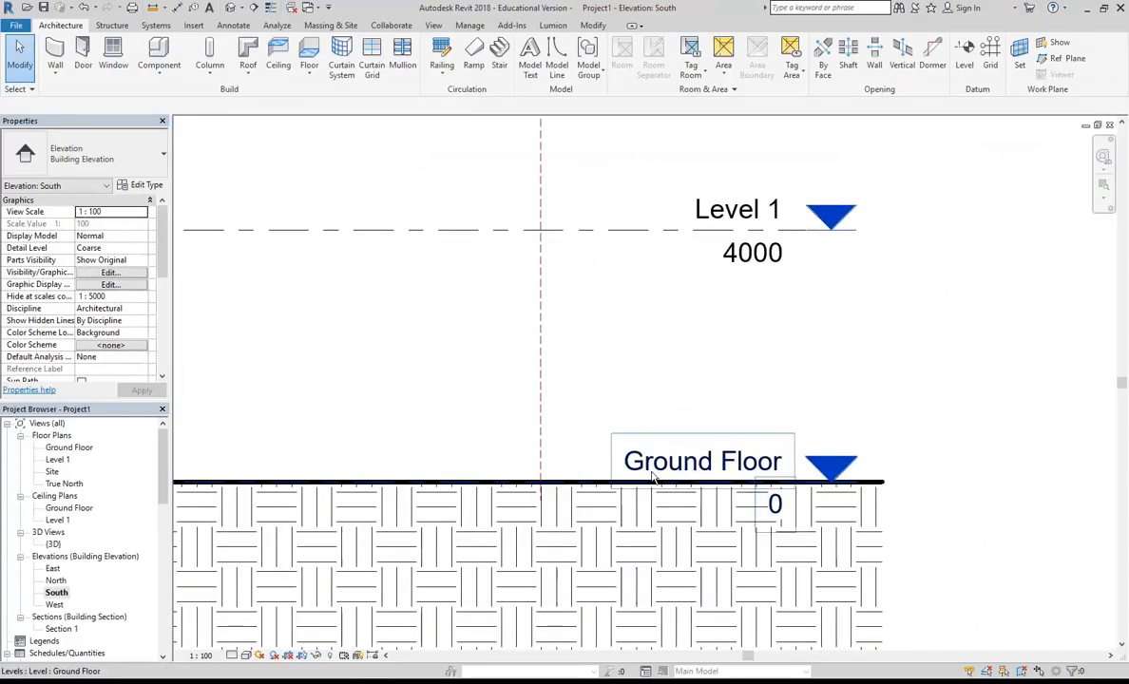
{"action": "mouse_move", "coordinate": [380, 677]}
{"action": "left_click", "coordinate": [408, 662]}
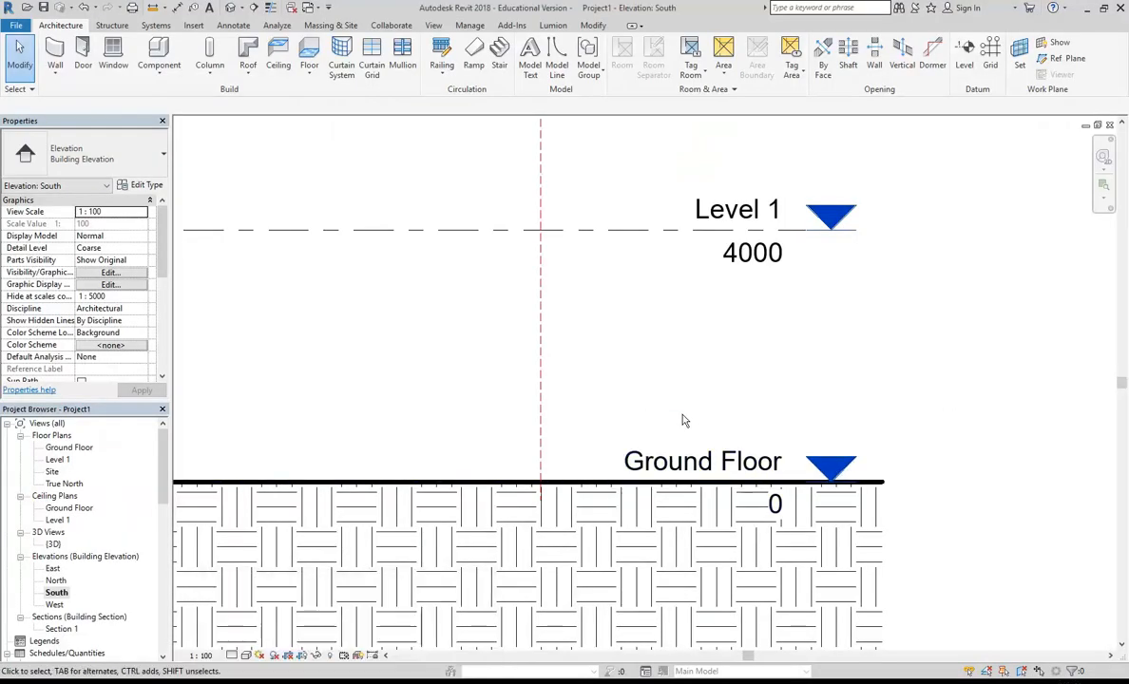
Step: Rename the Ground Floor level as Ground Line, including its corresponding views, and clear the selection
{"action": "middle_click_drag", "start_coordinate": [702, 393], "coordinate": [687, 348]}
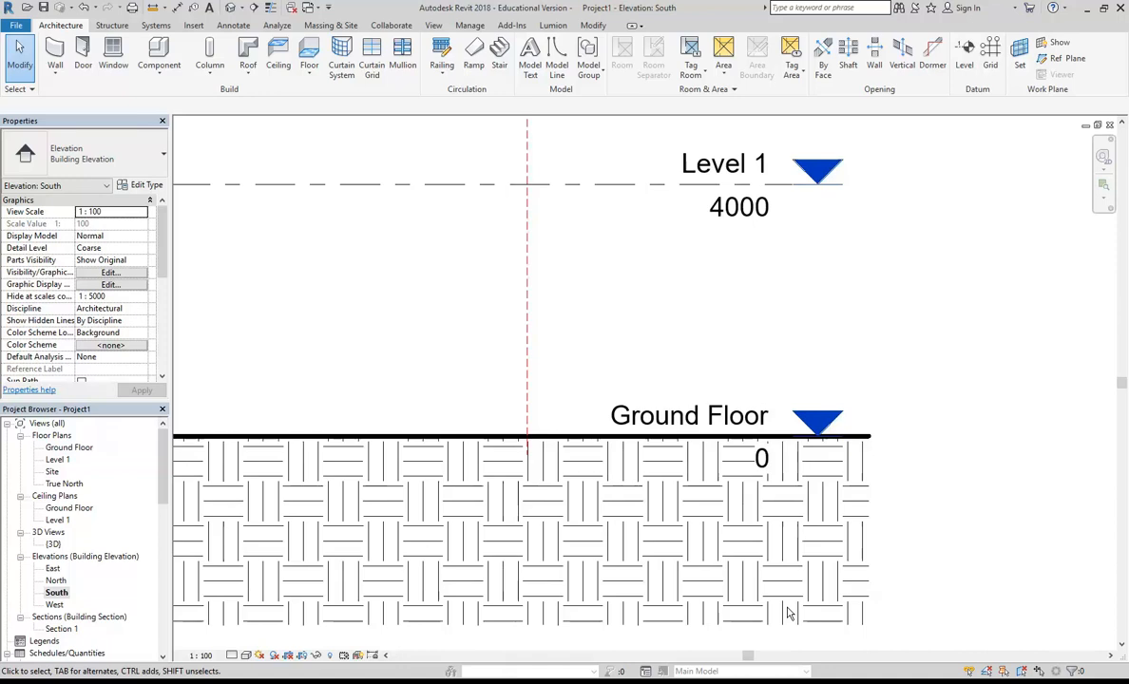
{"action": "left_click", "coordinate": [654, 422]}
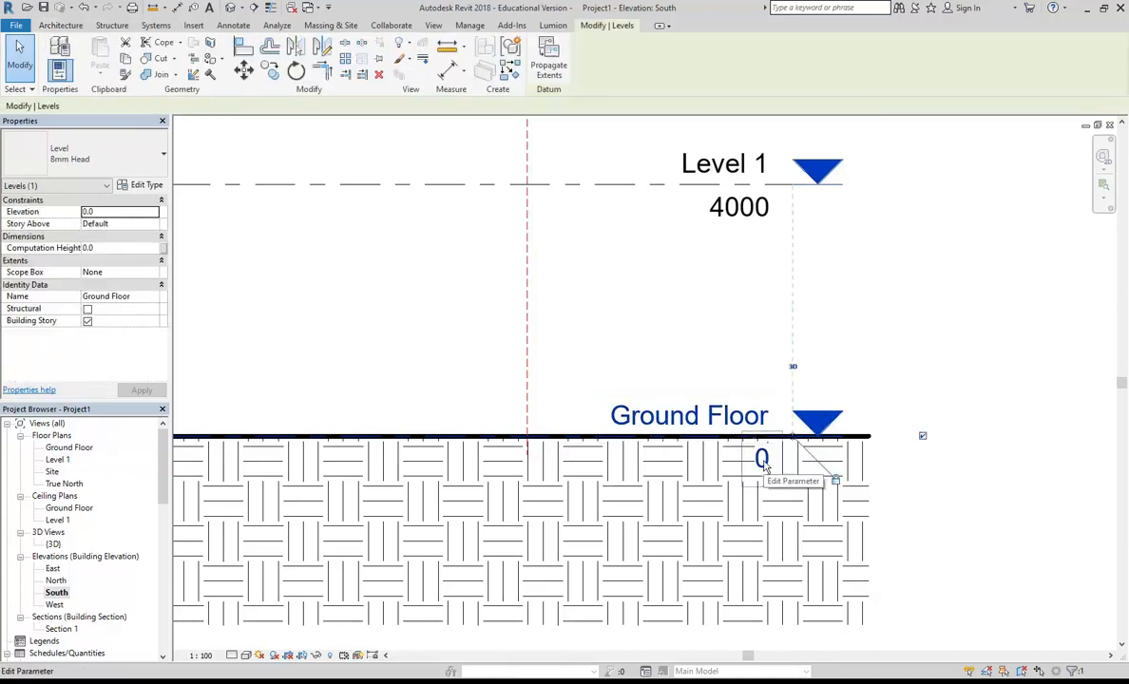
{"action": "left_click", "coordinate": [692, 415]}
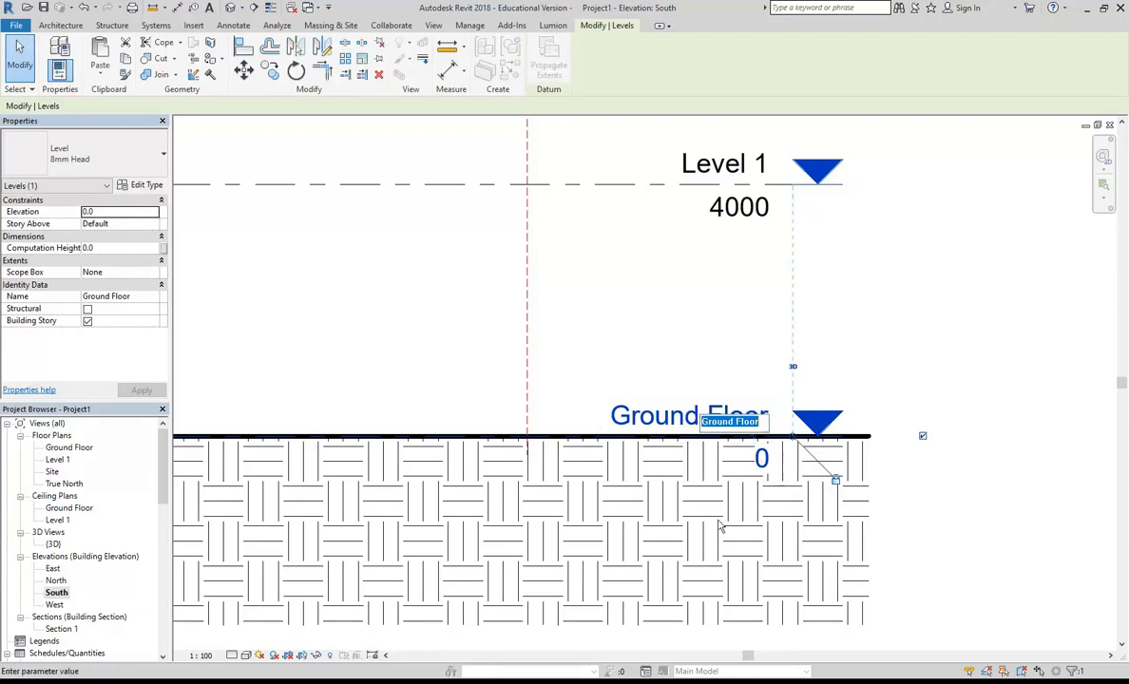
{"action": "type", "text": "Ground Line"}
{"action": "key", "text": "Return"}
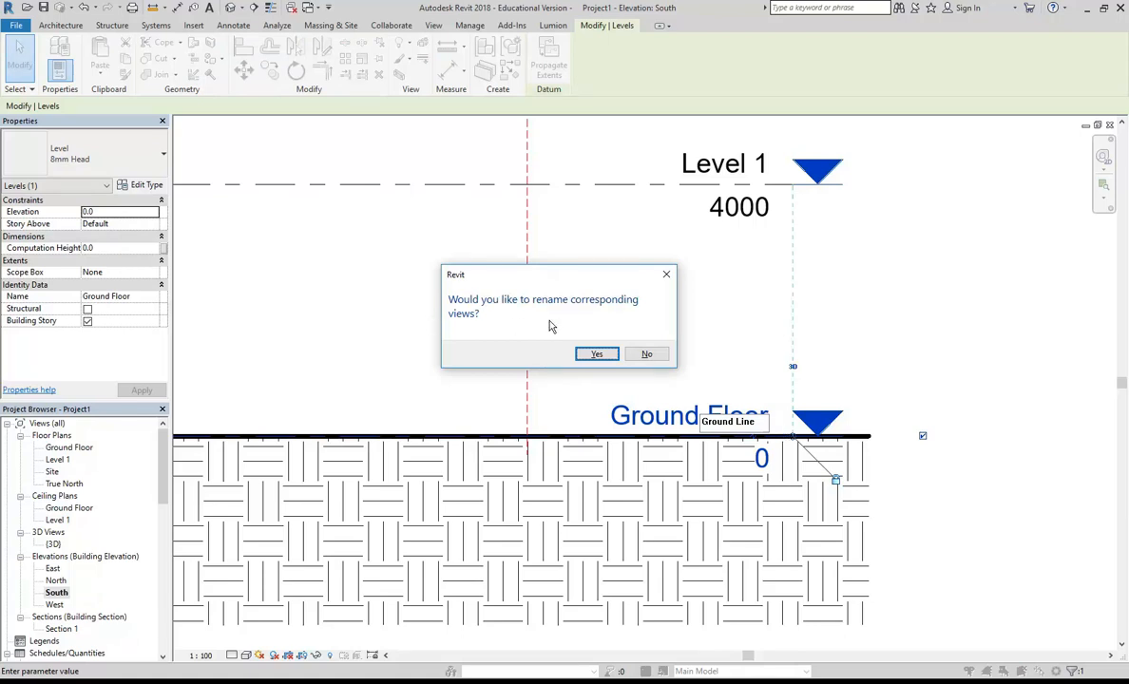
{"action": "left_click", "coordinate": [596, 353]}
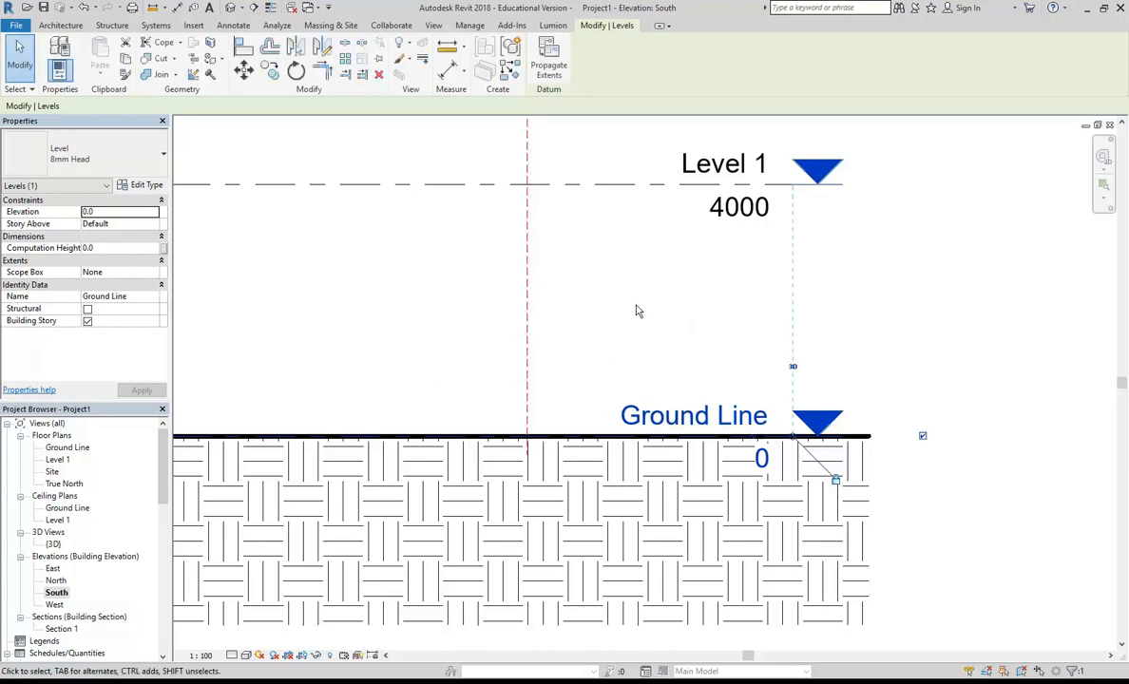
{"action": "key", "text": "Escape"}
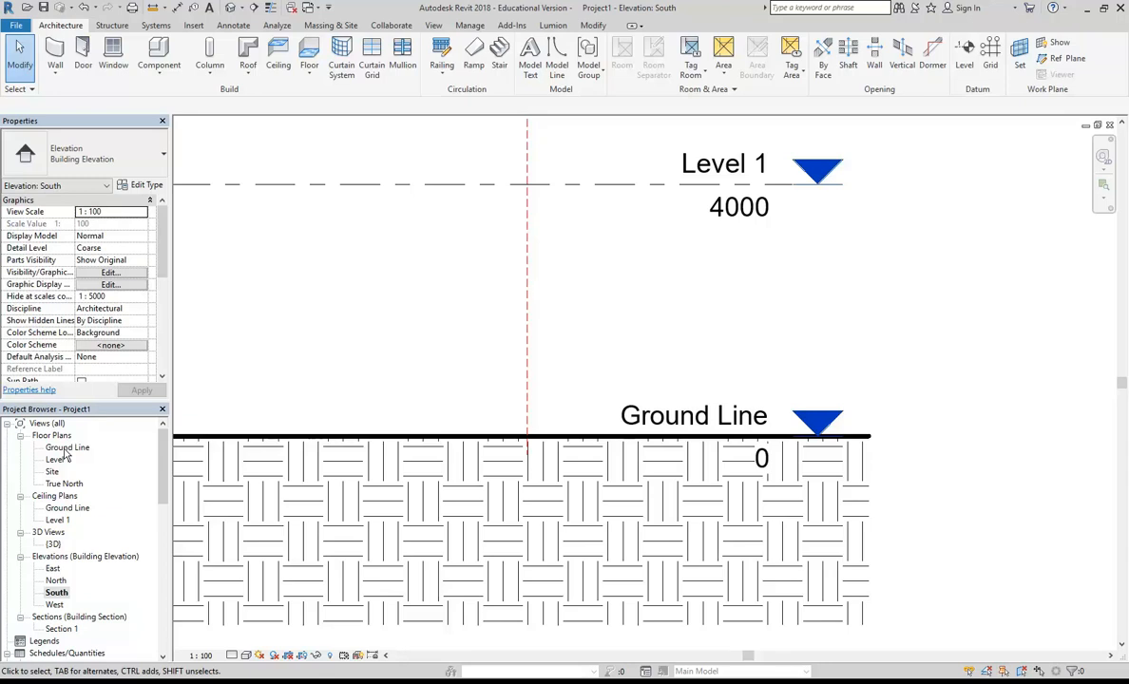
Step: Draw a new level about 1100 above Ground Line, with its ends aligned to the existing levels
{"action": "scroll", "coordinate": [307, 345], "scroll_direction": "down", "scroll_amount": 3}
{"action": "middle_click_drag", "start_coordinate": [307, 345], "coordinate": [706, 467]}
{"action": "scroll", "coordinate": [454, 388], "scroll_direction": "down", "scroll_amount": 3}
{"action": "scroll", "coordinate": [674, 458], "scroll_direction": "down", "scroll_amount": 3}
{"action": "middle_click_drag", "start_coordinate": [614, 445], "coordinate": [593, 437]}
{"action": "scroll", "coordinate": [551, 447], "scroll_direction": "up", "scroll_amount": 2}
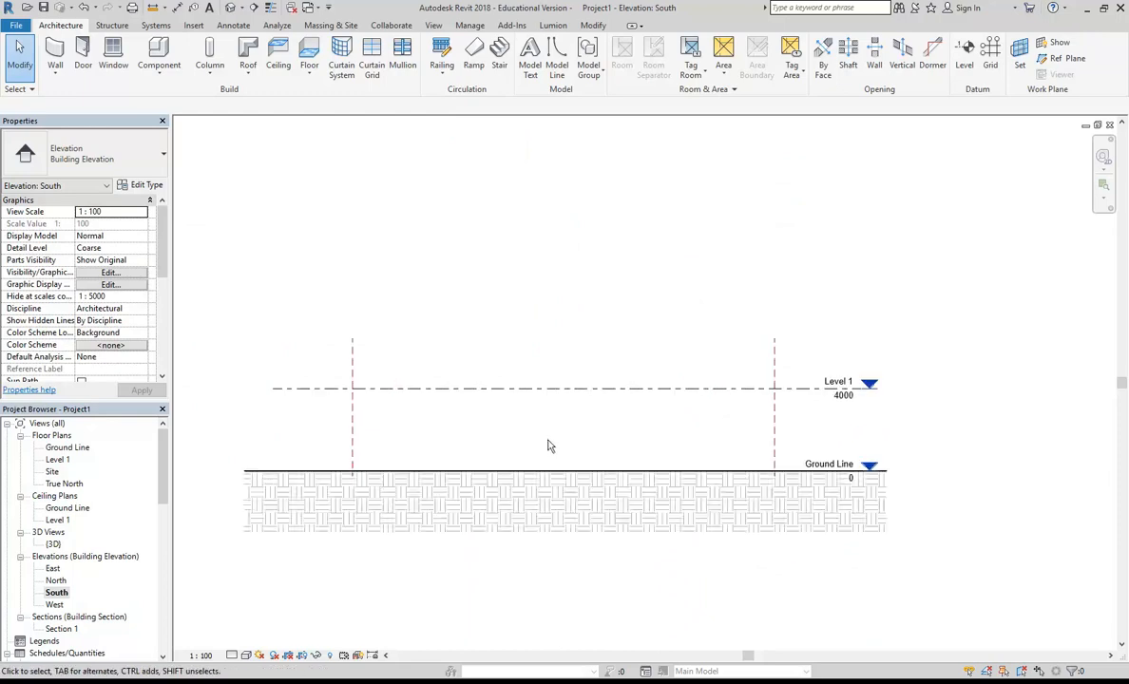
{"action": "left_click", "coordinate": [965, 57]}
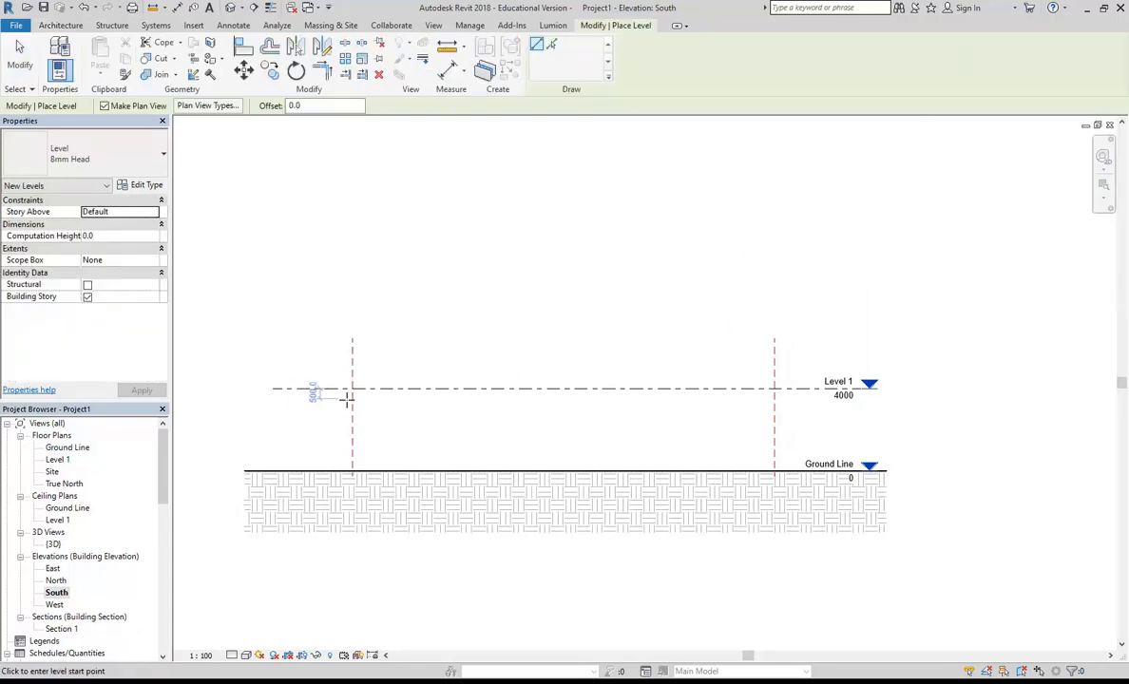
{"action": "left_click", "coordinate": [276, 449]}
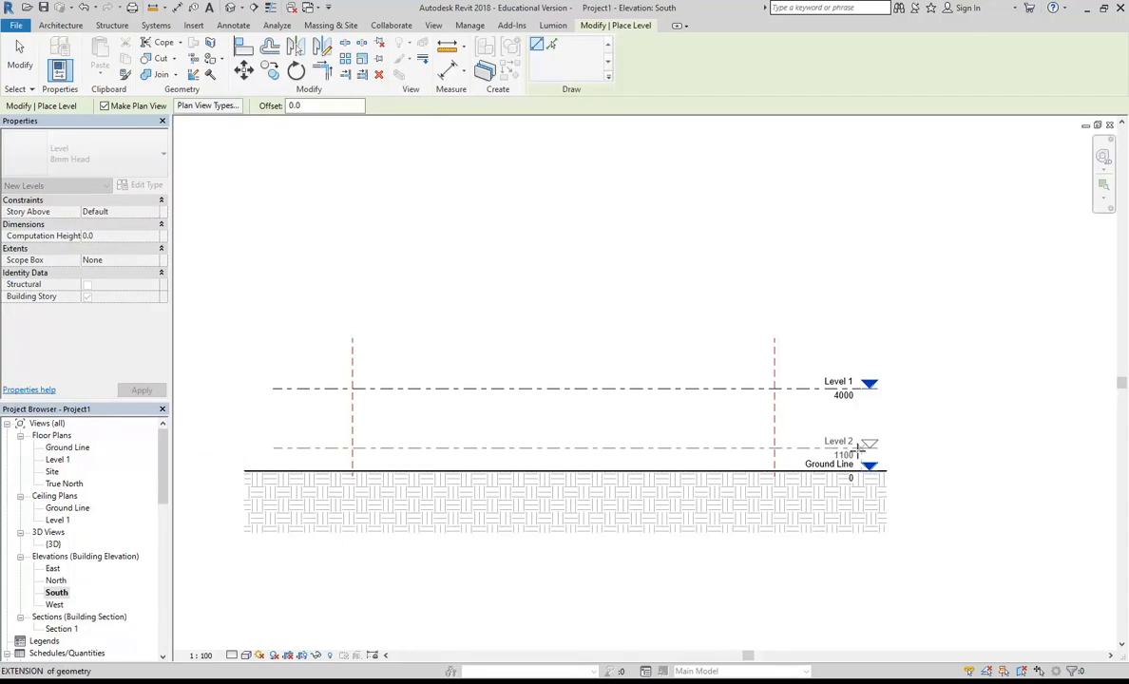
{"action": "left_click", "coordinate": [858, 448]}
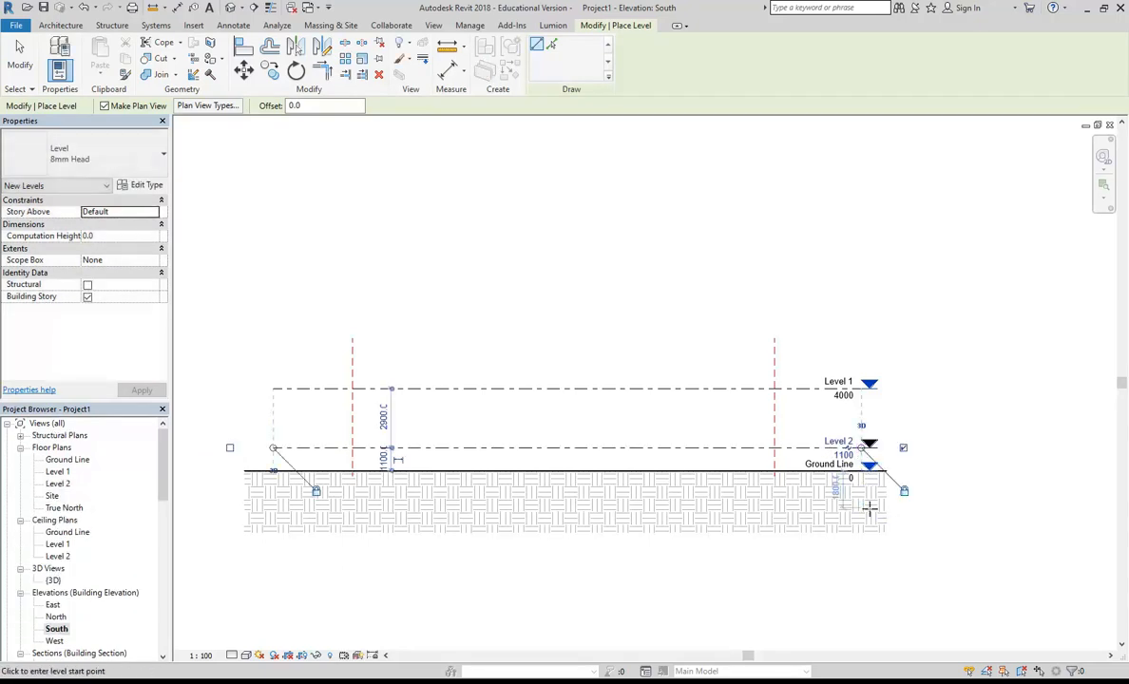
Step: Set the elevation of Level 2 to 300
{"action": "scroll", "coordinate": [762, 428], "scroll_direction": "up", "scroll_amount": 4}
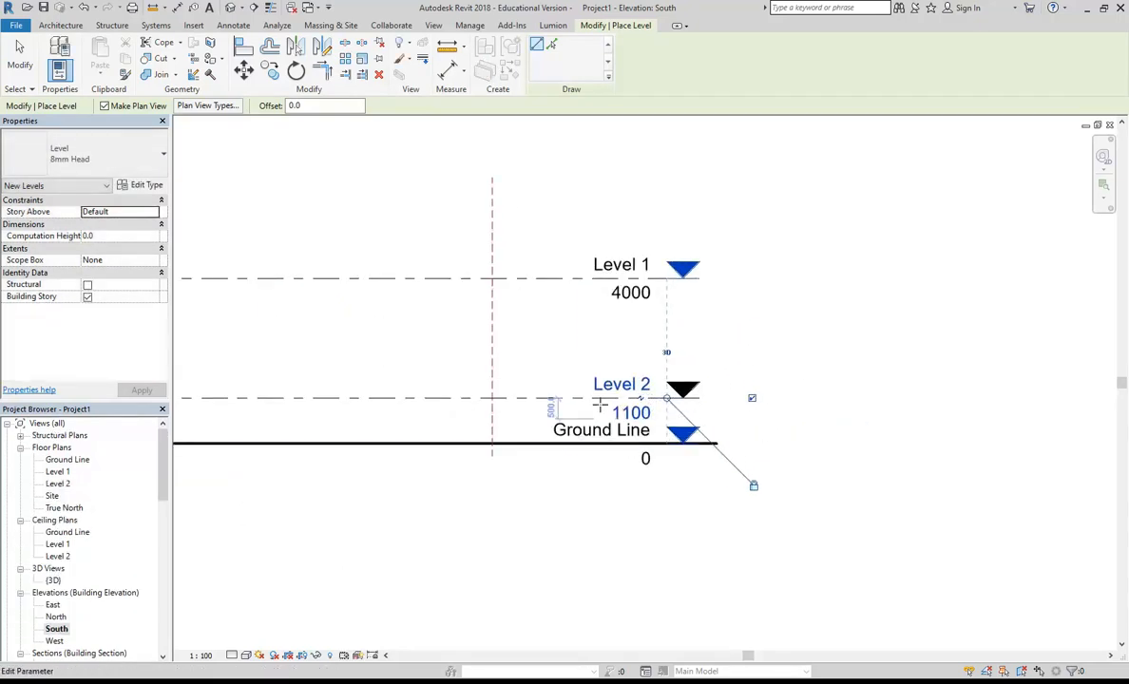
{"action": "scroll", "coordinate": [562, 401], "scroll_direction": "up", "scroll_amount": 2}
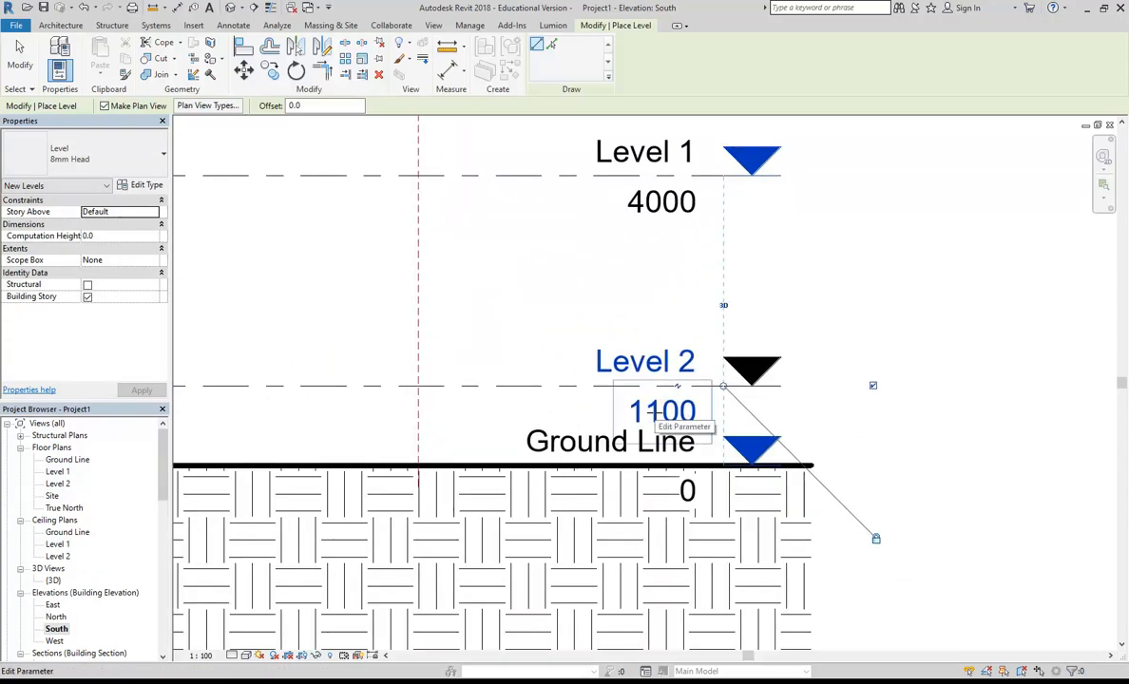
{"action": "left_click", "coordinate": [655, 412]}
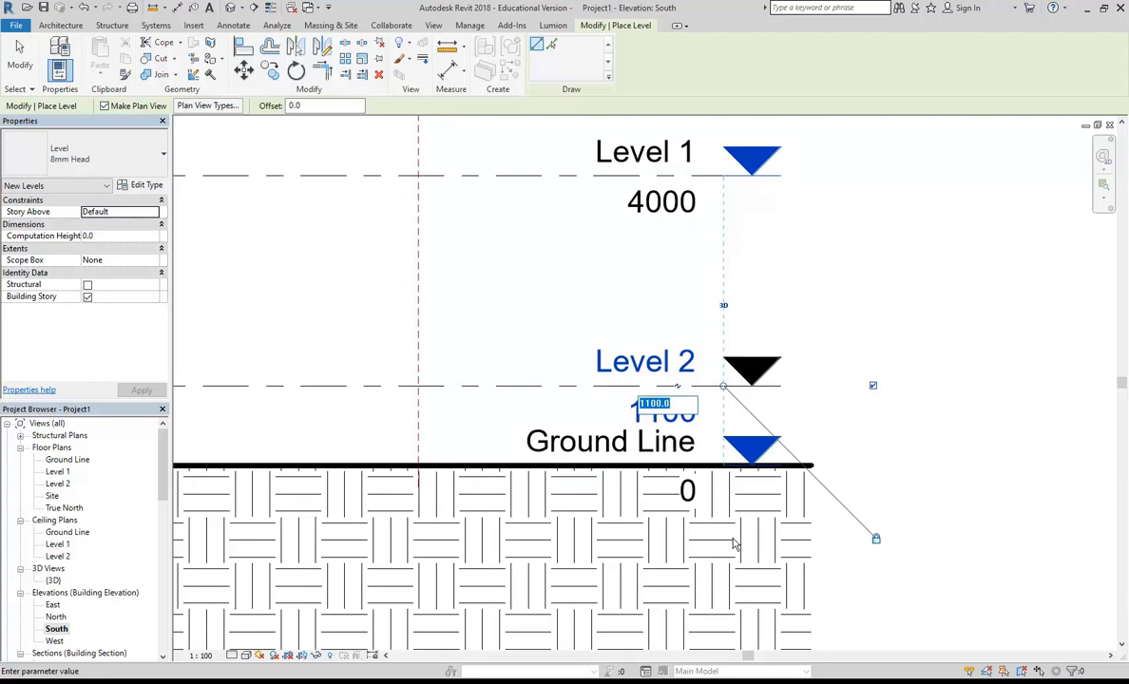
{"action": "type", "text": "300"}
{"action": "key", "text": "Return"}
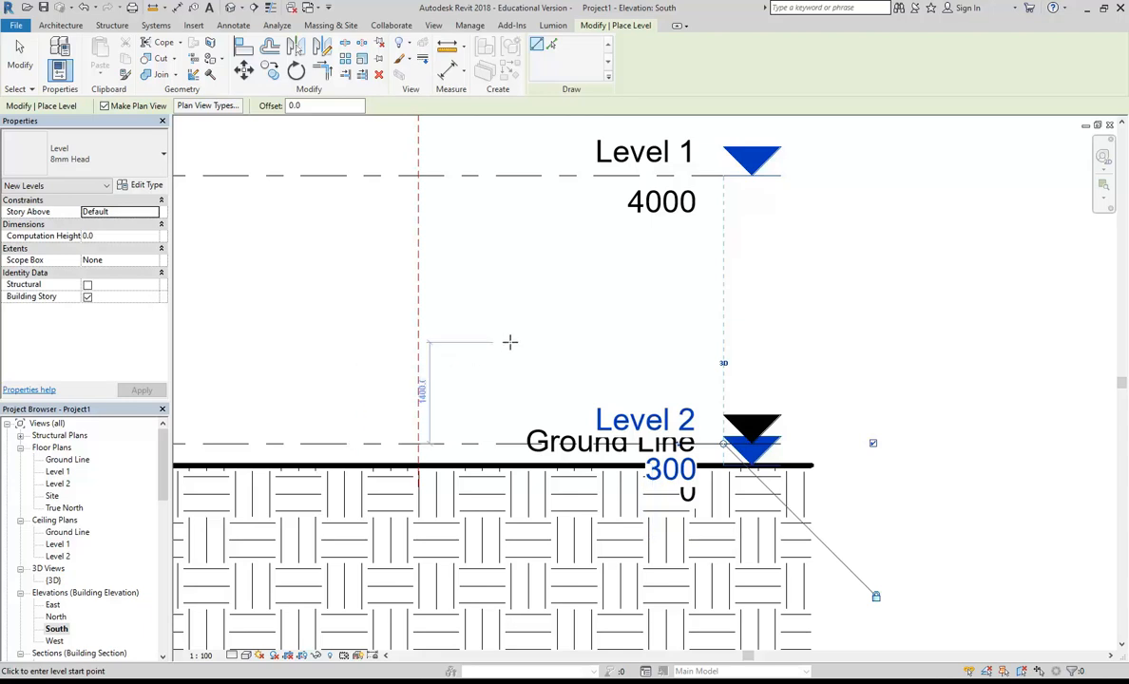
Step: Change the South elevation's view scale to 1 : 50 and end level placement
{"action": "scroll", "coordinate": [532, 356], "scroll_direction": "down", "scroll_amount": 3}
{"action": "scroll", "coordinate": [580, 384], "scroll_direction": "up", "scroll_amount": 3}
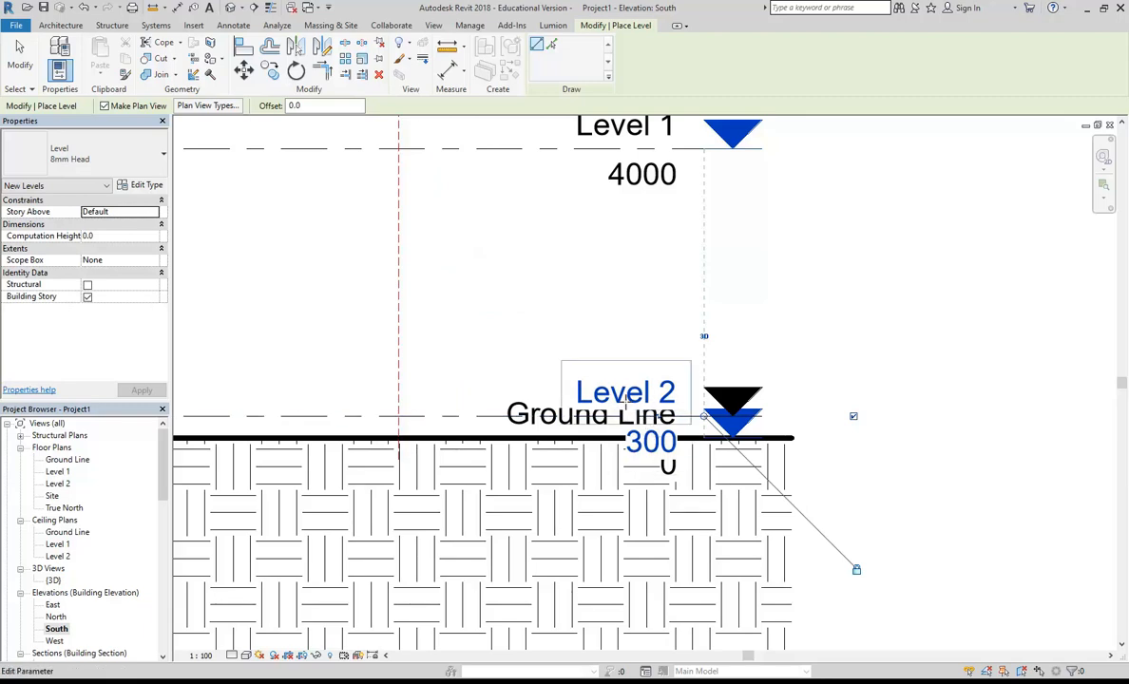
{"action": "left_click", "coordinate": [197, 656]}
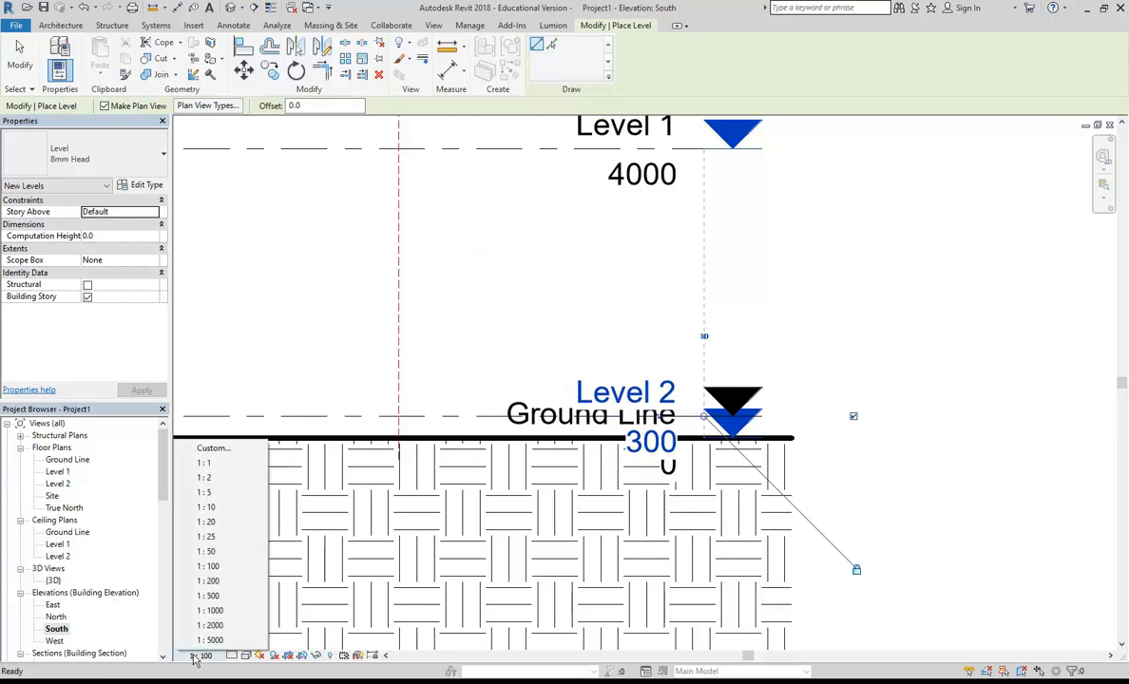
{"action": "left_click", "coordinate": [208, 552]}
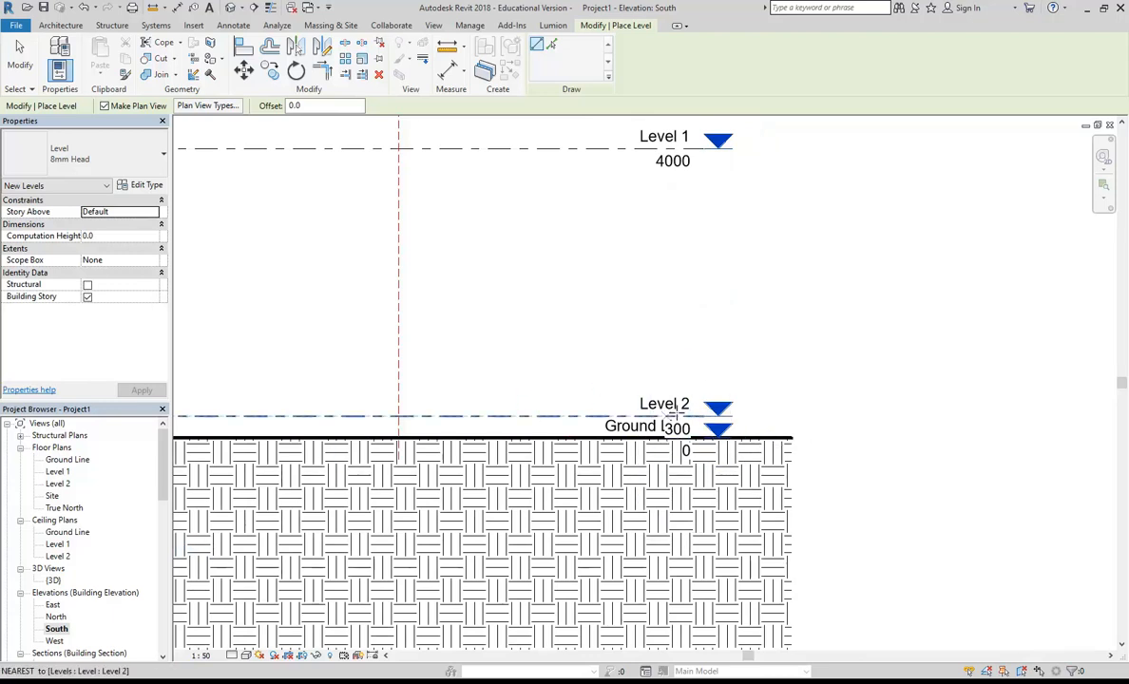
{"action": "key", "text": "Escape"}
{"action": "key", "text": "Escape"}
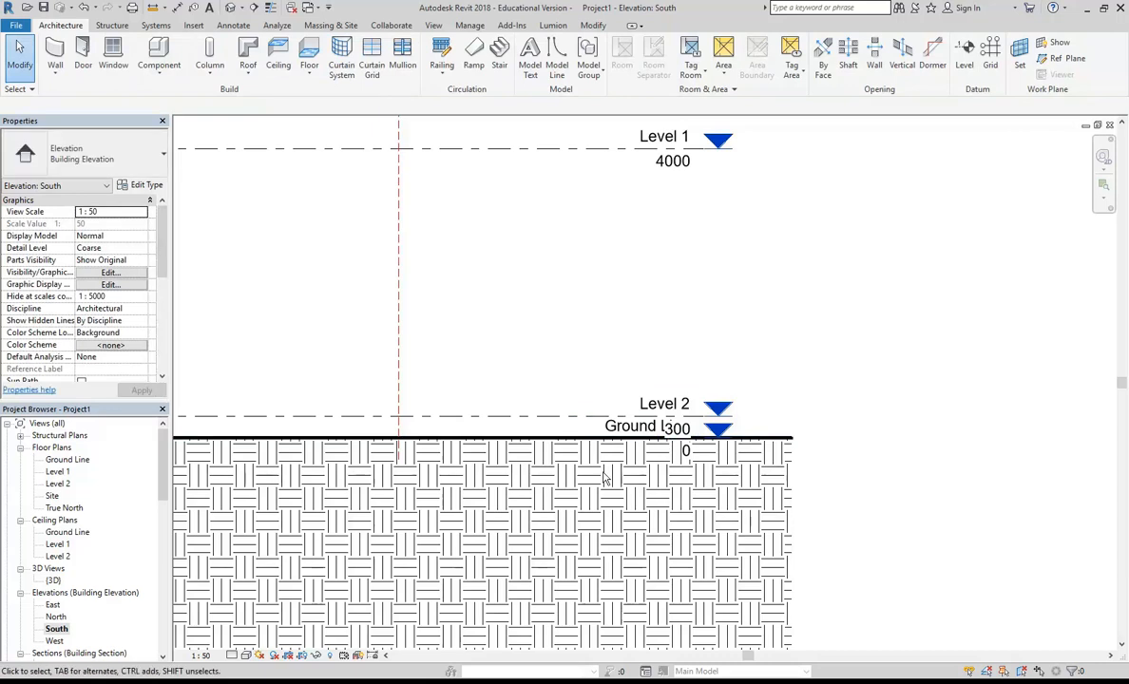
Step: Add an elbow to the Level 2 line and raise its head clear of the Ground Line label
{"action": "scroll", "coordinate": [565, 423], "scroll_direction": "up", "scroll_amount": 2}
{"action": "left_click", "coordinate": [543, 413]}
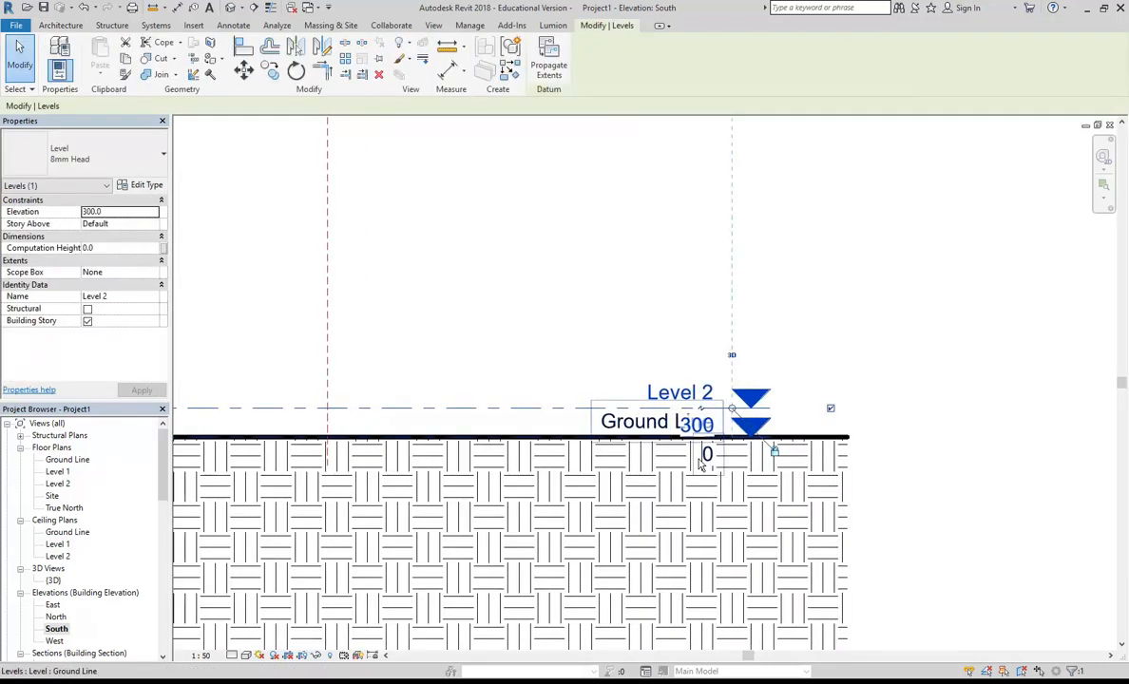
{"action": "scroll", "coordinate": [684, 471], "scroll_direction": "up", "scroll_amount": 1}
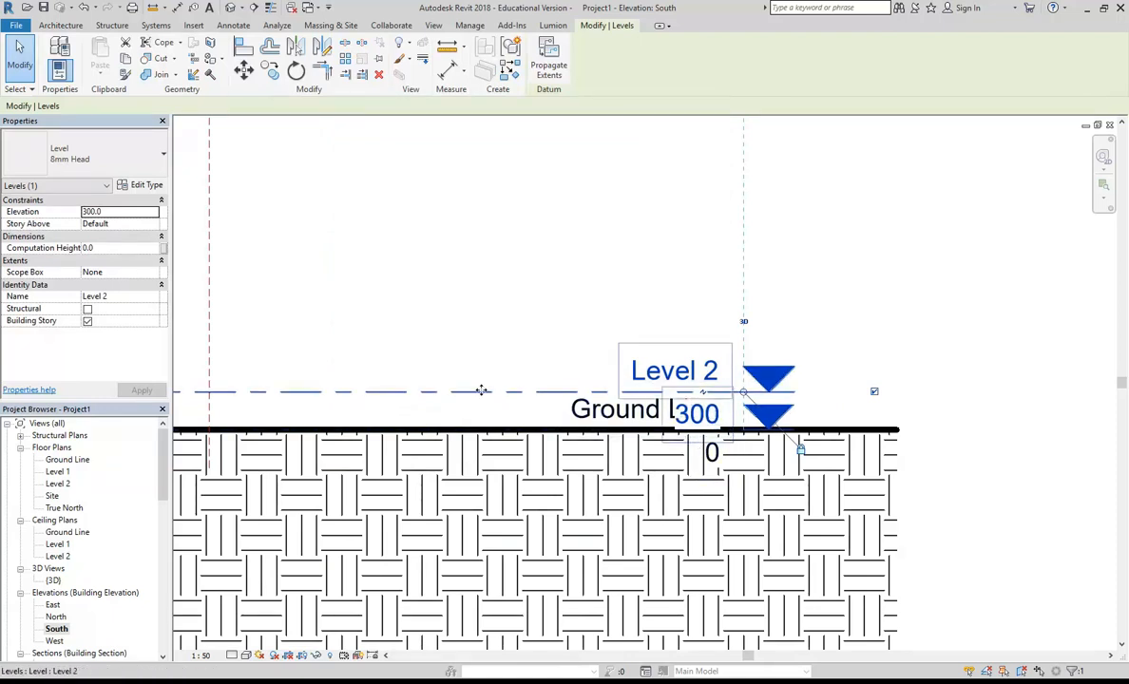
{"action": "left_click", "coordinate": [704, 396]}
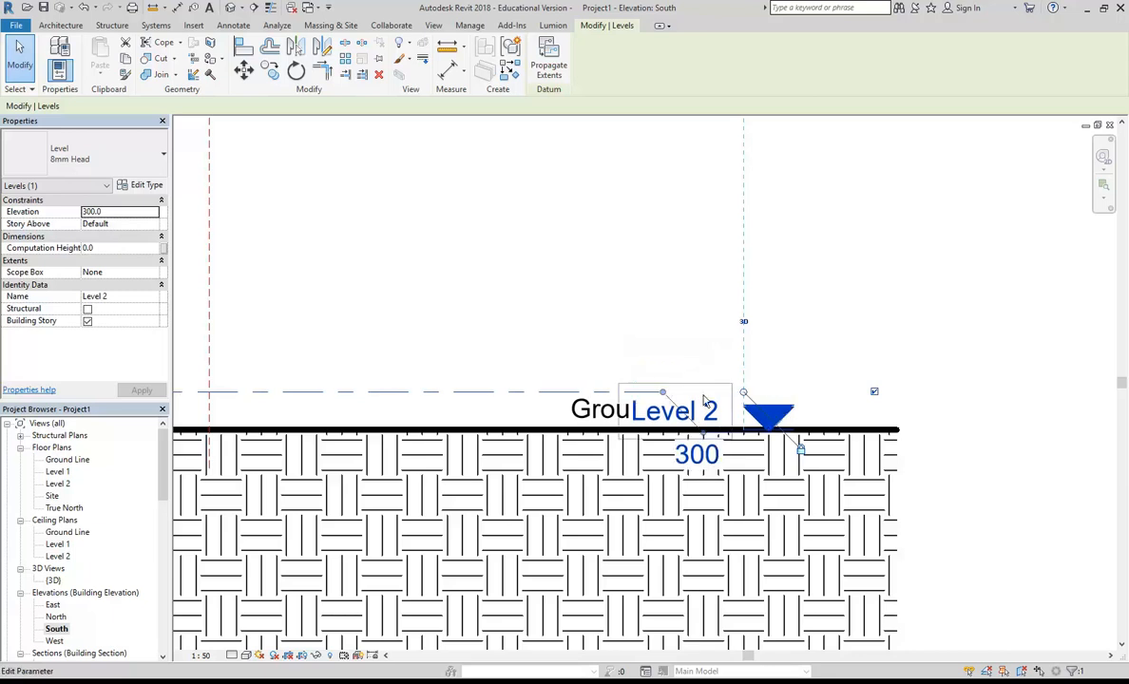
{"action": "left_click_drag", "start_coordinate": [703, 392], "coordinate": [701, 352]}
{"action": "left_click_drag", "start_coordinate": [662, 391], "coordinate": [565, 392]}
{"action": "left_click_drag", "start_coordinate": [630, 353], "coordinate": [627, 344]}
{"action": "left_click", "coordinate": [544, 348]}
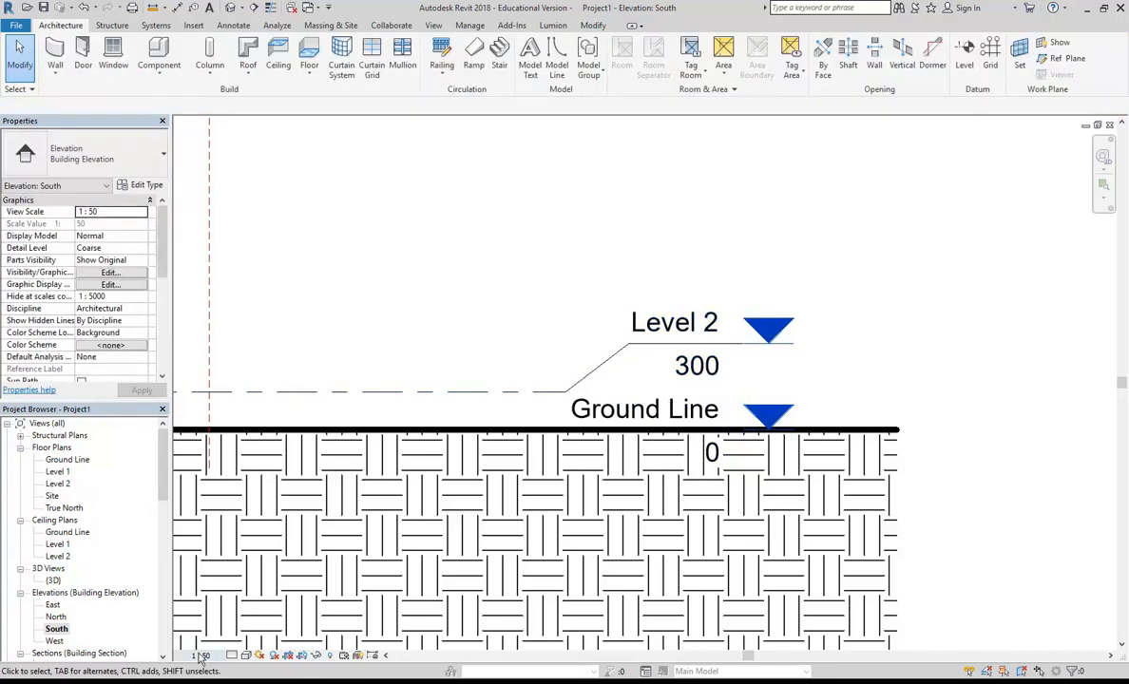
{"action": "left_click", "coordinate": [201, 655]}
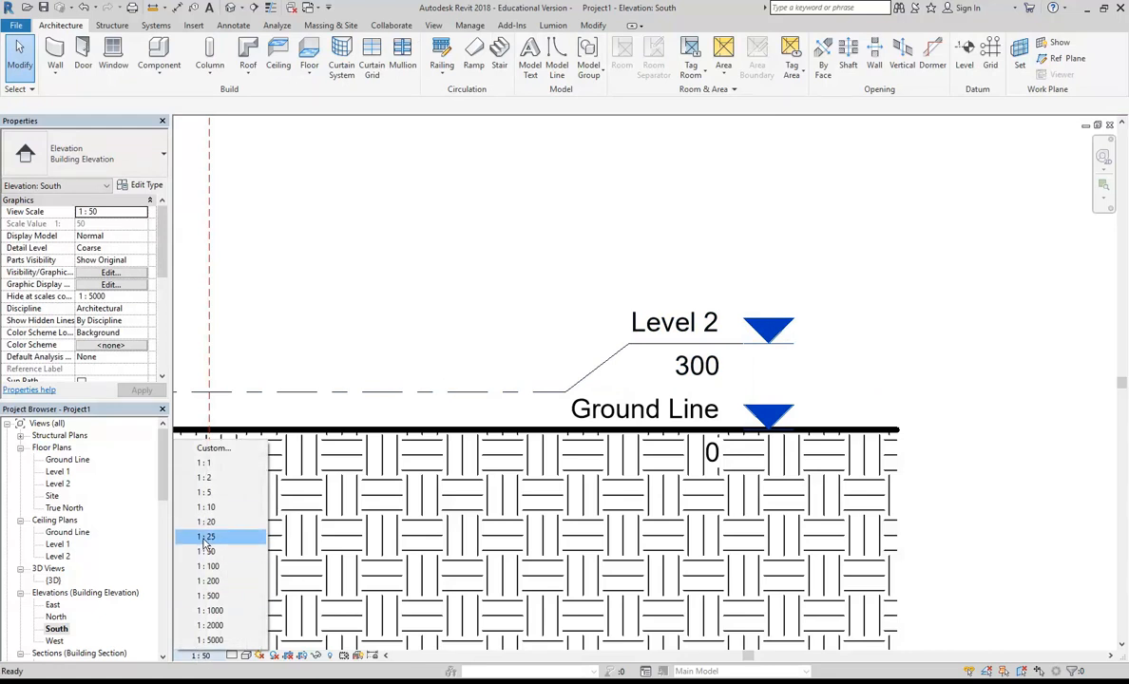
{"action": "left_click", "coordinate": [441, 294]}
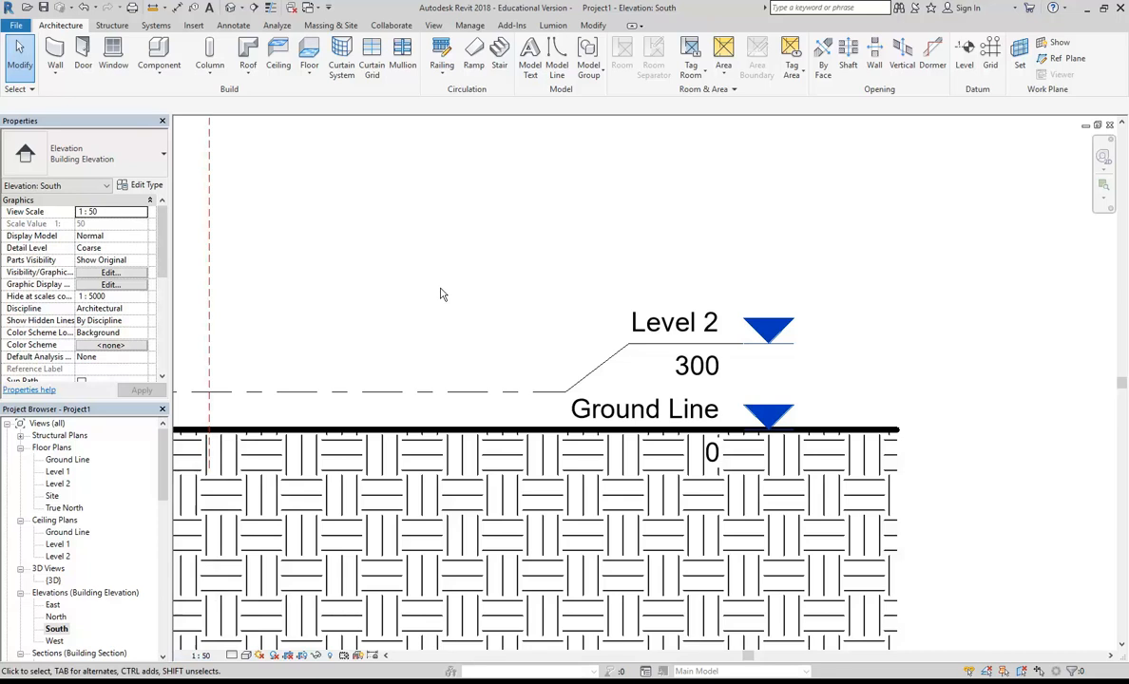
{"action": "left_click", "coordinate": [650, 410]}
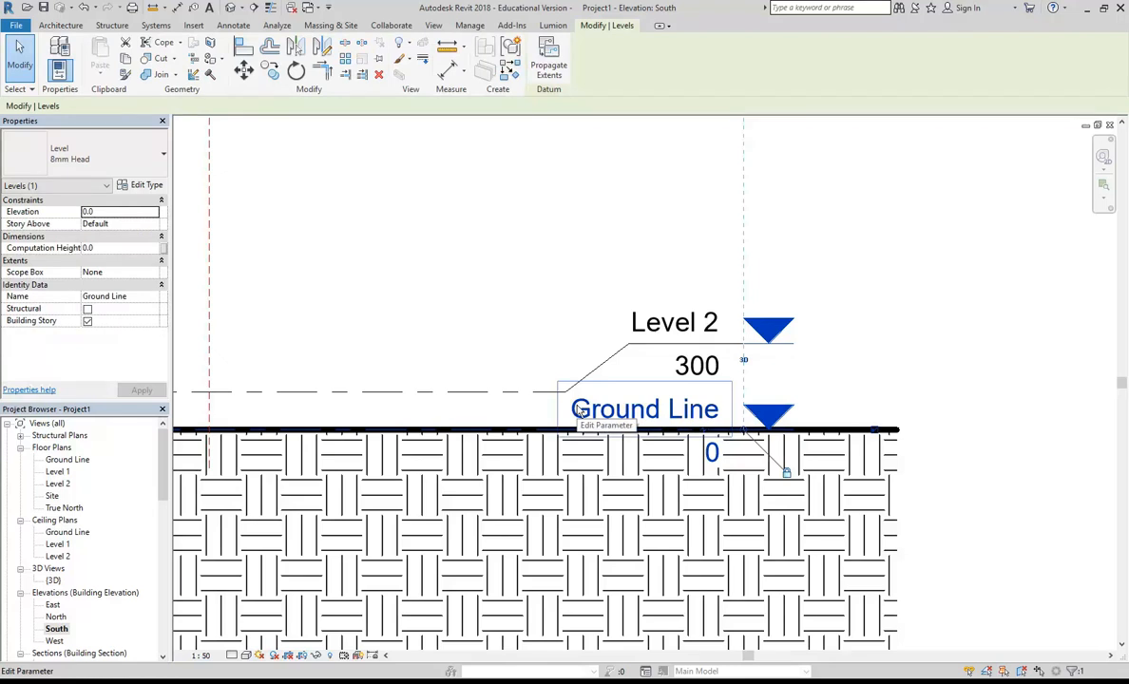
{"action": "left_click", "coordinate": [537, 320]}
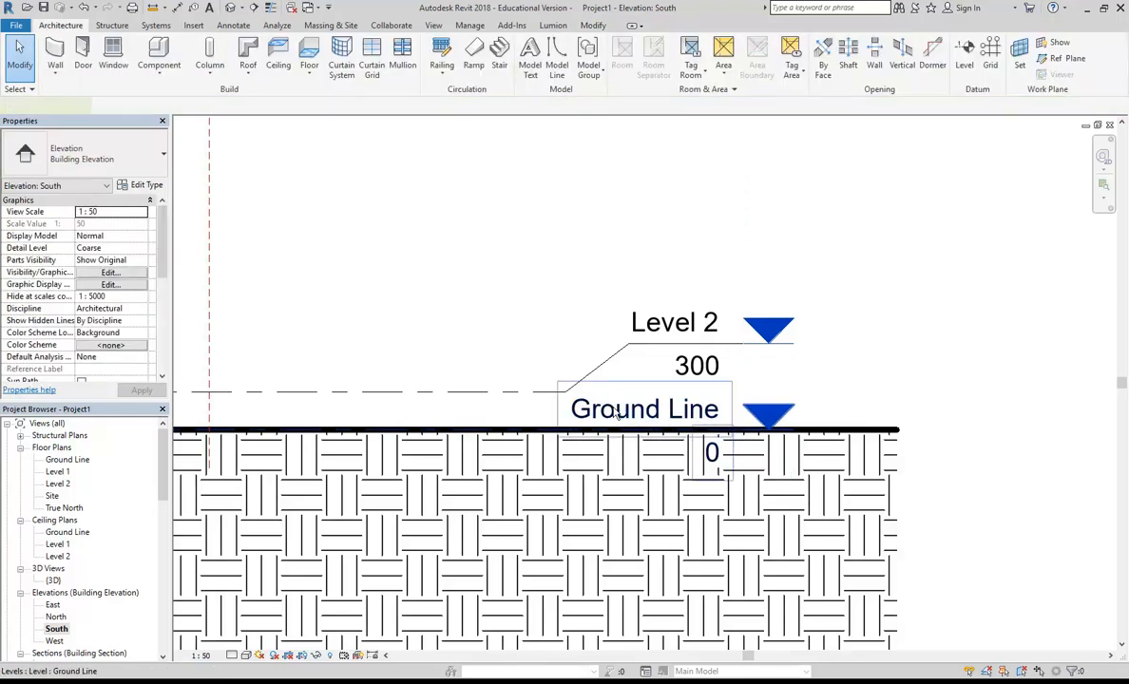
{"action": "left_click", "coordinate": [616, 415]}
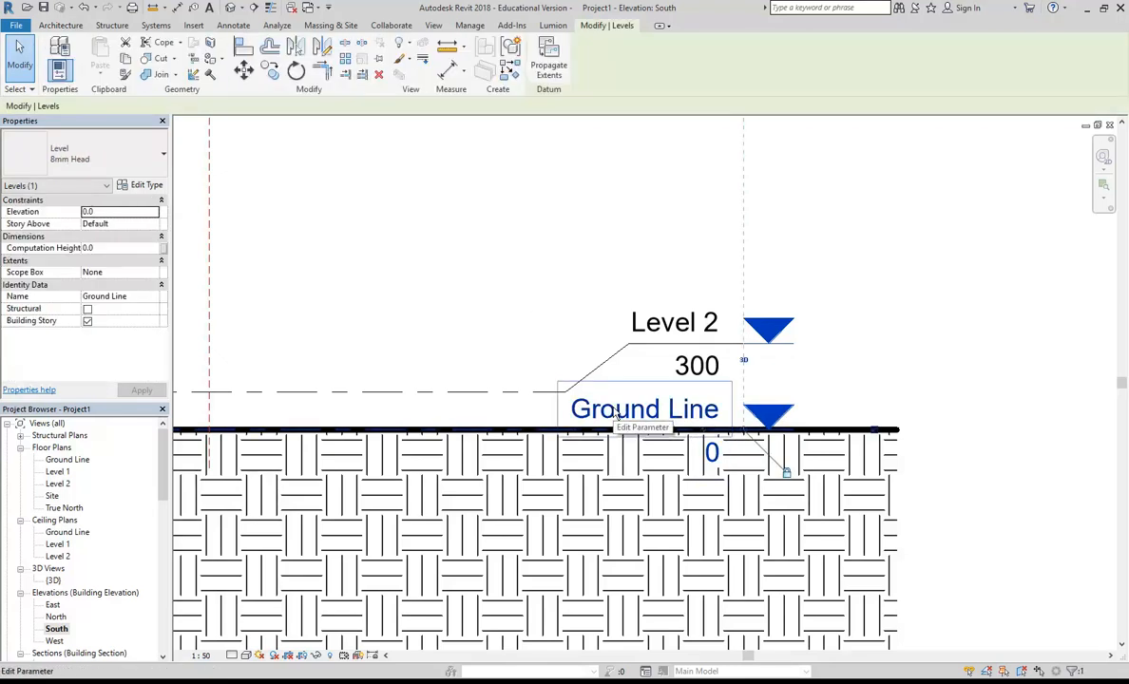
{"action": "left_click", "coordinate": [582, 290]}
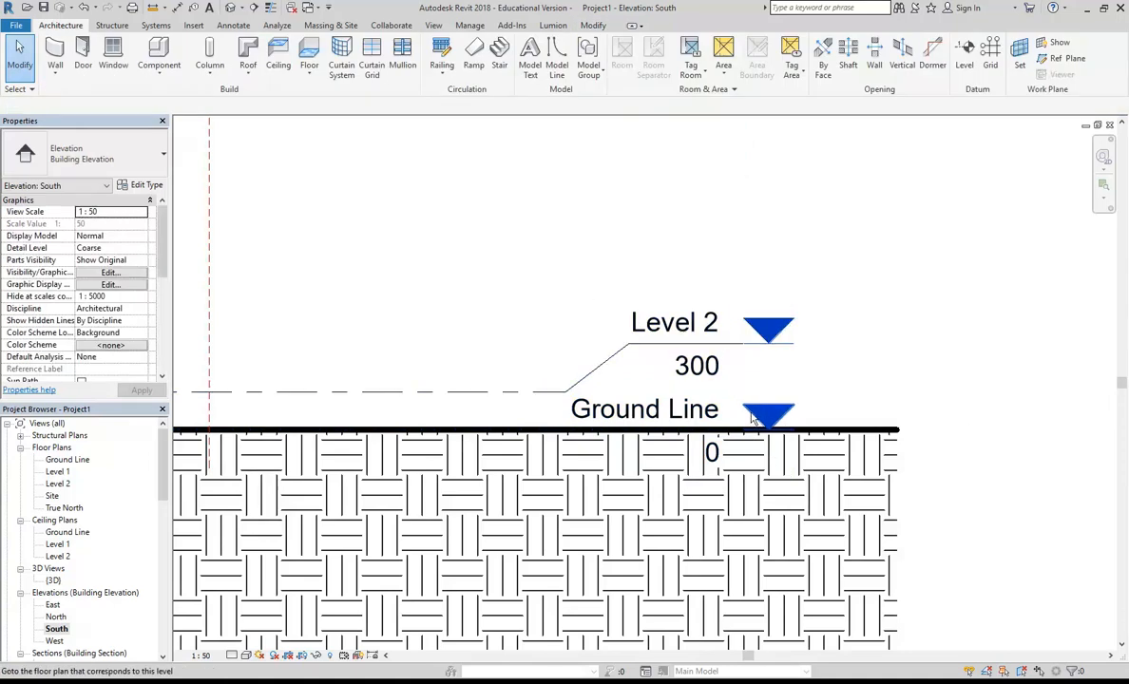
{"action": "left_click", "coordinate": [670, 421]}
{"action": "left_click", "coordinate": [503, 392]}
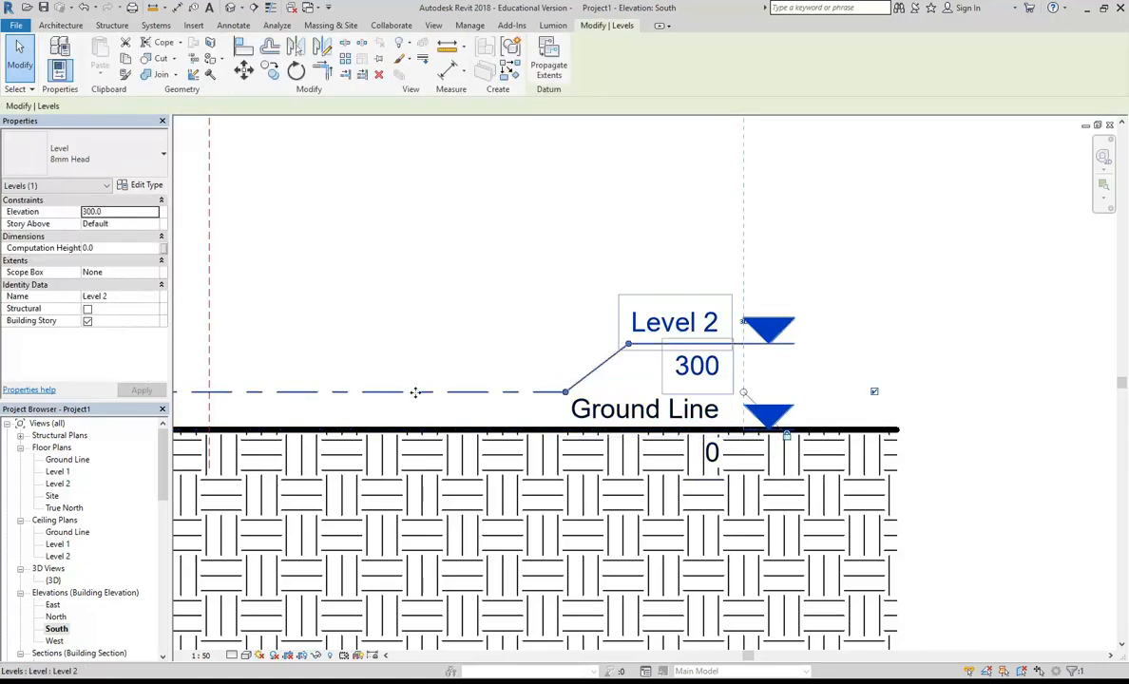
{"action": "left_click", "coordinate": [620, 410]}
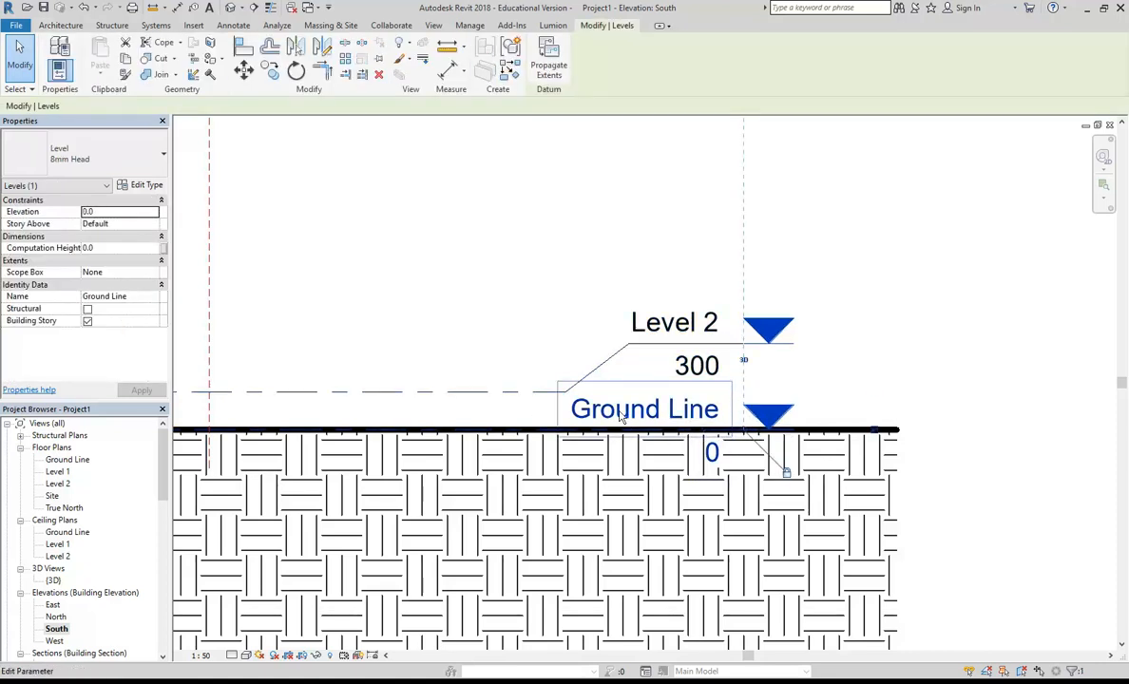
{"action": "left_click", "coordinate": [509, 353]}
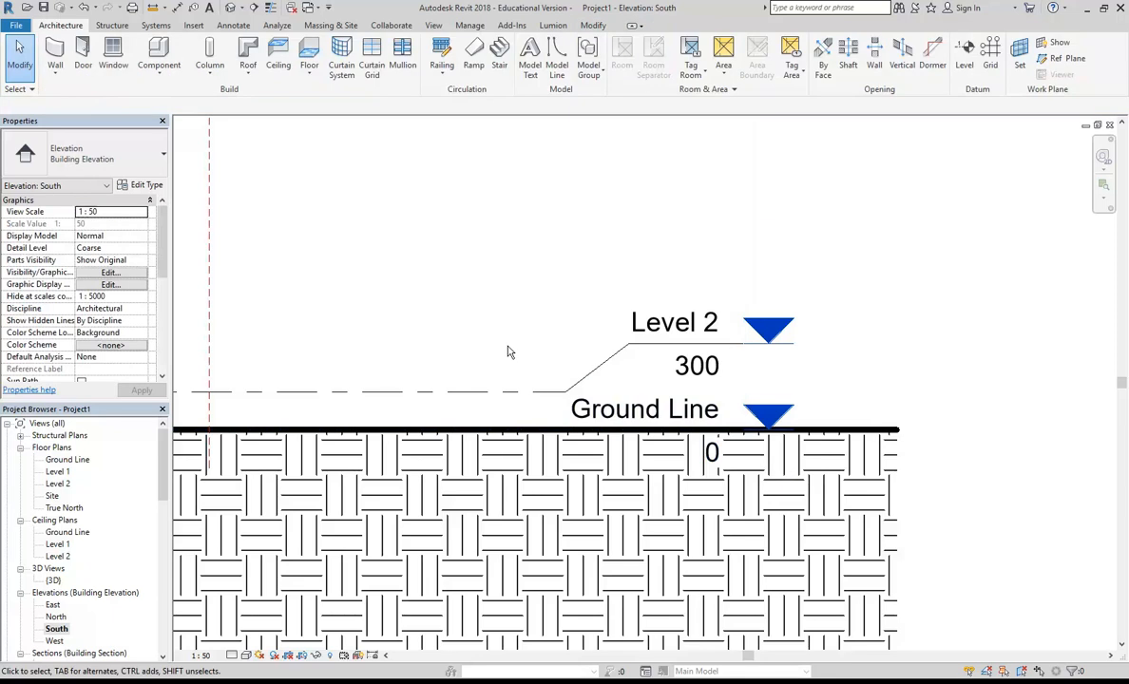
Step: Add an elbow to the Ground Line level and place its head below the topography surface, starting the bend farther from the label
{"action": "left_click", "coordinate": [625, 410]}
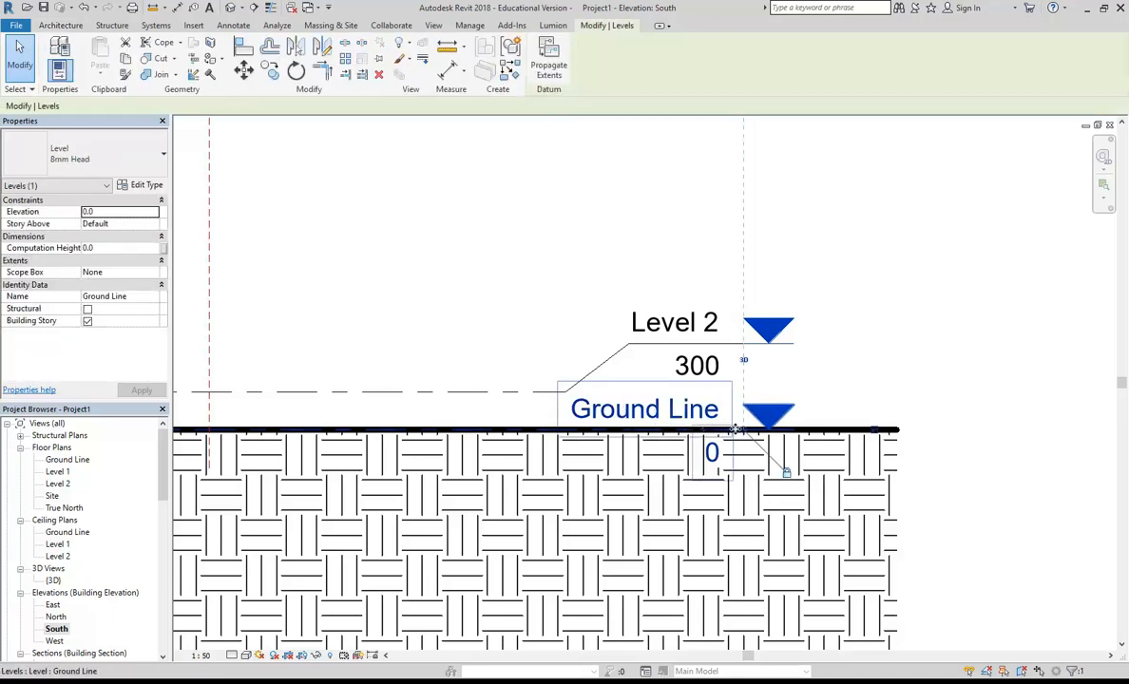
{"action": "scroll", "coordinate": [724, 429], "scroll_direction": "up", "scroll_amount": 5}
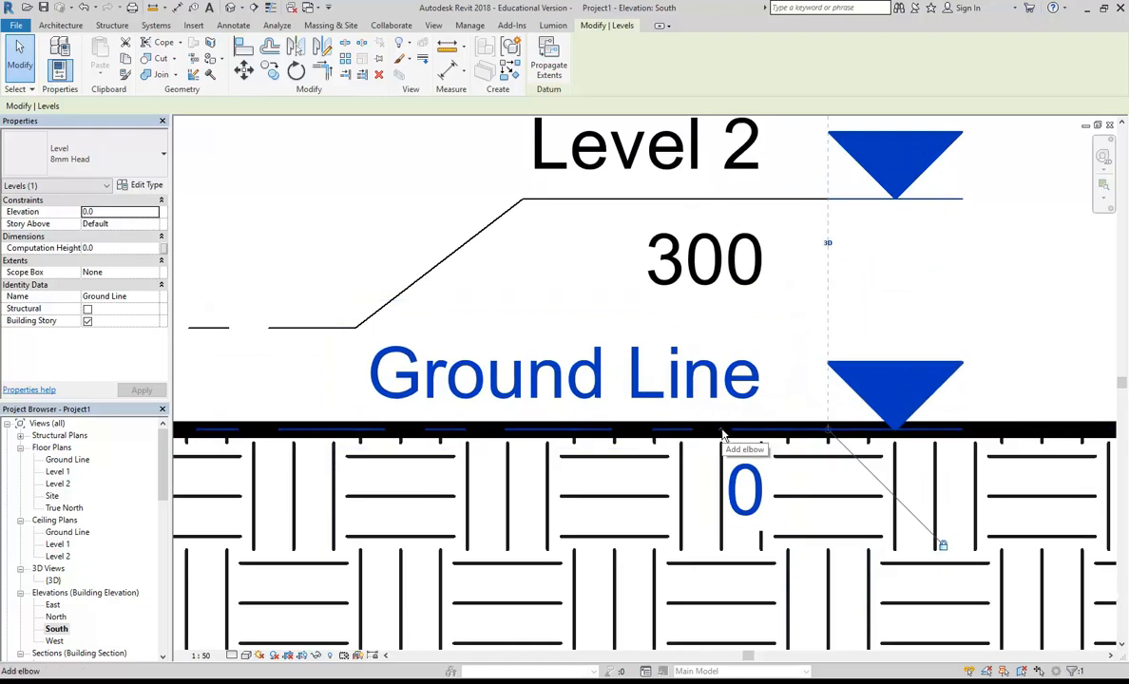
{"action": "left_click", "coordinate": [722, 435]}
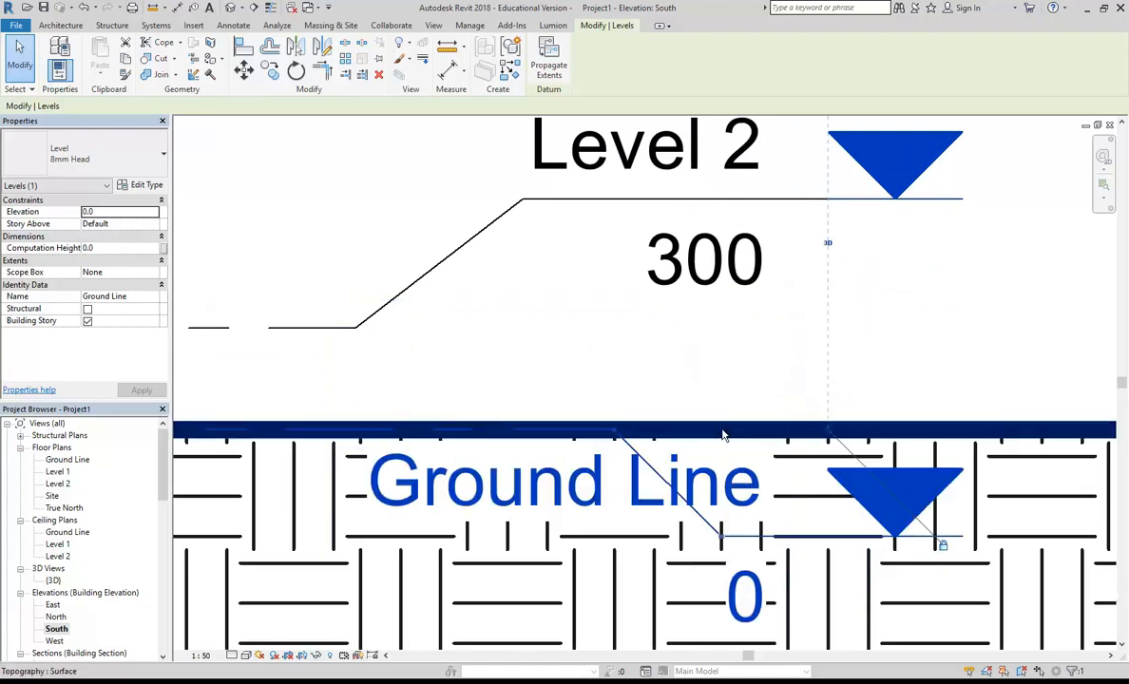
{"action": "scroll", "coordinate": [722, 432], "scroll_direction": "down", "scroll_amount": 3}
{"action": "left_click_drag", "start_coordinate": [665, 433], "coordinate": [537, 444]}
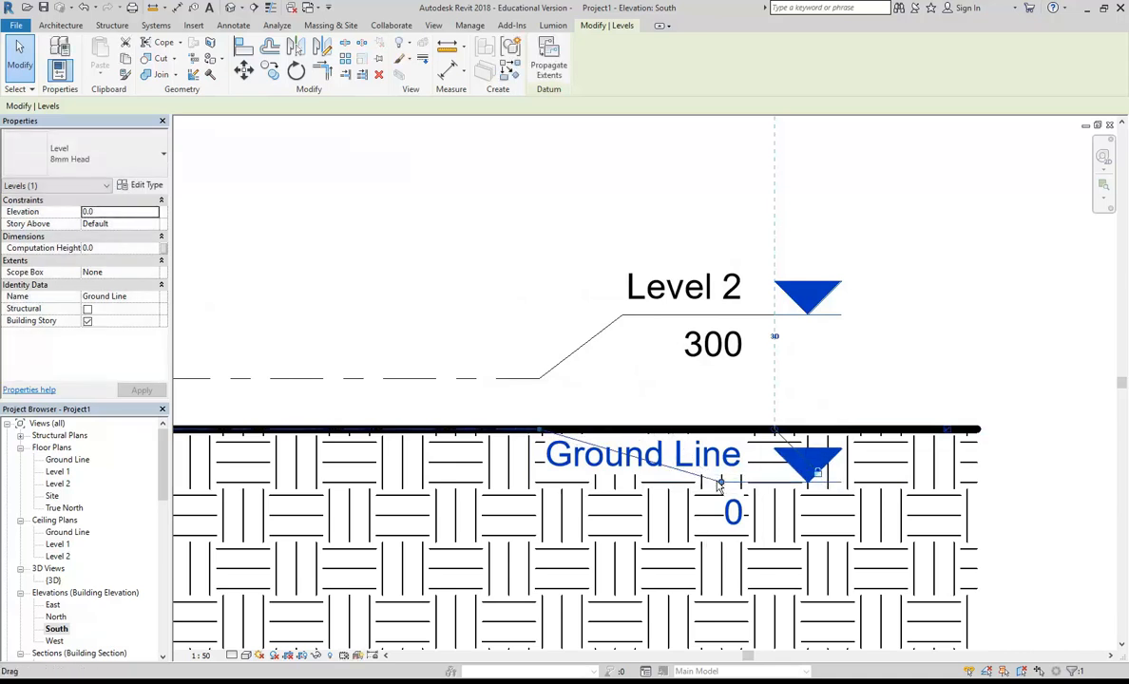
{"action": "left_click_drag", "start_coordinate": [588, 481], "coordinate": [623, 514]}
{"action": "middle_click_drag", "start_coordinate": [506, 496], "coordinate": [567, 493]}
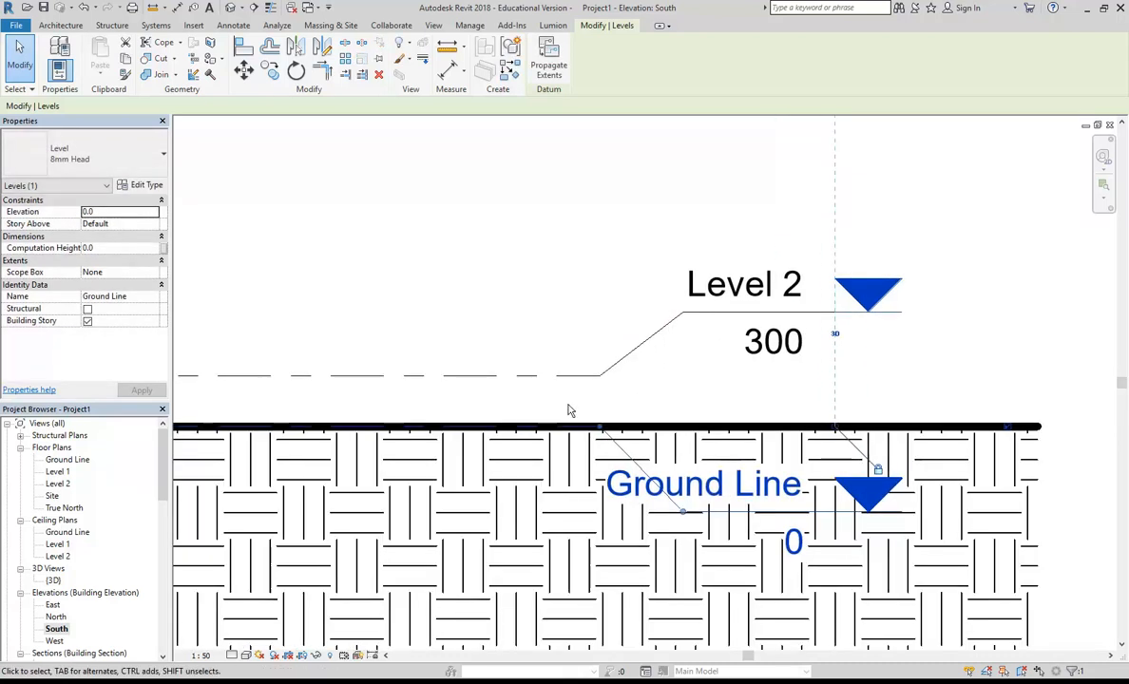
{"action": "left_click_drag", "start_coordinate": [601, 433], "coordinate": [599, 496]}
Step: Reshape the Level 2 elbow to start farther from its label, in line with the Ground Line bend, and lower its head slightly
{"action": "left_click", "coordinate": [550, 377]}
{"action": "left_click_drag", "start_coordinate": [598, 376], "coordinate": [531, 376]}
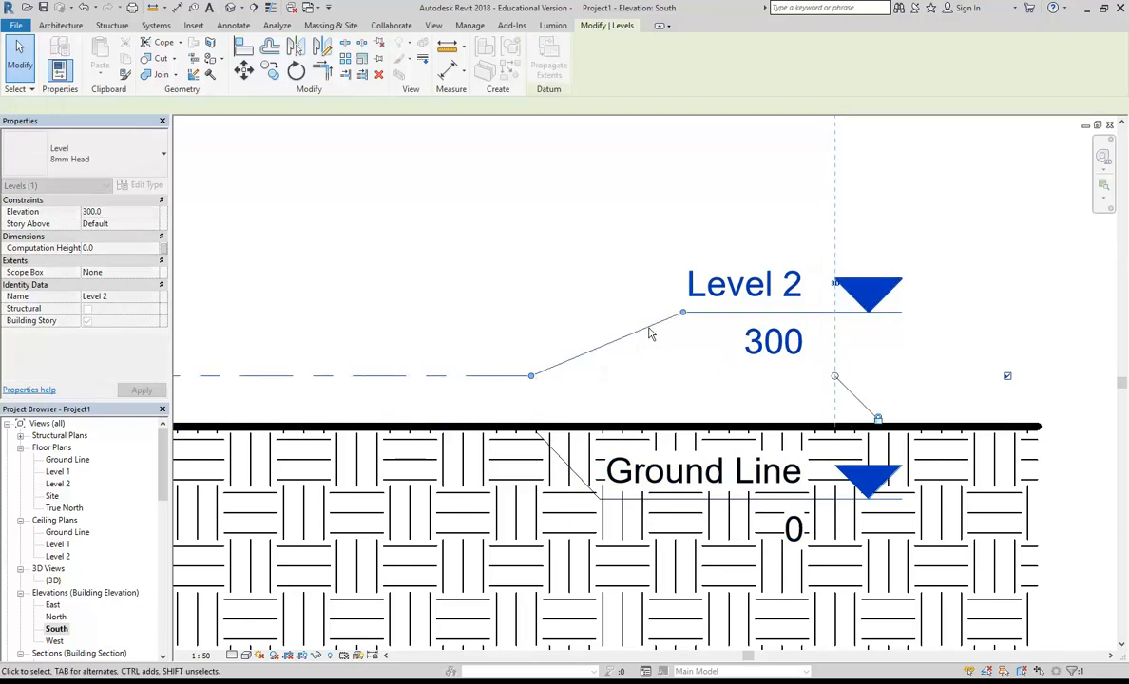
{"action": "left_click_drag", "start_coordinate": [648, 312], "coordinate": [602, 314]}
{"action": "left_click", "coordinate": [469, 293]}
{"action": "scroll", "coordinate": [471, 300], "scroll_direction": "down", "scroll_amount": 1}
{"action": "middle_click_drag", "start_coordinate": [471, 301], "coordinate": [480, 325]}
{"action": "left_click", "coordinate": [584, 351]}
{"action": "left_click_drag", "start_coordinate": [590, 336], "coordinate": [586, 374]}
{"action": "key", "text": "Escape"}
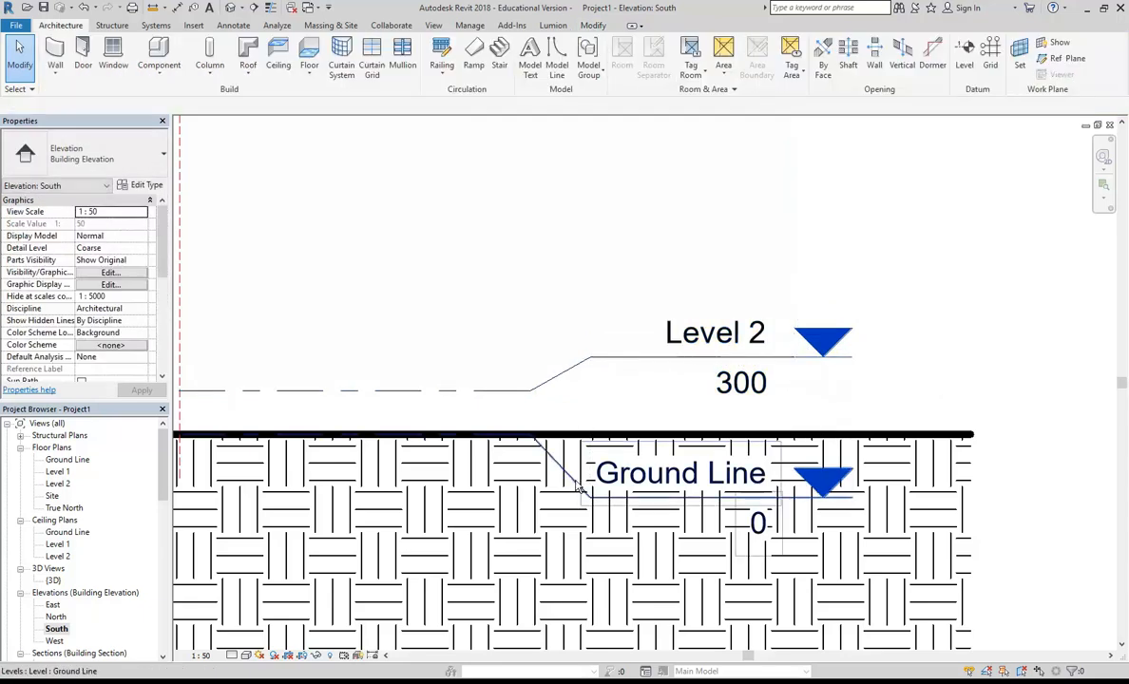
Step: Fine-tune the Ground Line head's position, keeping its elbow vertically aligned with the Level 2 elbow, and clear the selection
{"action": "left_click", "coordinate": [604, 482]}
{"action": "scroll", "coordinate": [604, 481], "scroll_direction": "up", "scroll_amount": 3}
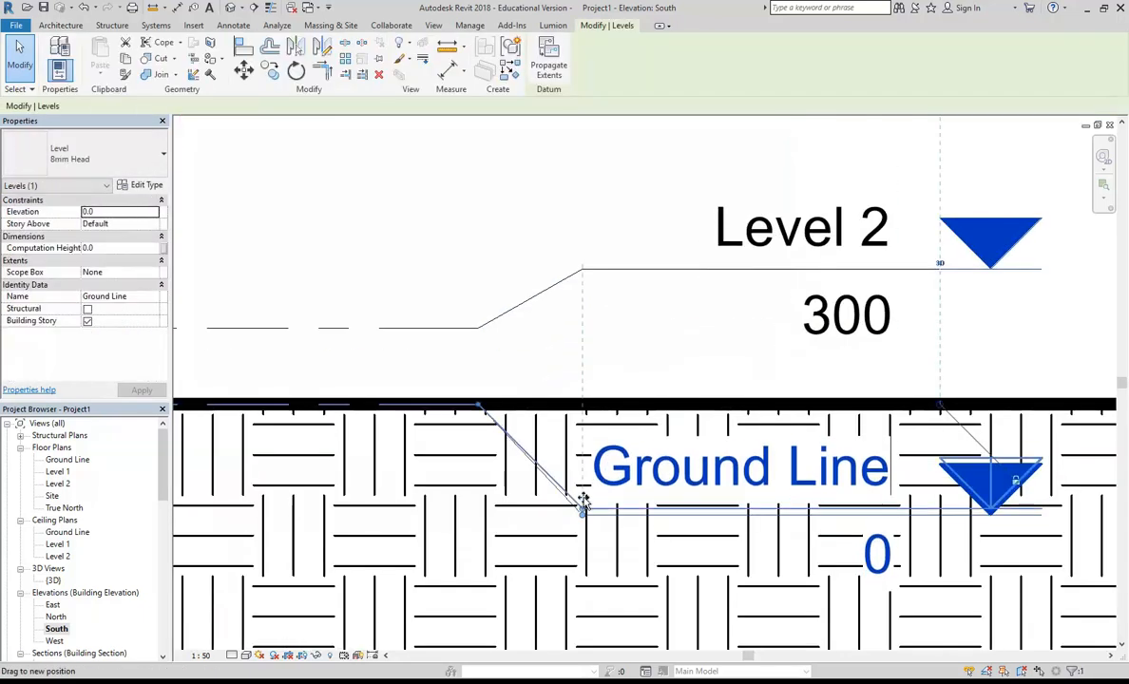
{"action": "key", "text": "Escape"}
{"action": "scroll", "coordinate": [483, 408], "scroll_direction": "down", "scroll_amount": 3}
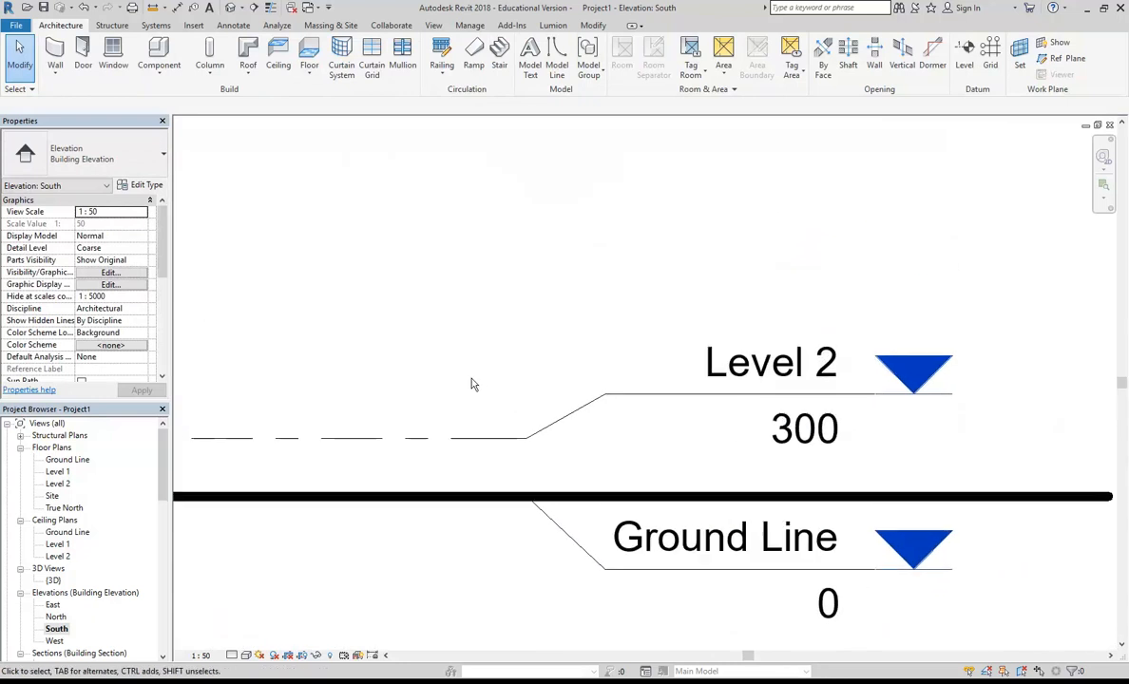
{"action": "middle_click_drag", "start_coordinate": [626, 388], "coordinate": [495, 353]}
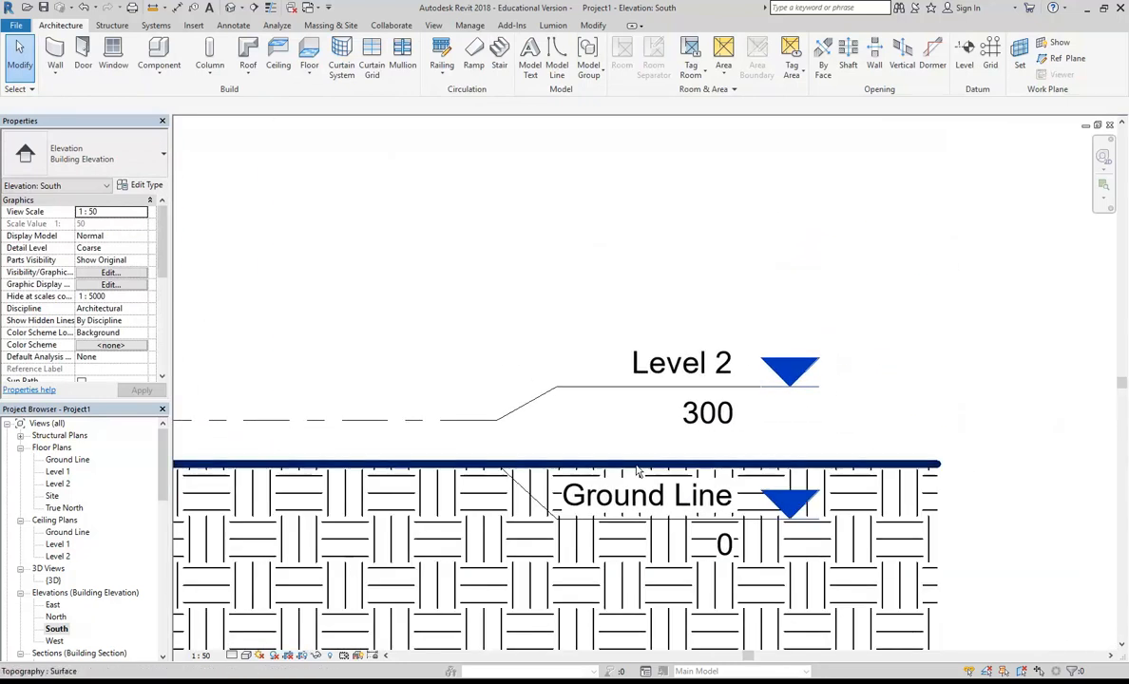
Step: Rename Level 2 as Lower Floor, rename its corresponding views too, and clear the selection
{"action": "left_click", "coordinate": [652, 376]}
{"action": "left_click", "coordinate": [652, 376]}
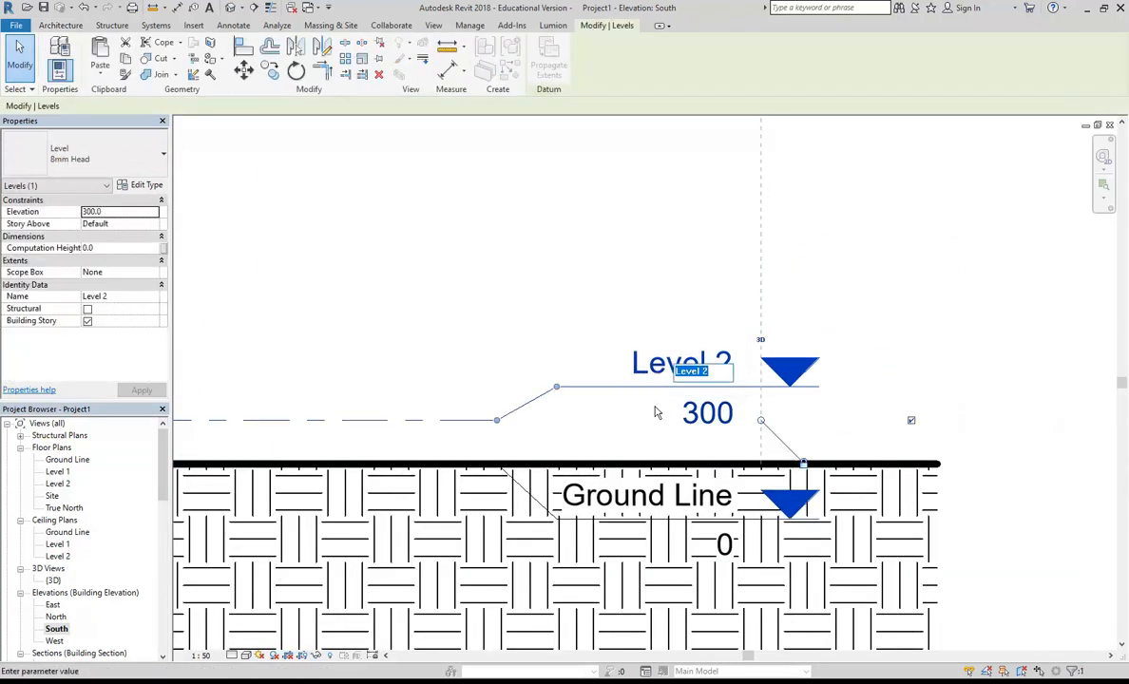
{"action": "type", "text": "Lower Floor"}
{"action": "key", "text": "Return"}
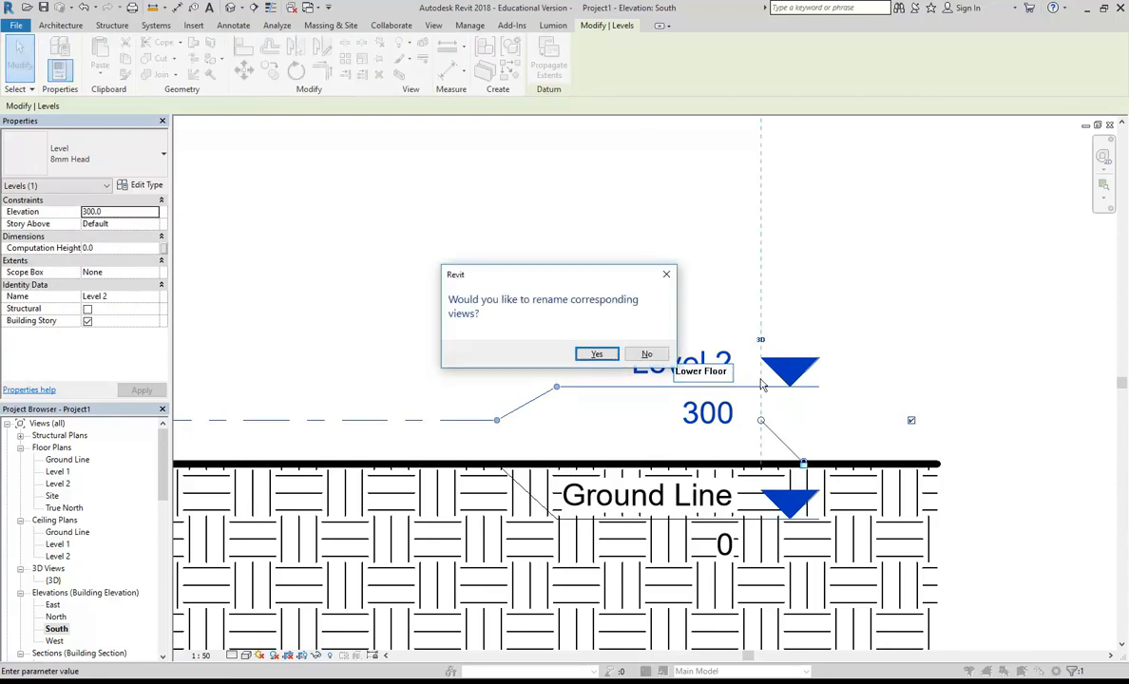
{"action": "left_click", "coordinate": [597, 352]}
{"action": "left_click", "coordinate": [564, 291]}
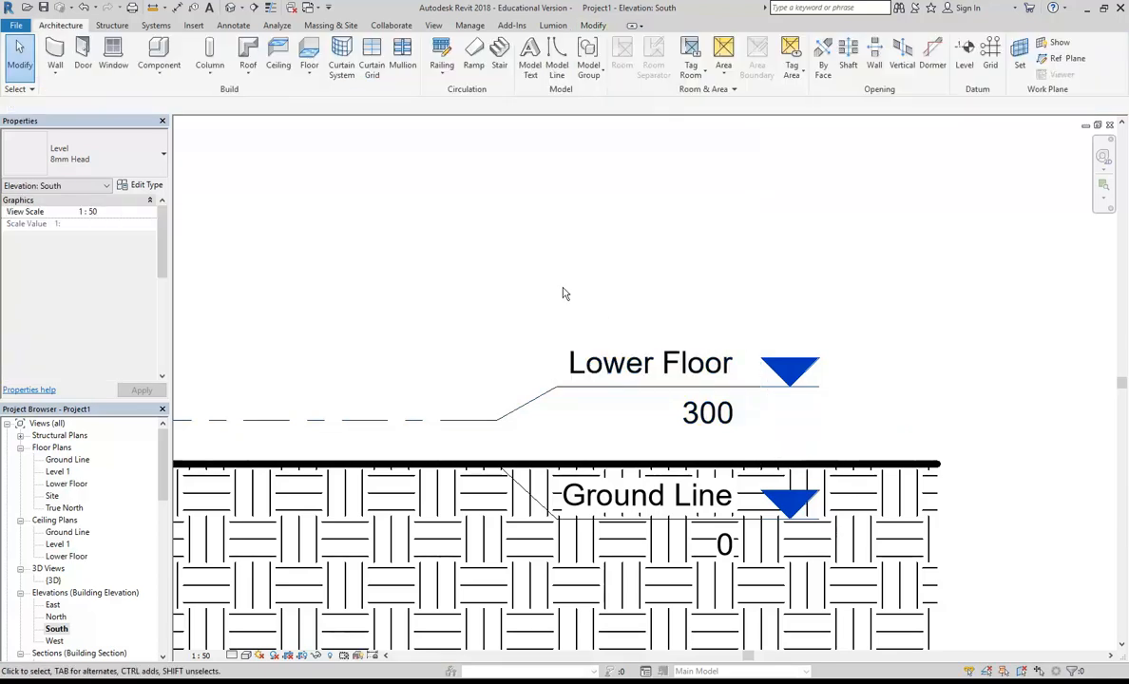
Step: Set the elevation of Level 1 to 2800
{"action": "scroll", "coordinate": [545, 304], "scroll_direction": "down", "scroll_amount": 3}
{"action": "middle_click_drag", "start_coordinate": [571, 314], "coordinate": [636, 411]}
{"action": "scroll", "coordinate": [525, 377], "scroll_direction": "down", "scroll_amount": 1}
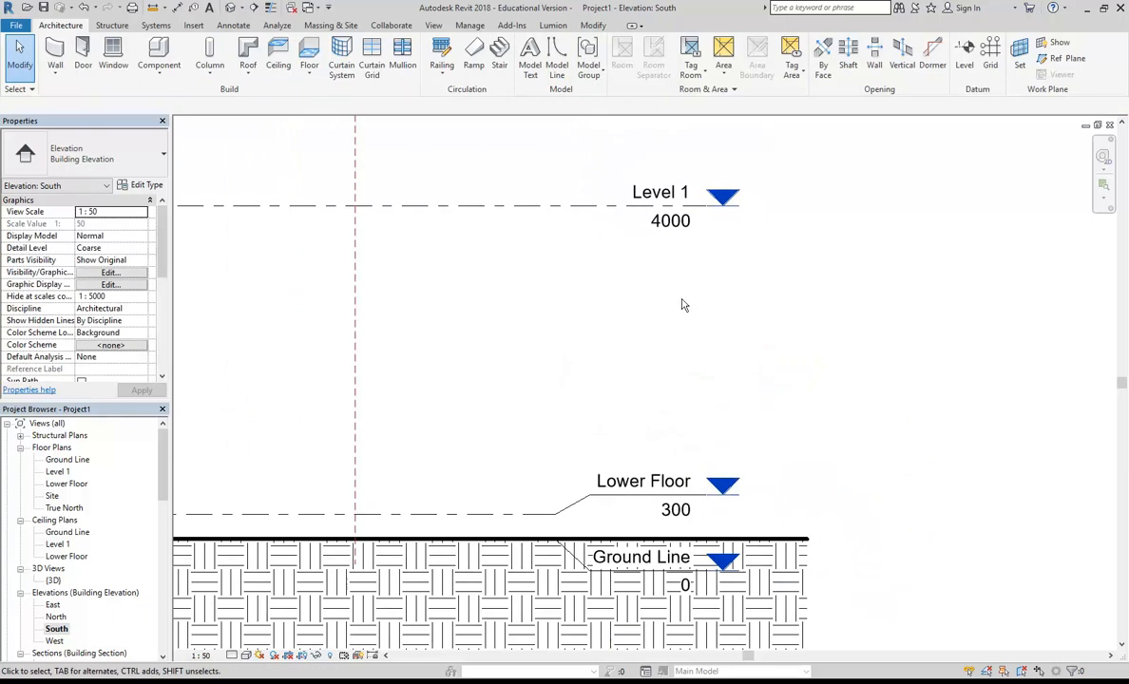
{"action": "scroll", "coordinate": [680, 307], "scroll_direction": "down", "scroll_amount": 2}
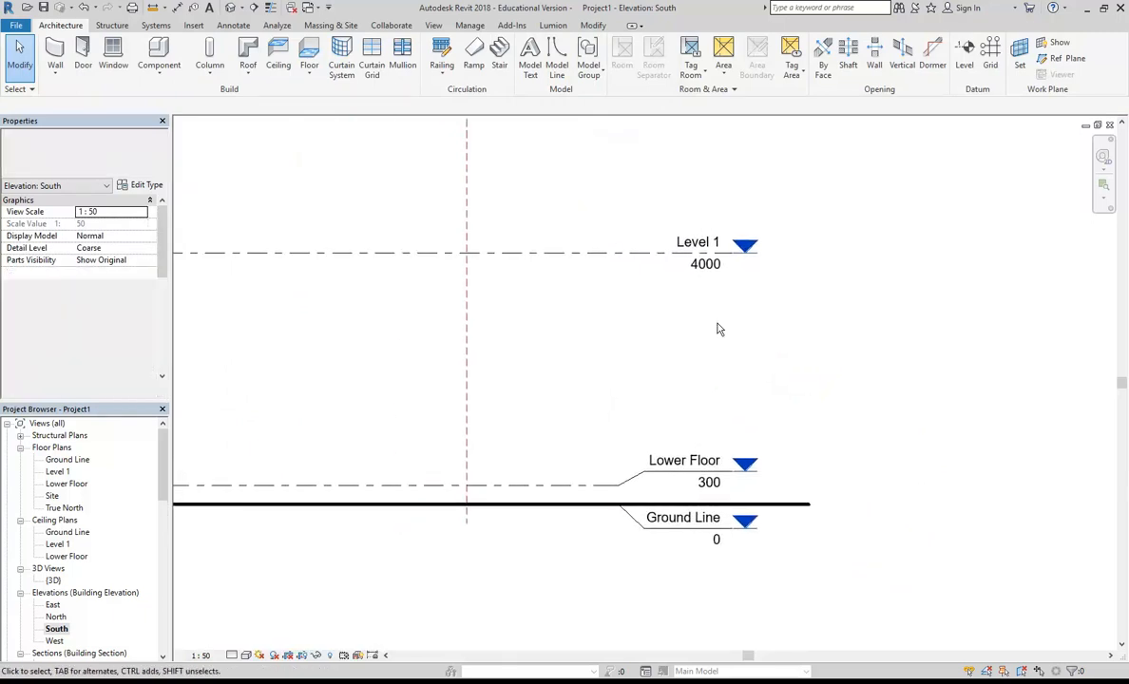
{"action": "left_click", "coordinate": [656, 252]}
{"action": "middle_click_drag", "start_coordinate": [600, 333], "coordinate": [610, 343]}
{"action": "scroll", "coordinate": [612, 343], "scroll_direction": "up", "scroll_amount": 1}
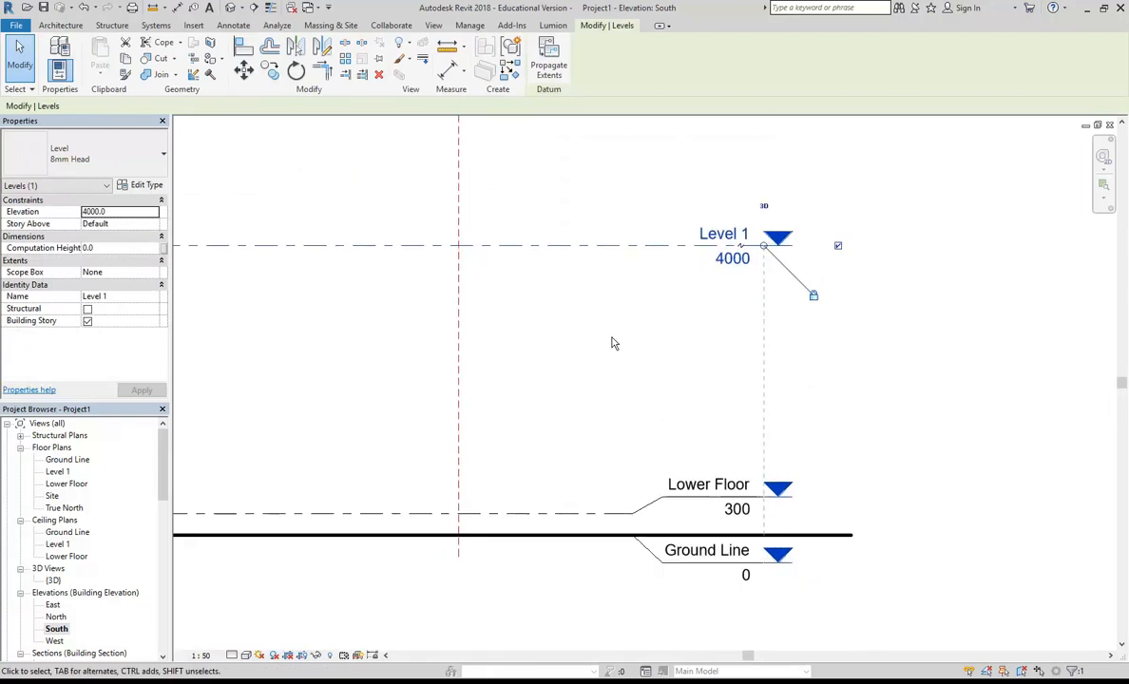
{"action": "left_click", "coordinate": [733, 260]}
{"action": "type", "text": "2"}
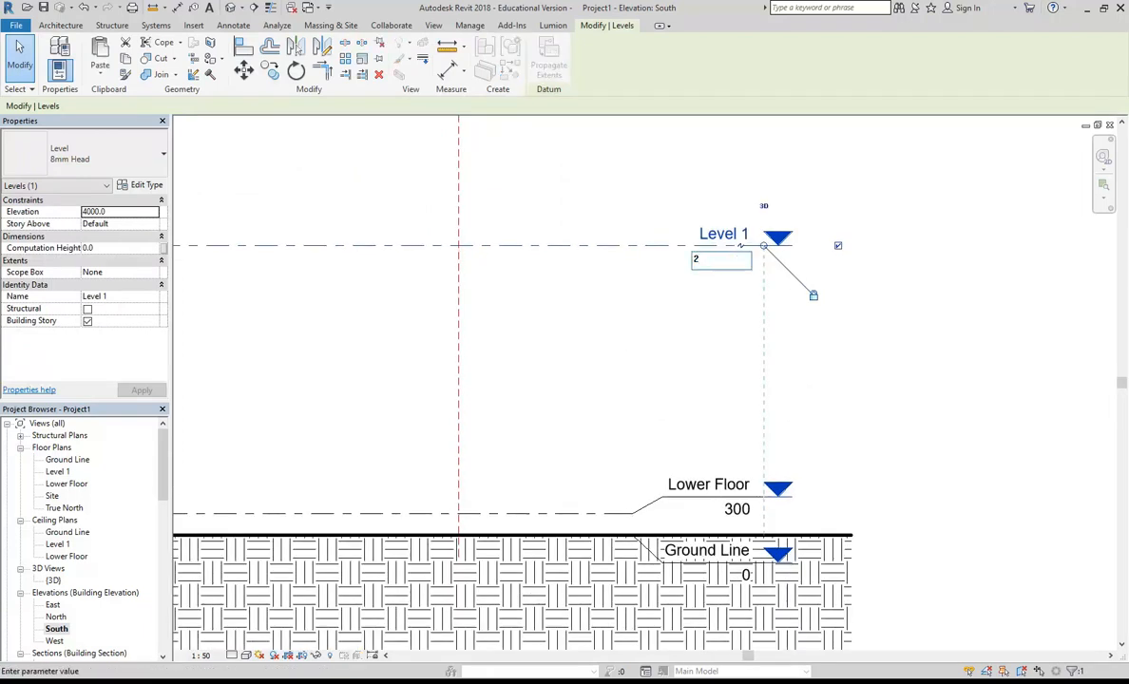
{"action": "type", "text": "800"}
{"action": "key", "text": "Return"}
Step: Rename Level 1 as Upper Floor along with its corresponding views, and clear the selection
{"action": "left_click", "coordinate": [708, 321]}
{"action": "type", "text": "Upper Fl"}
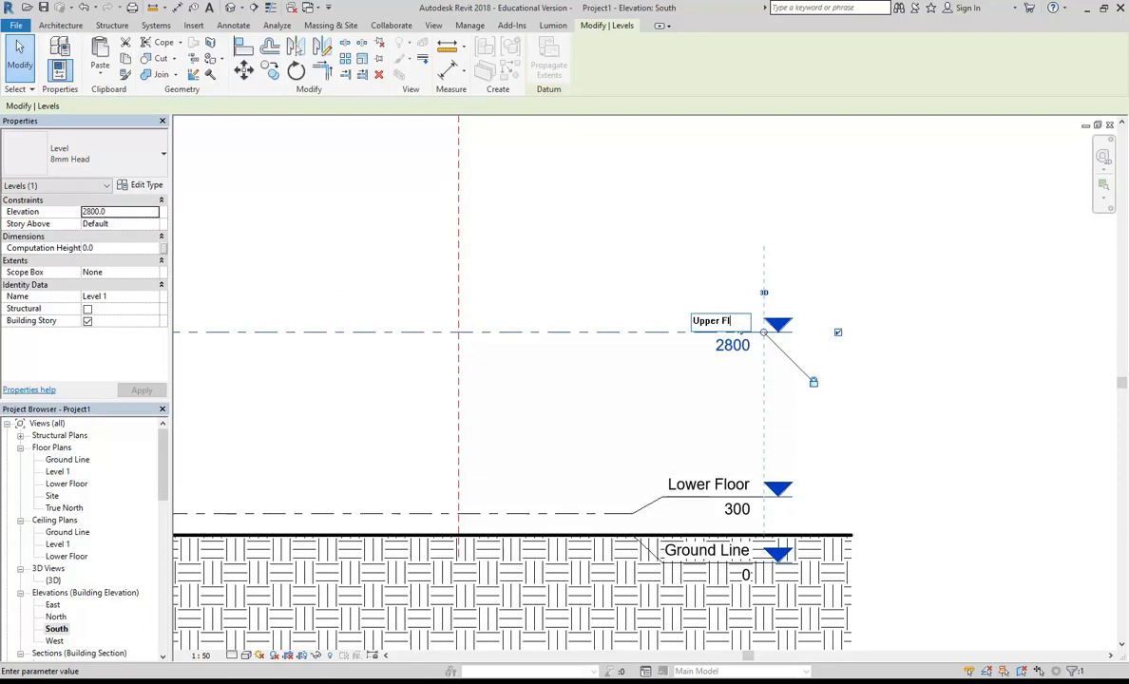
{"action": "type", "text": "oor"}
{"action": "key", "text": "Return"}
{"action": "left_click", "coordinate": [596, 354]}
{"action": "scroll", "coordinate": [625, 322], "scroll_direction": "down", "scroll_amount": 3}
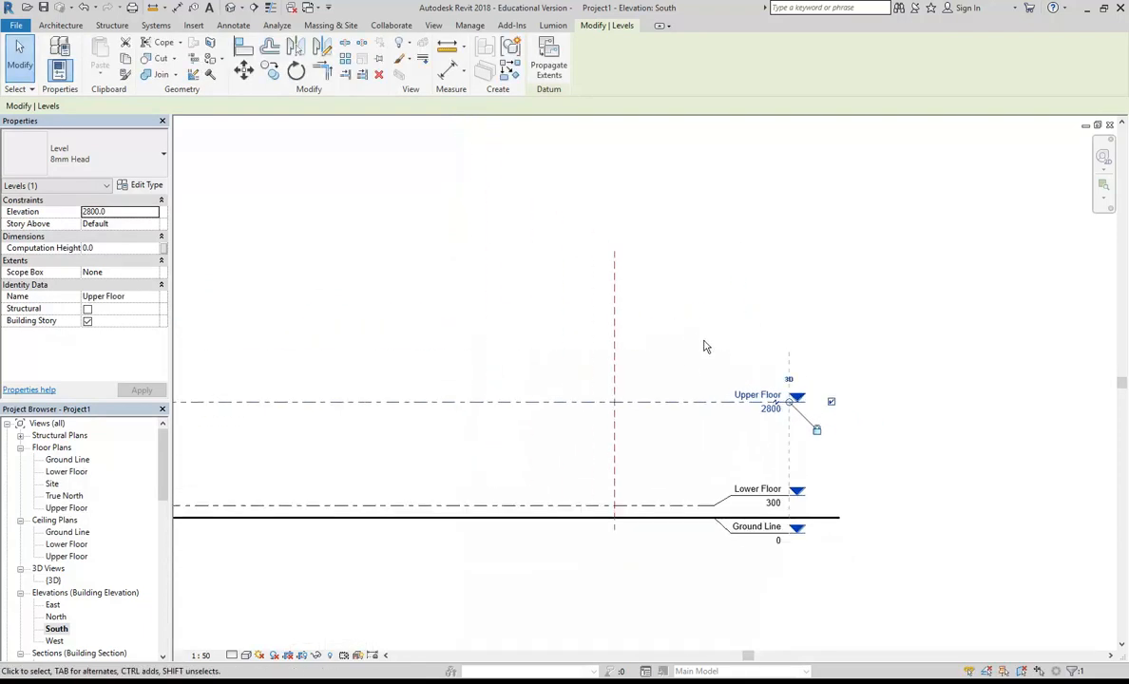
{"action": "left_click", "coordinate": [689, 337]}
Step: Draw a new level 2500 above Upper Floor, at elevation 5300, with both ends aligned to the existing levels
{"action": "scroll", "coordinate": [561, 319], "scroll_direction": "down", "scroll_amount": 2}
{"action": "middle_click_drag", "start_coordinate": [571, 321], "coordinate": [718, 310]}
{"action": "scroll", "coordinate": [560, 300], "scroll_direction": "down", "scroll_amount": 1}
{"action": "middle_click_drag", "start_coordinate": [561, 300], "coordinate": [776, 342]}
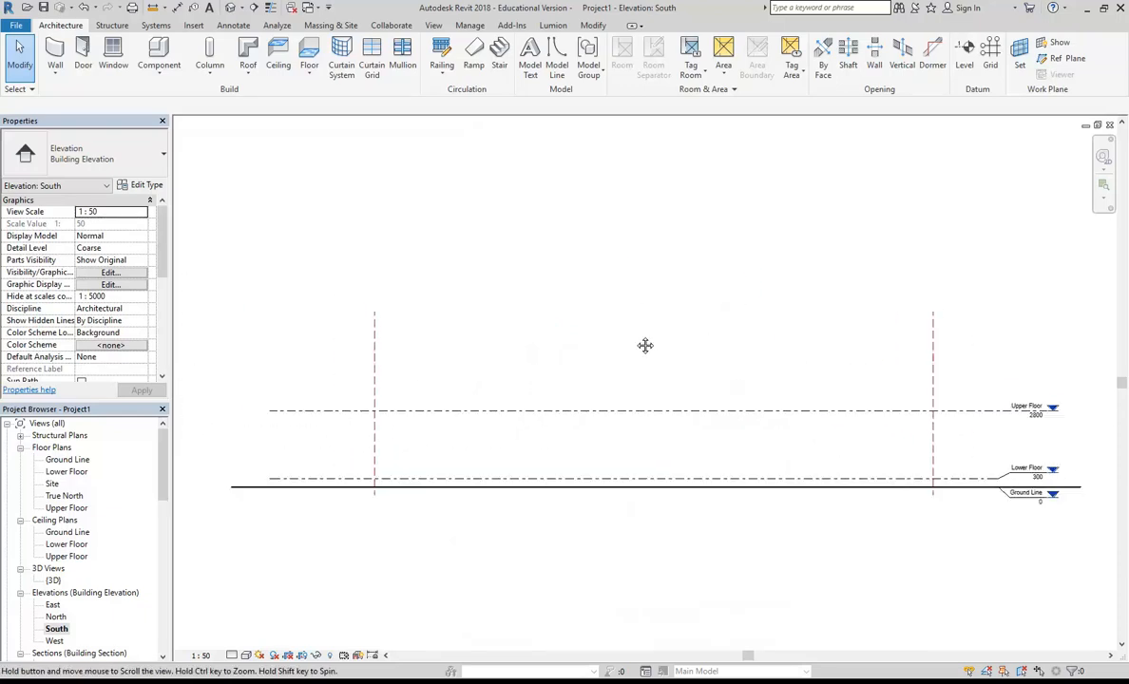
{"action": "middle_click_drag", "start_coordinate": [642, 339], "coordinate": [626, 343]}
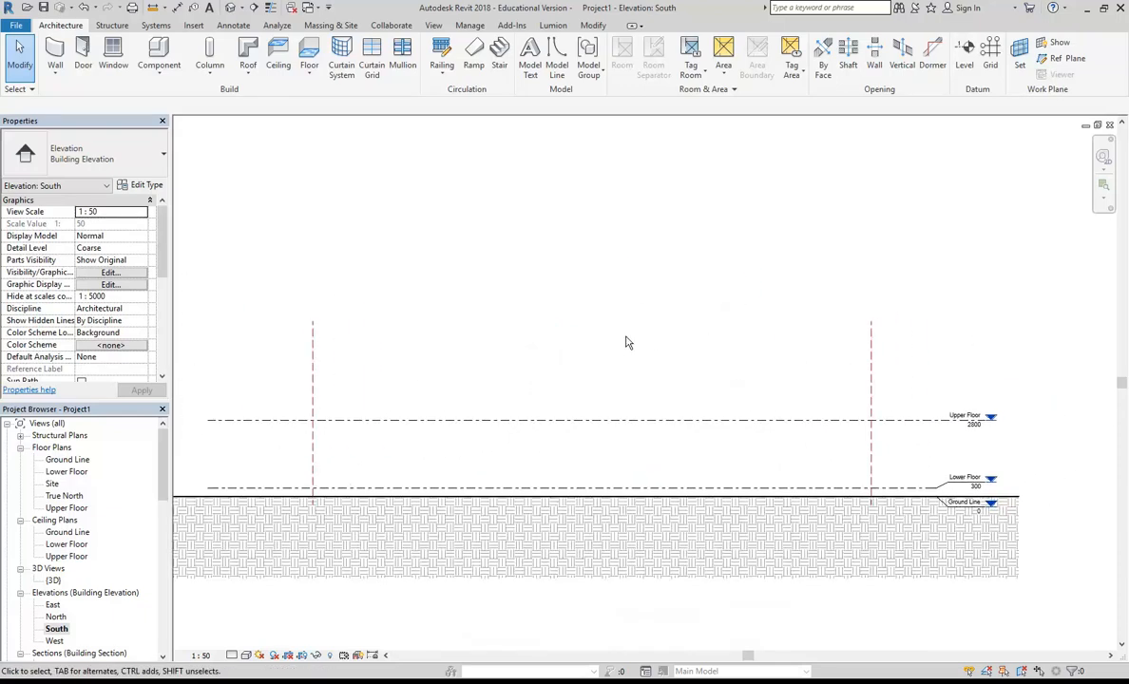
{"action": "left_click", "coordinate": [963, 69]}
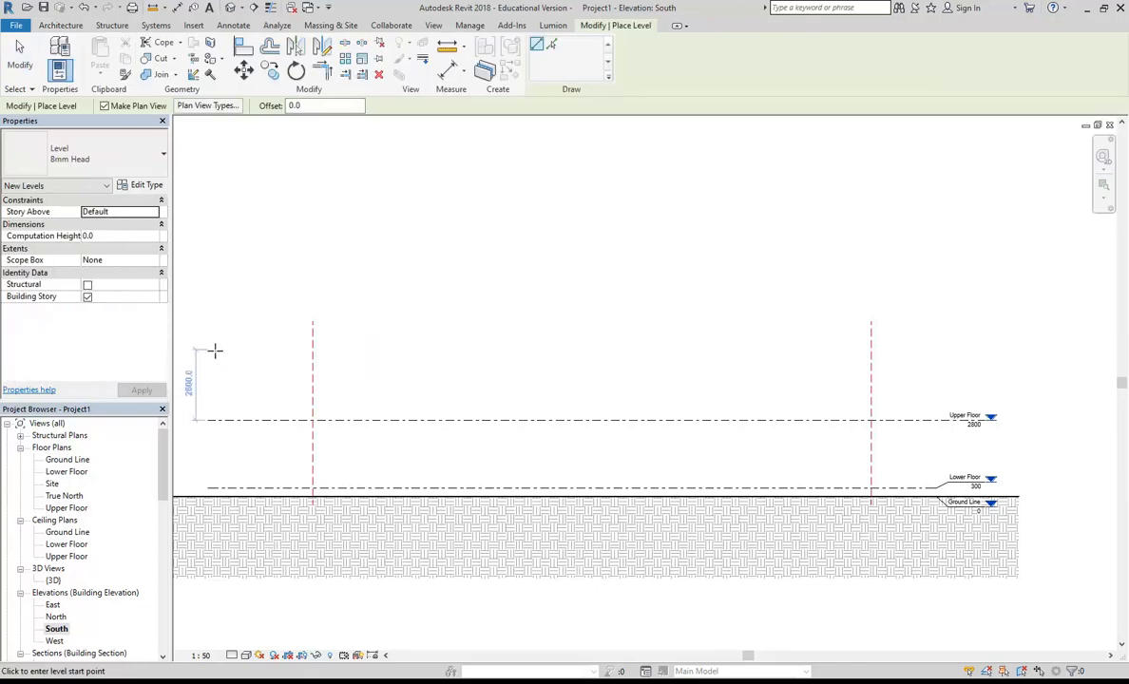
{"action": "left_click", "coordinate": [210, 352]}
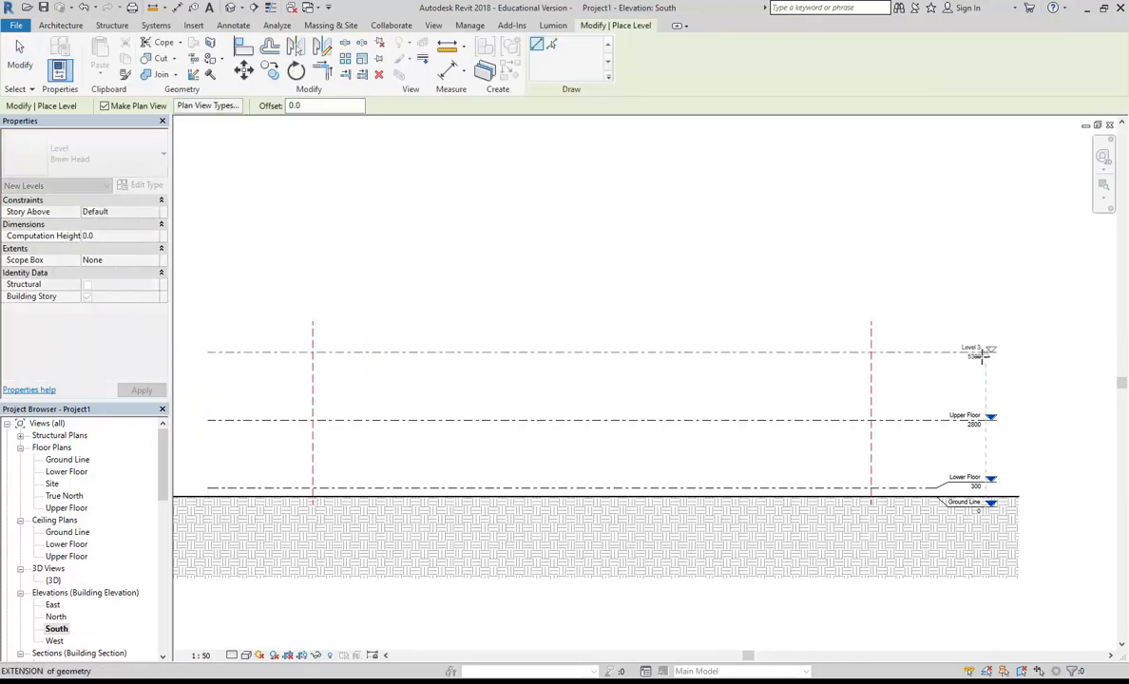
{"action": "left_click", "coordinate": [985, 351]}
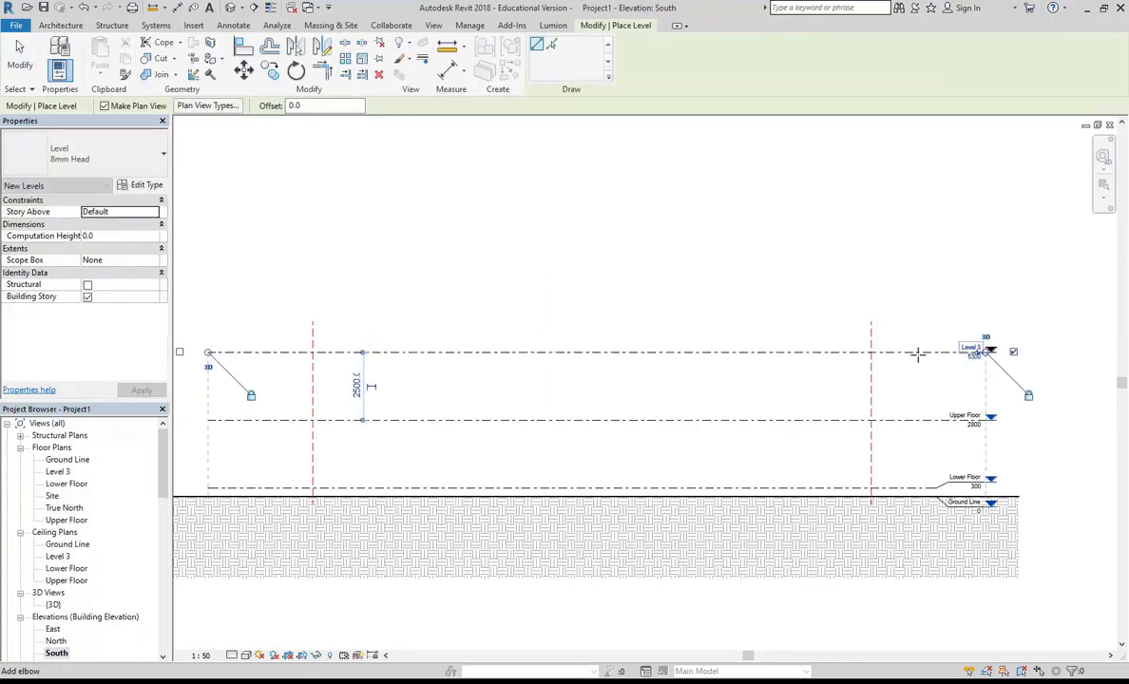
Step: Draw another level 900 above the 5300 level, at elevation 6200, aligned with the other level ends, and finish placing levels
{"action": "left_click", "coordinate": [210, 327]}
{"action": "left_click", "coordinate": [985, 327]}
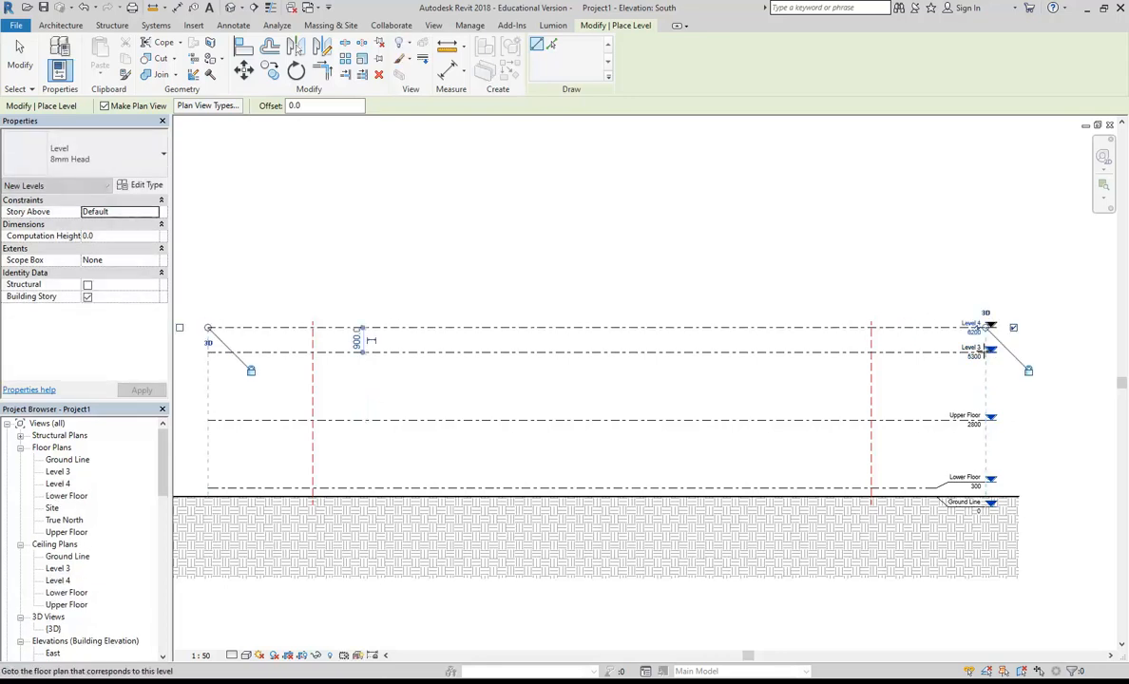
{"action": "key", "text": "Escape"}
{"action": "key", "text": "Escape"}
Step: Rename Level 3 as Upper Ceiling together with its corresponding views, and clear the selection
{"action": "scroll", "coordinate": [856, 389], "scroll_direction": "up", "scroll_amount": 5}
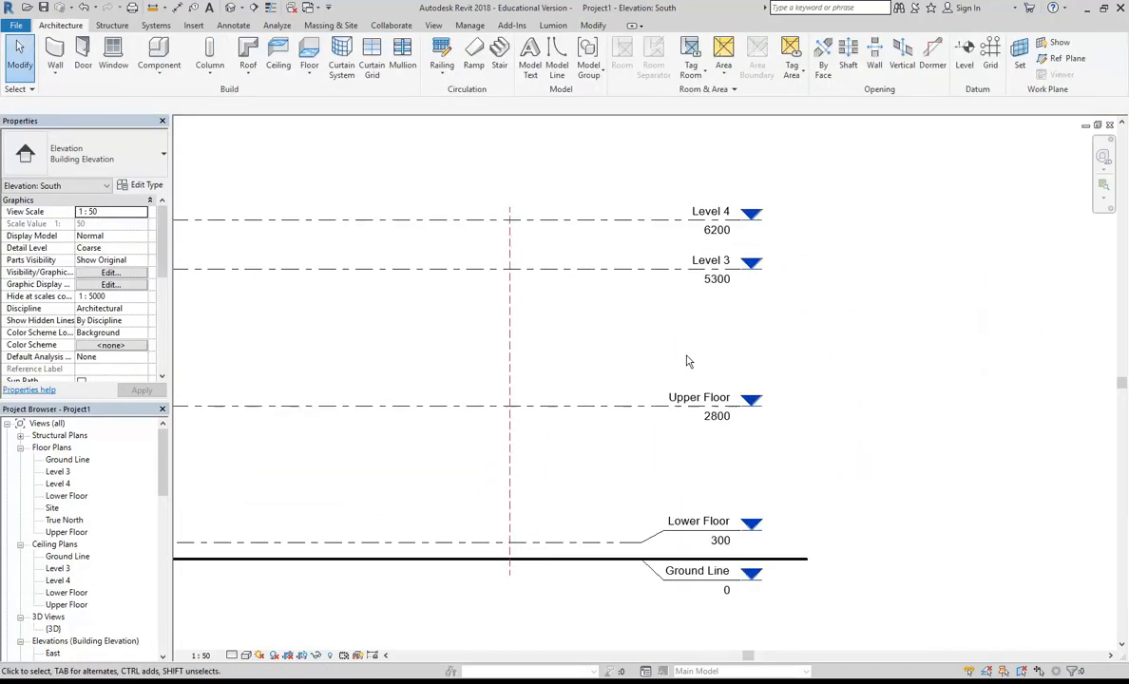
{"action": "scroll", "coordinate": [676, 372], "scroll_direction": "up", "scroll_amount": 2}
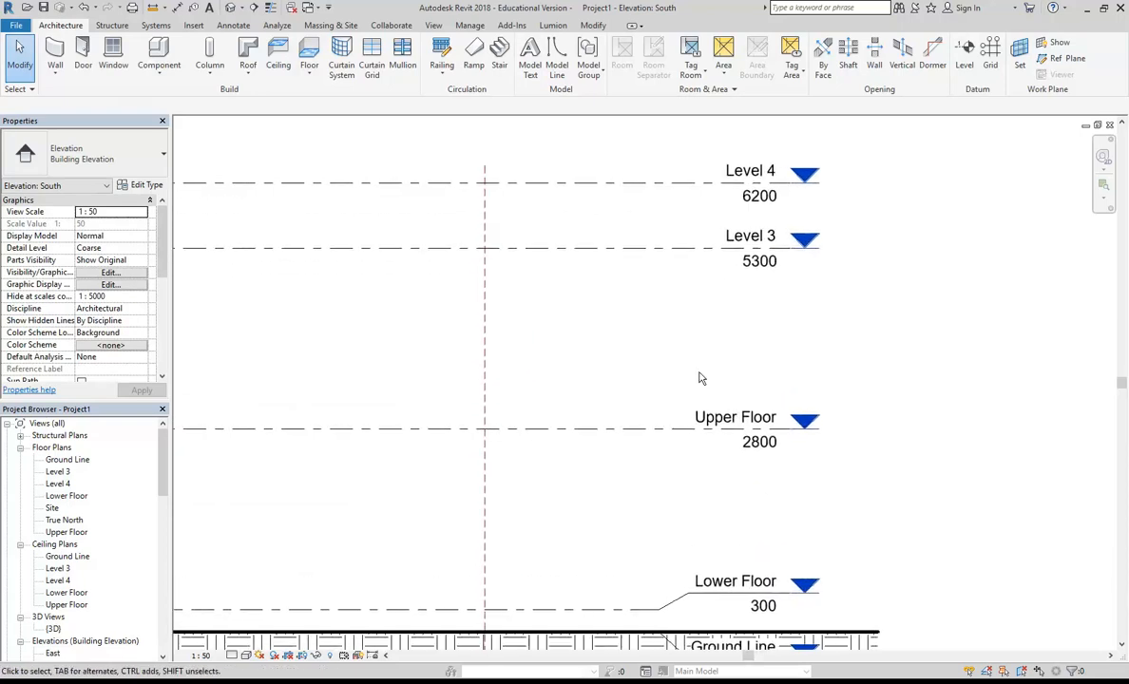
{"action": "scroll", "coordinate": [699, 378], "scroll_direction": "down", "scroll_amount": 1}
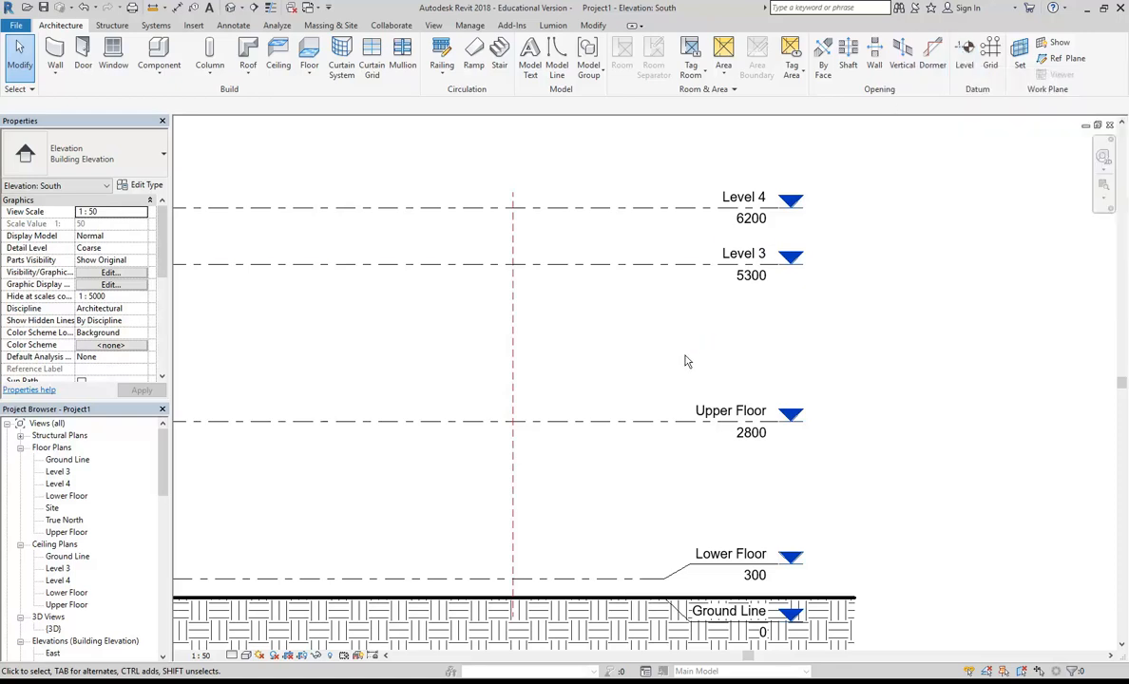
{"action": "left_click", "coordinate": [727, 254]}
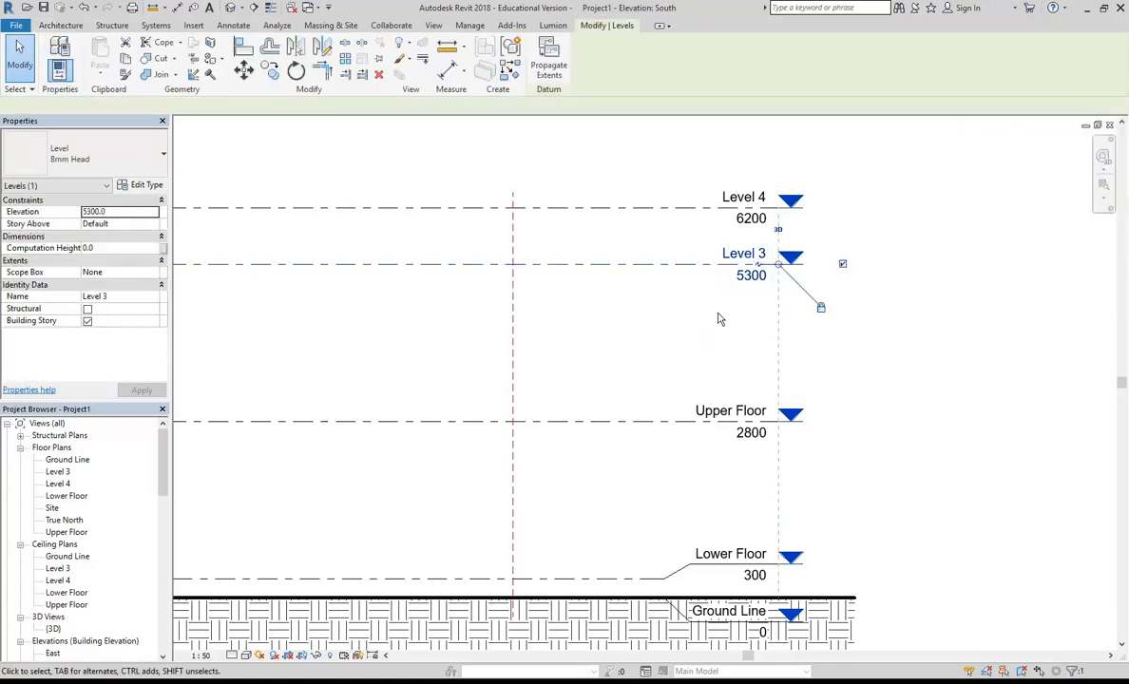
{"action": "left_click", "coordinate": [727, 254]}
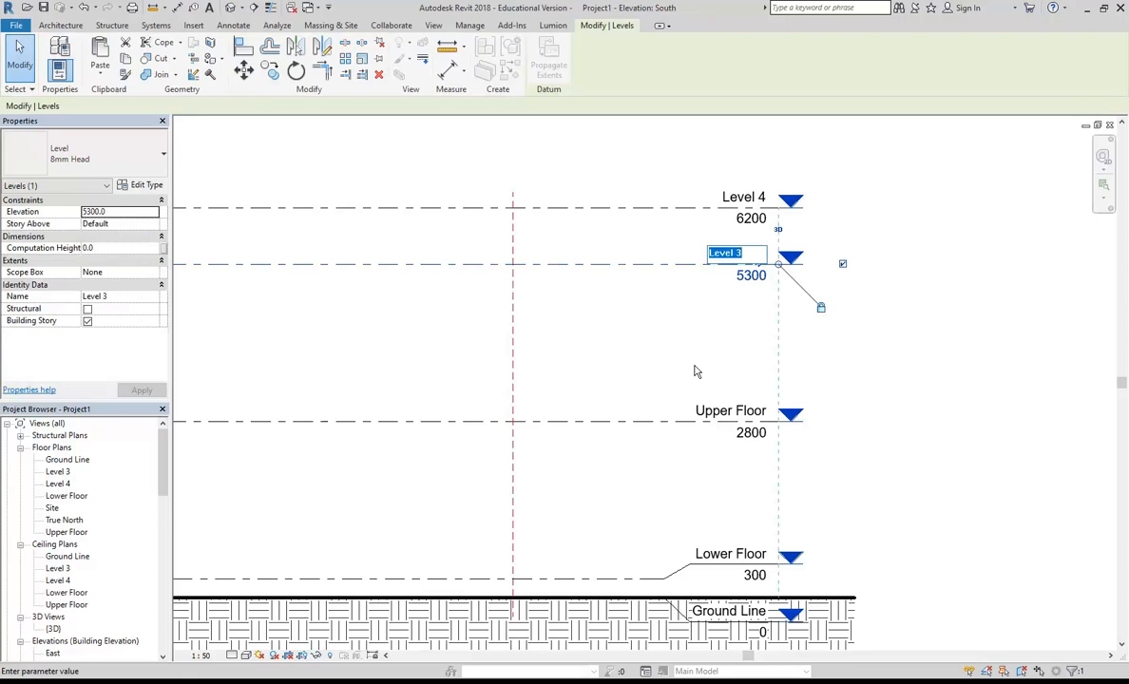
{"action": "type", "text": "Upper"}
{"action": "type", "text": "Ceiling"}
{"action": "key", "text": "Return"}
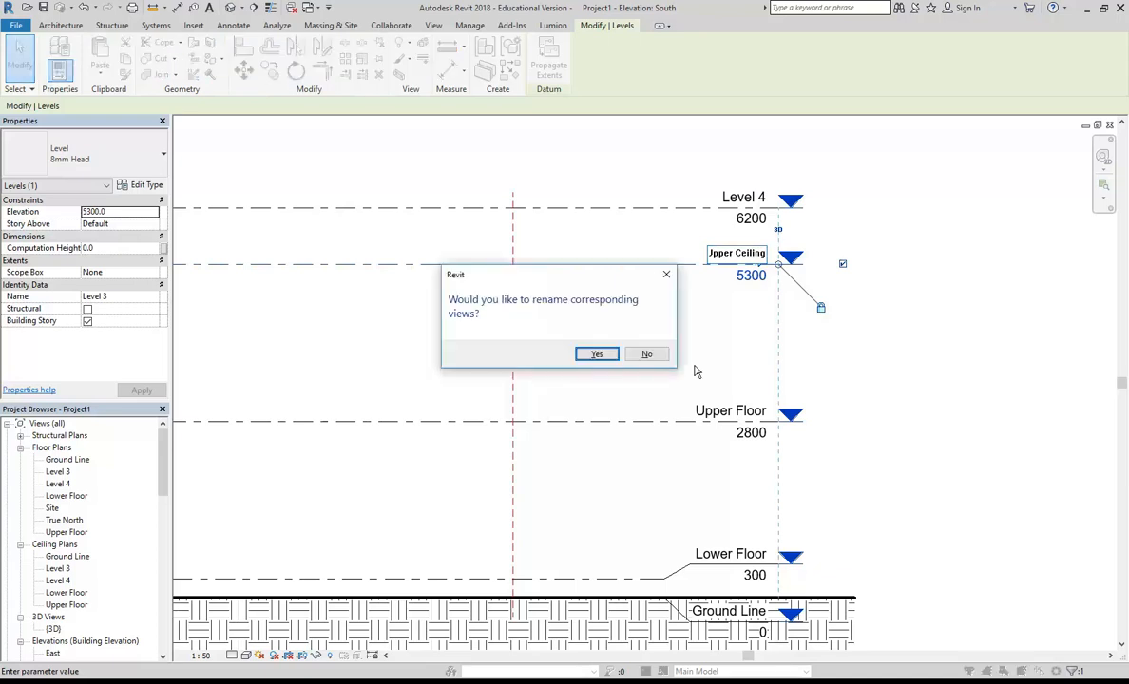
{"action": "left_click", "coordinate": [596, 354]}
{"action": "left_click", "coordinate": [665, 334]}
Step: Rename Level 4 as Parapet and apply the new name to its corresponding views
{"action": "middle_click_drag", "start_coordinate": [648, 330], "coordinate": [590, 358]}
{"action": "scroll", "coordinate": [590, 358], "scroll_direction": "up", "scroll_amount": 1}
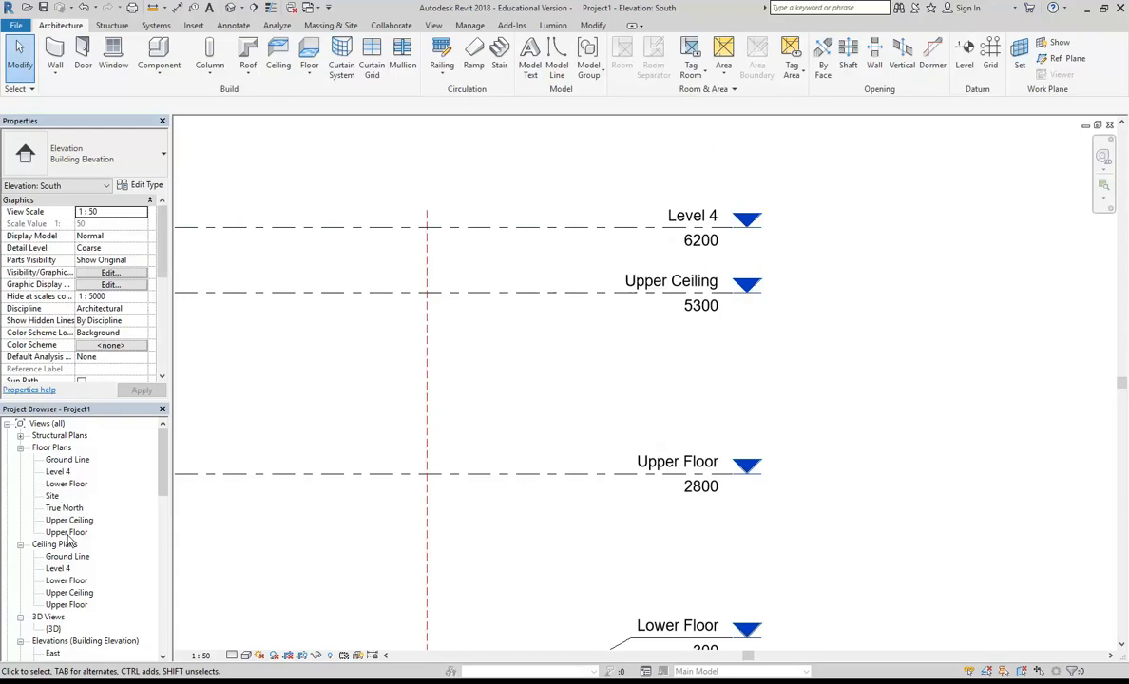
{"action": "left_click", "coordinate": [686, 219]}
{"action": "left_click", "coordinate": [686, 217]}
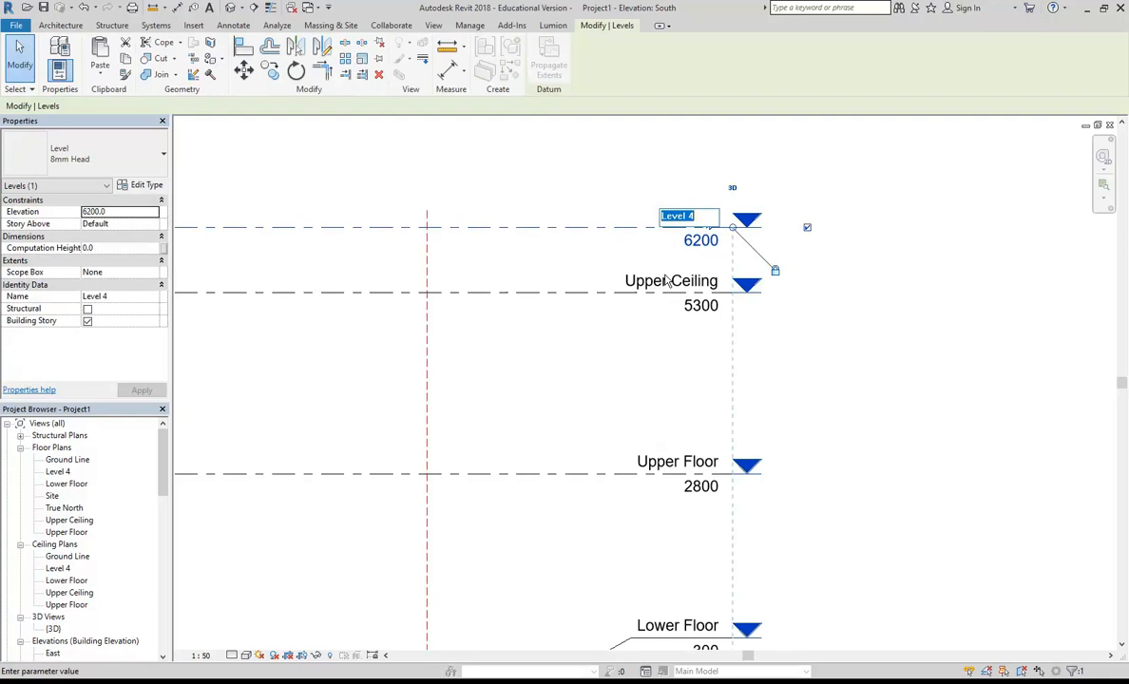
{"action": "type", "text": "Parapet"}
{"action": "key", "text": "Return"}
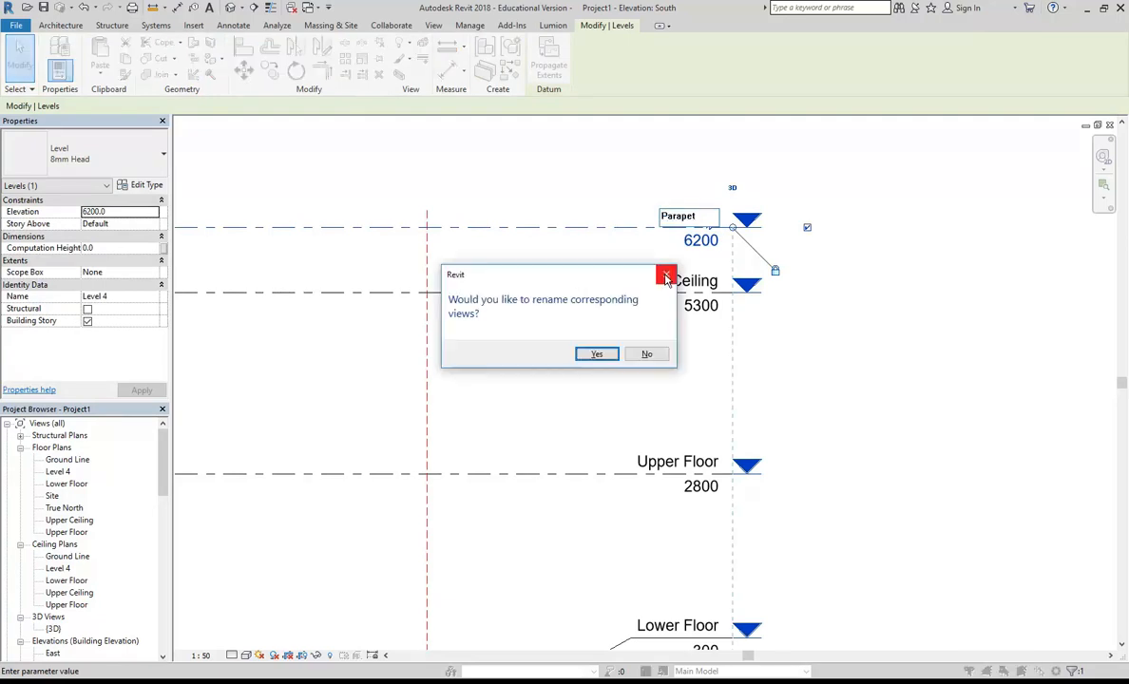
{"action": "left_click", "coordinate": [593, 354]}
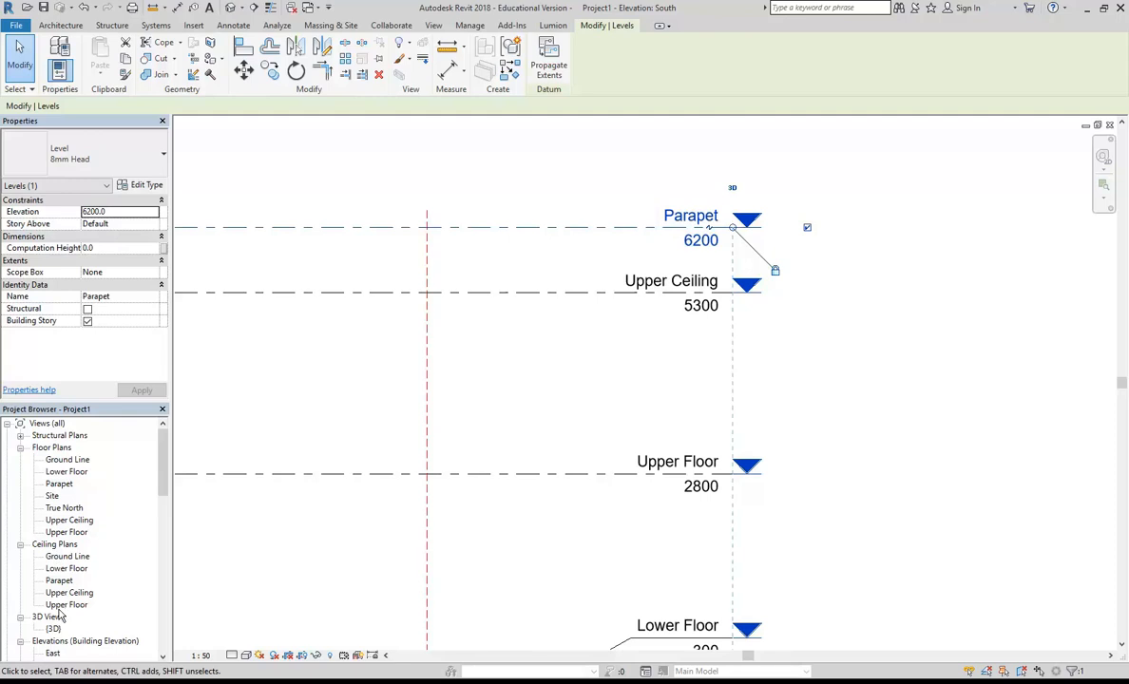
Step: Look through the listed floor plans, open the Upper Floor plan to view it, and return to the South elevation
{"action": "left_click", "coordinate": [54, 460]}
{"action": "left_click", "coordinate": [55, 472]}
{"action": "left_click", "coordinate": [55, 484]}
{"action": "left_click", "coordinate": [53, 496]}
{"action": "left_click", "coordinate": [57, 508]}
{"action": "double_click", "coordinate": [62, 532]}
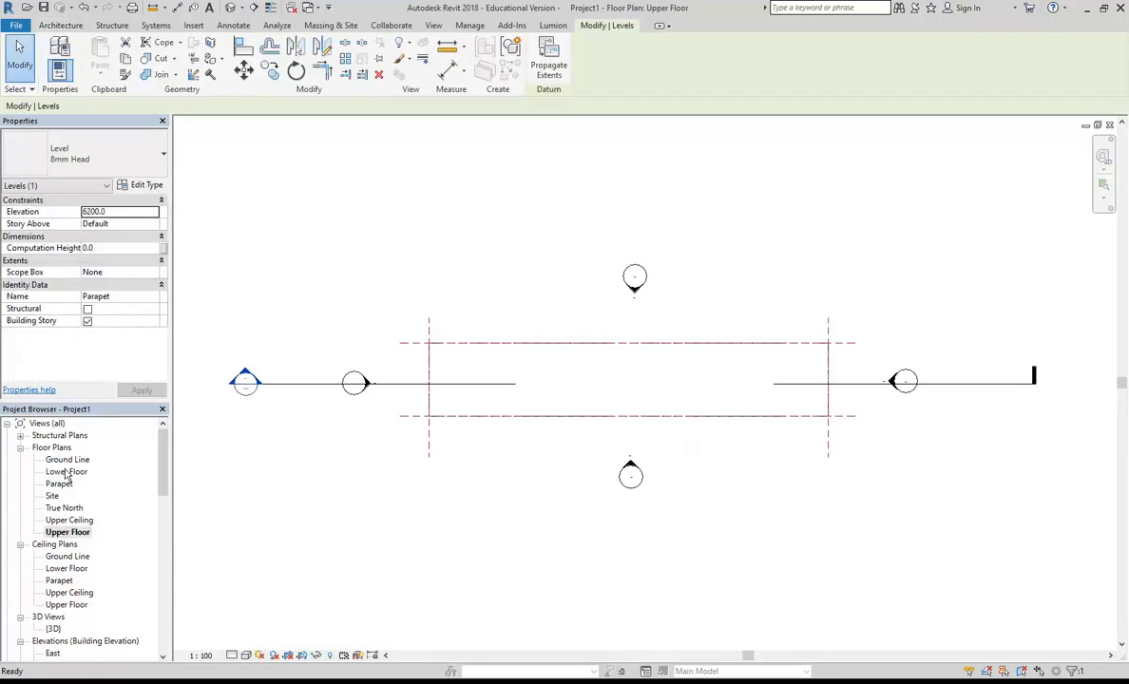
{"action": "left_click", "coordinate": [1109, 126]}
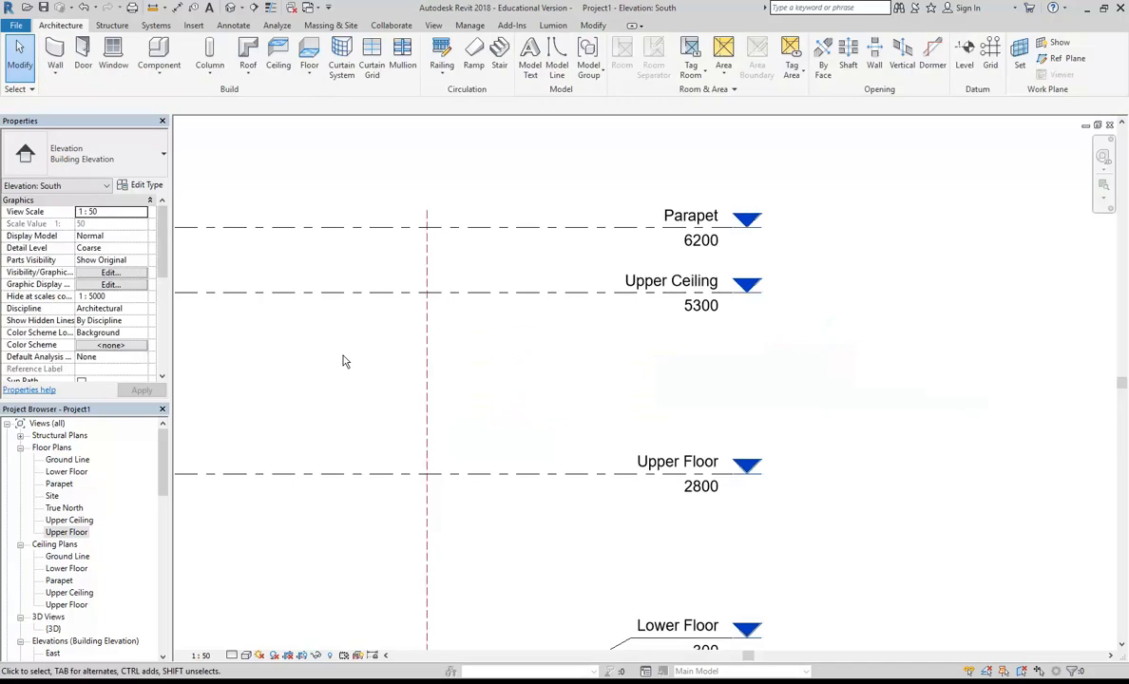
Step: Open the browser organization for views, choose the "not on sheets" scheme, and open its properties
{"action": "right_click", "coordinate": [45, 425]}
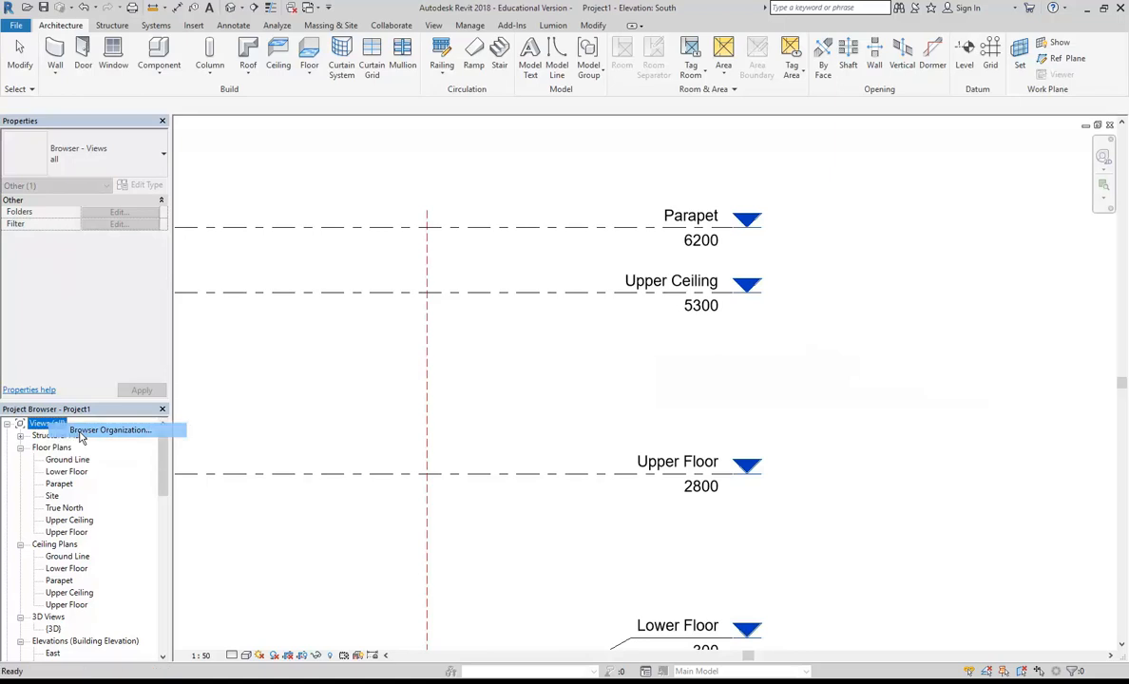
{"action": "left_click", "coordinate": [82, 433]}
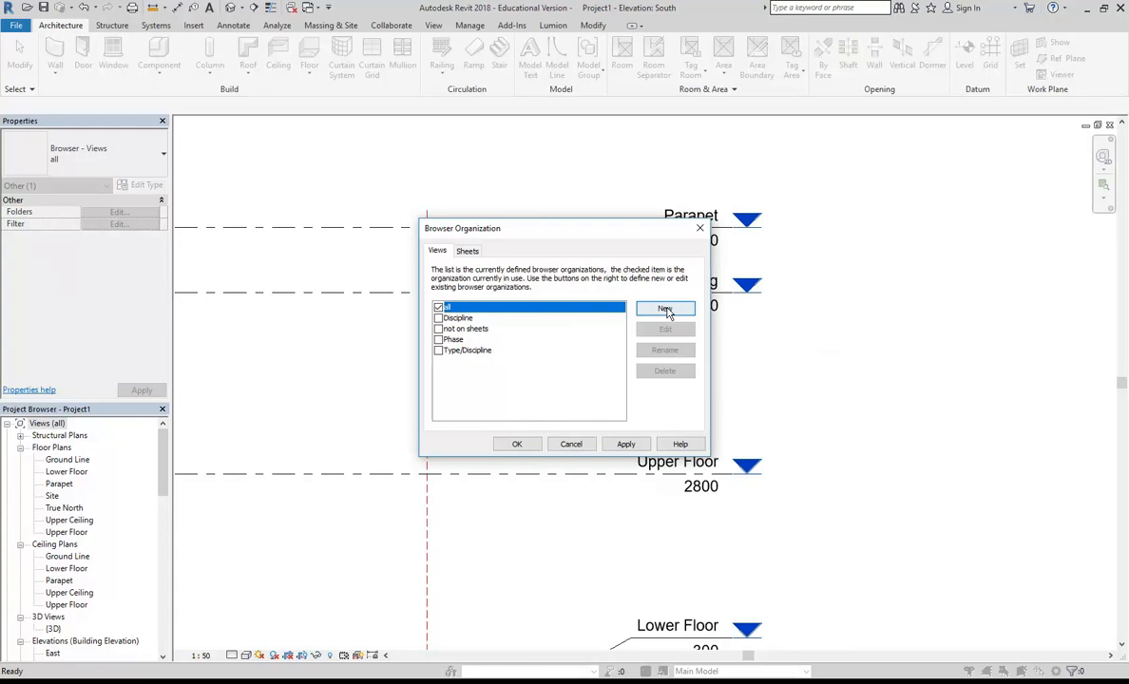
{"action": "left_click", "coordinate": [467, 251]}
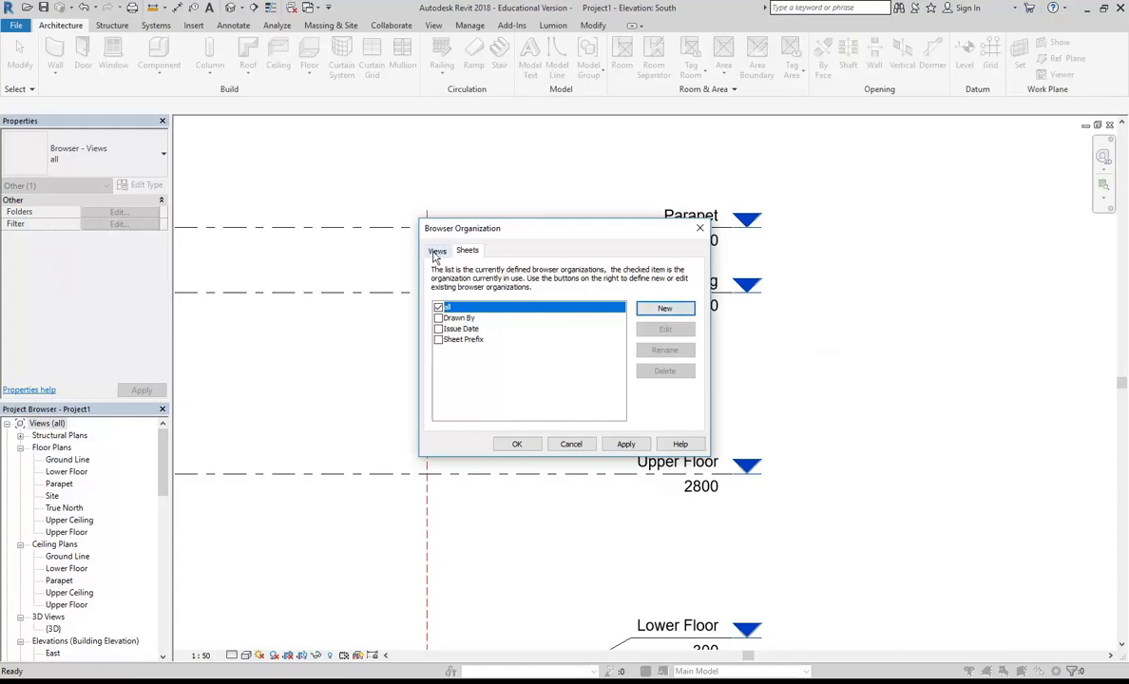
{"action": "left_click", "coordinate": [437, 250]}
{"action": "left_click", "coordinate": [461, 329]}
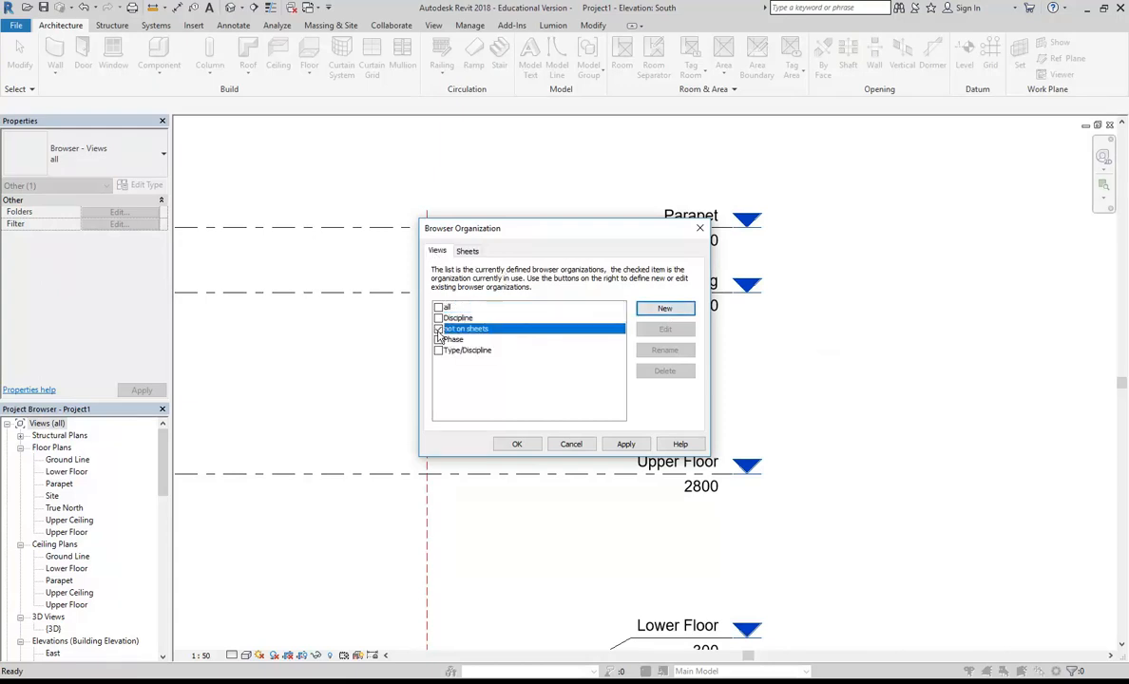
{"action": "left_click", "coordinate": [664, 329]}
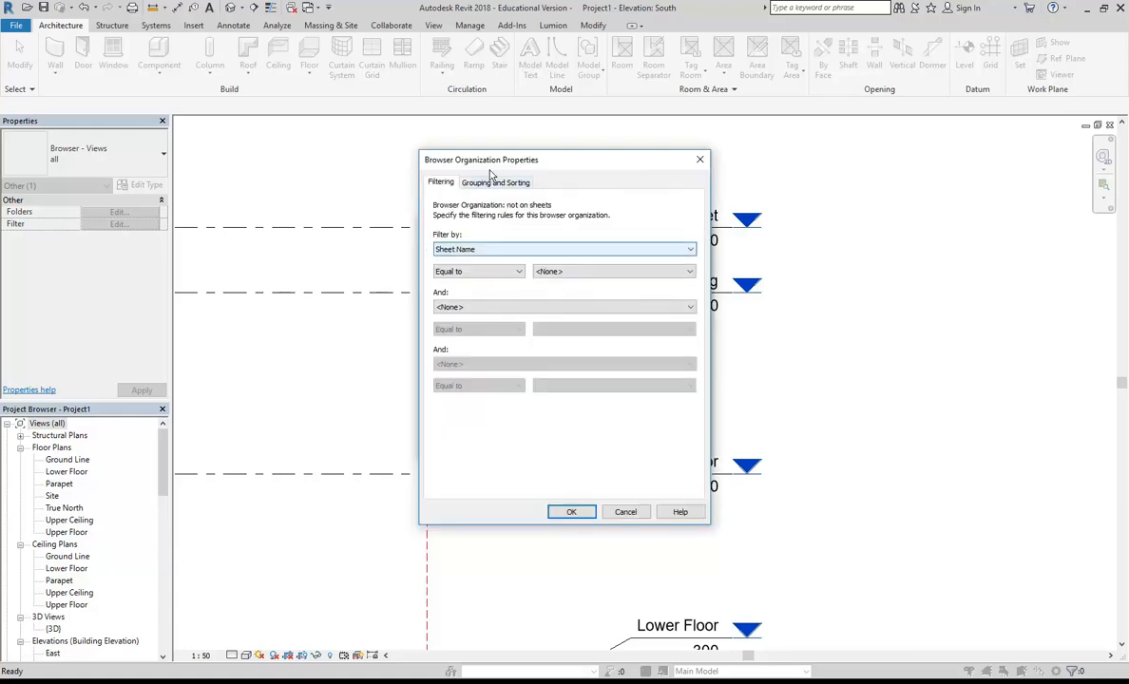
Step: Examine the filter rule and the available grouping fields of the "not on sheets" browser organization
{"action": "left_click", "coordinate": [507, 250]}
{"action": "left_click", "coordinate": [507, 250]}
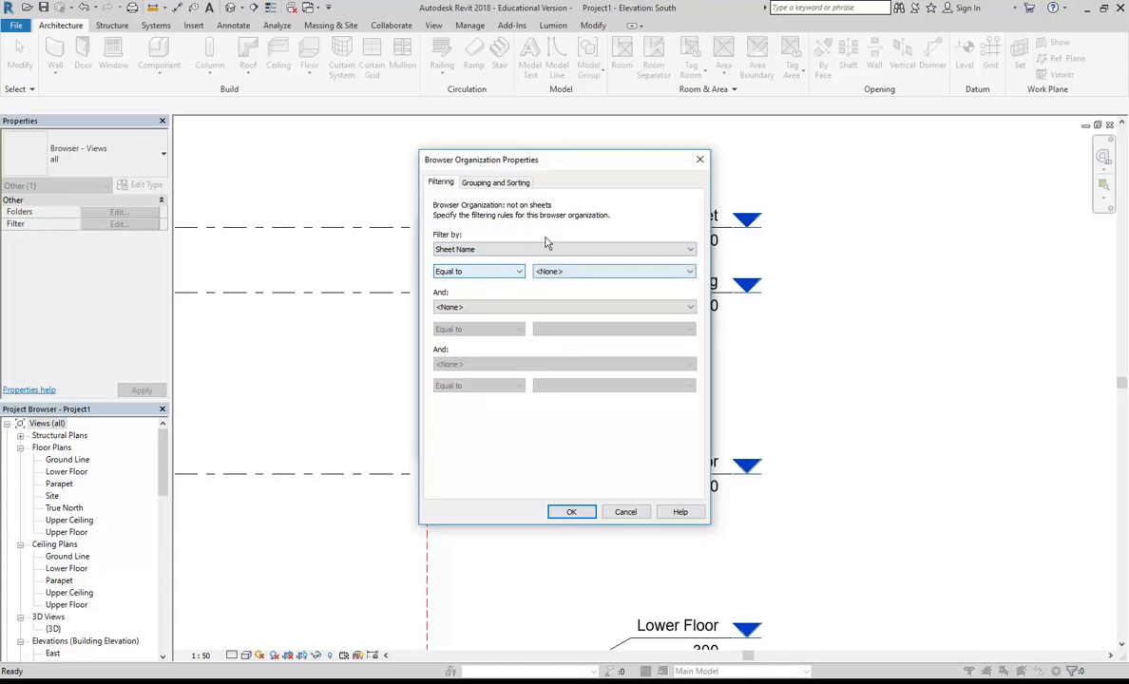
{"action": "left_click", "coordinate": [495, 182]}
{"action": "left_click", "coordinate": [529, 236]}
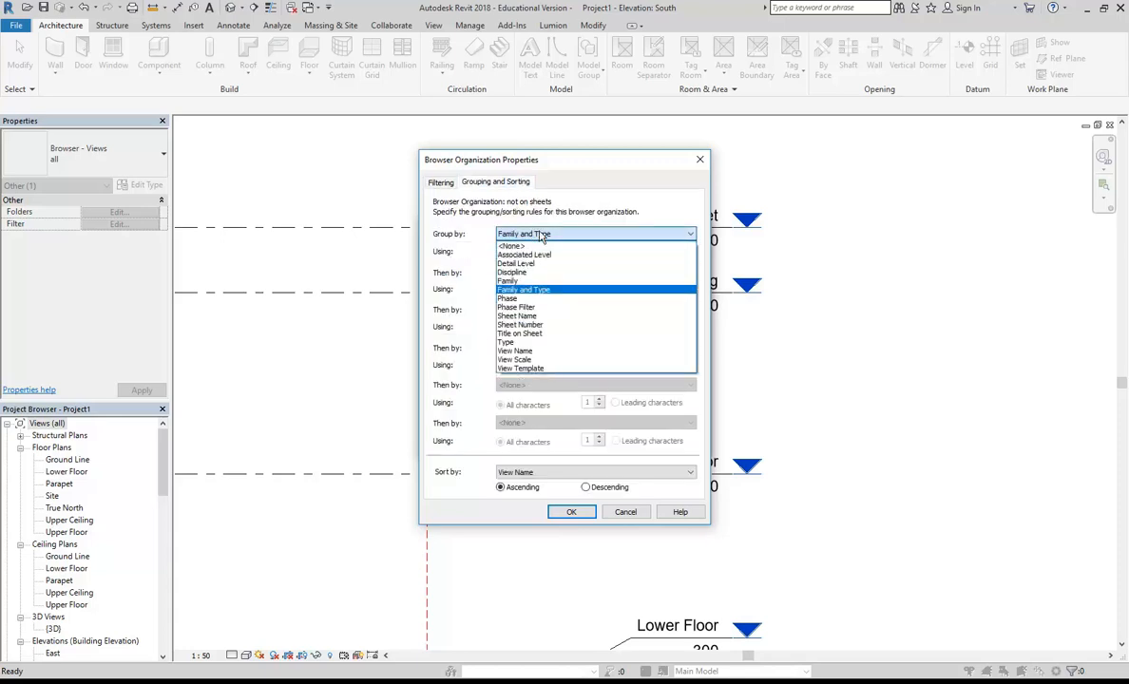
{"action": "left_click", "coordinate": [537, 231]}
{"action": "left_click", "coordinate": [441, 181]}
{"action": "left_click", "coordinate": [560, 272]}
{"action": "left_click", "coordinate": [479, 268]}
{"action": "left_click", "coordinate": [478, 270]}
{"action": "left_click", "coordinate": [480, 253]}
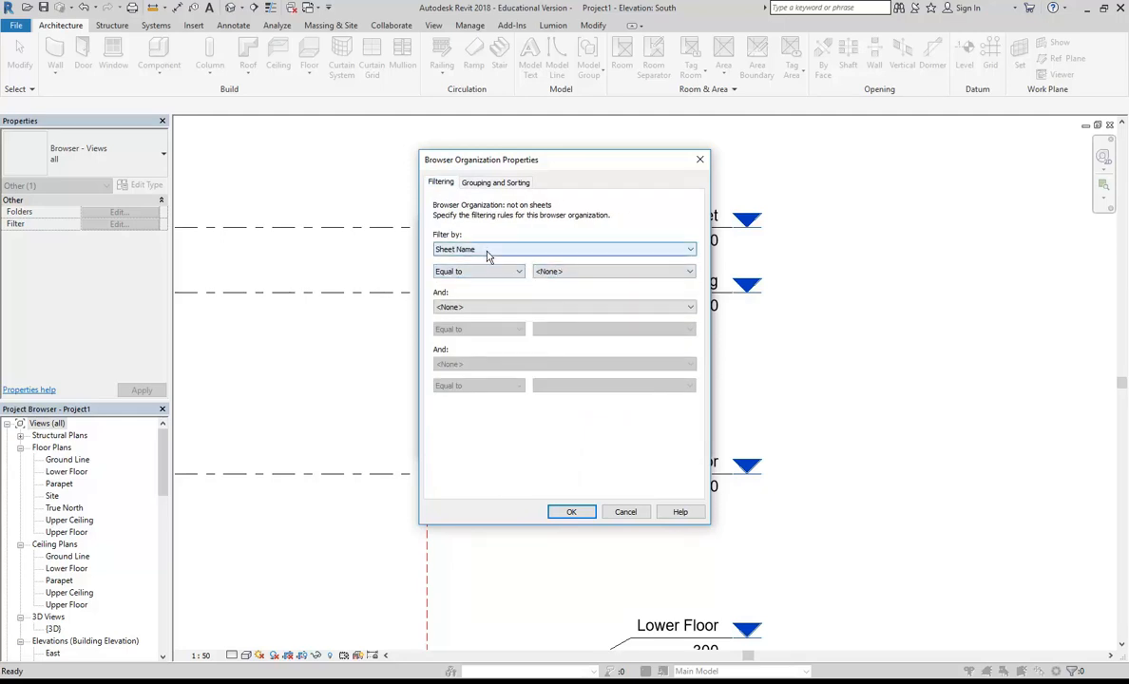
Step: Try Associated Level as both the filter and the grouping field of the "not on sheets" scheme, and discard the edits
{"action": "left_click", "coordinate": [486, 250]}
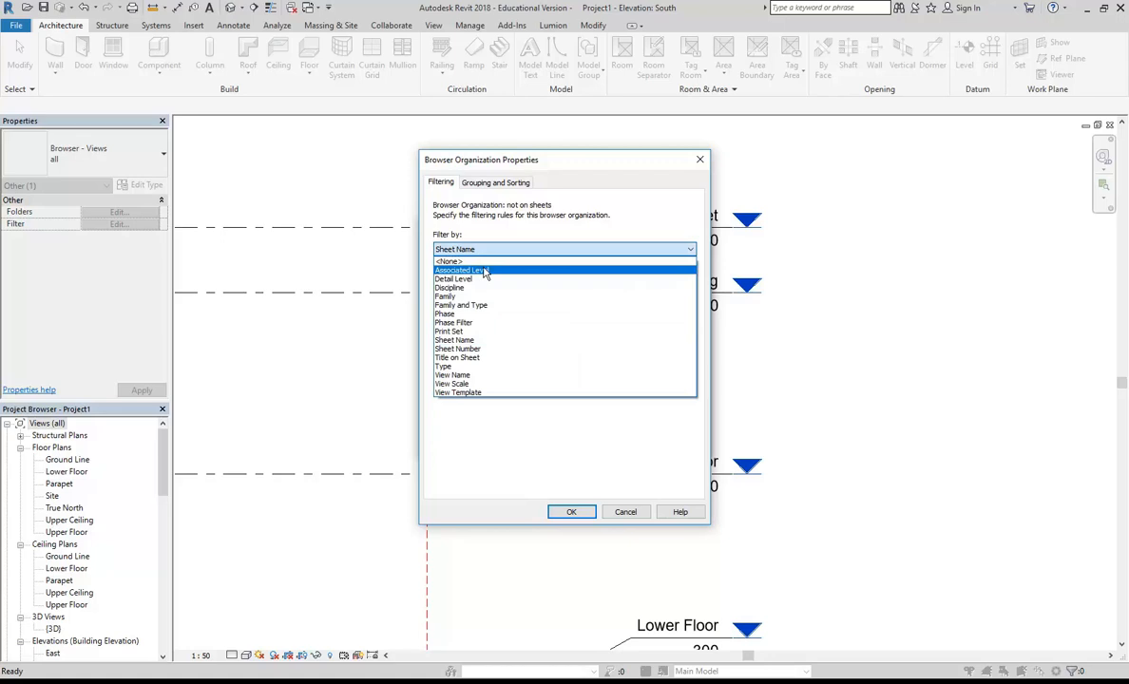
{"action": "left_click", "coordinate": [484, 270]}
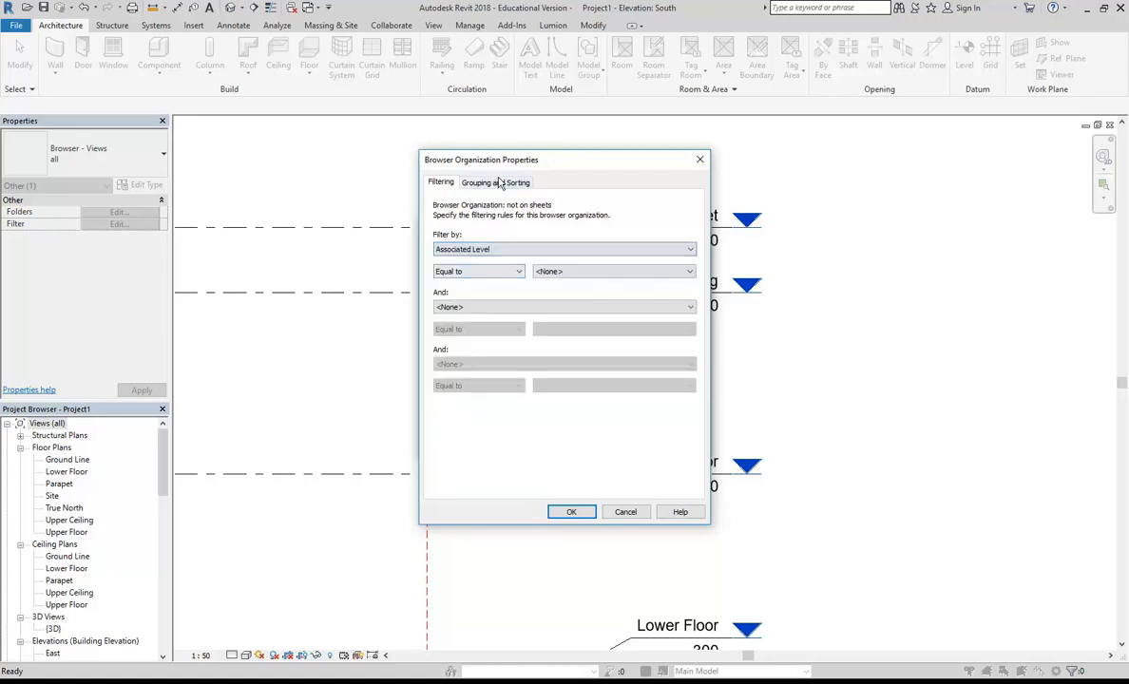
{"action": "left_click", "coordinate": [495, 181]}
{"action": "left_click", "coordinate": [535, 235]}
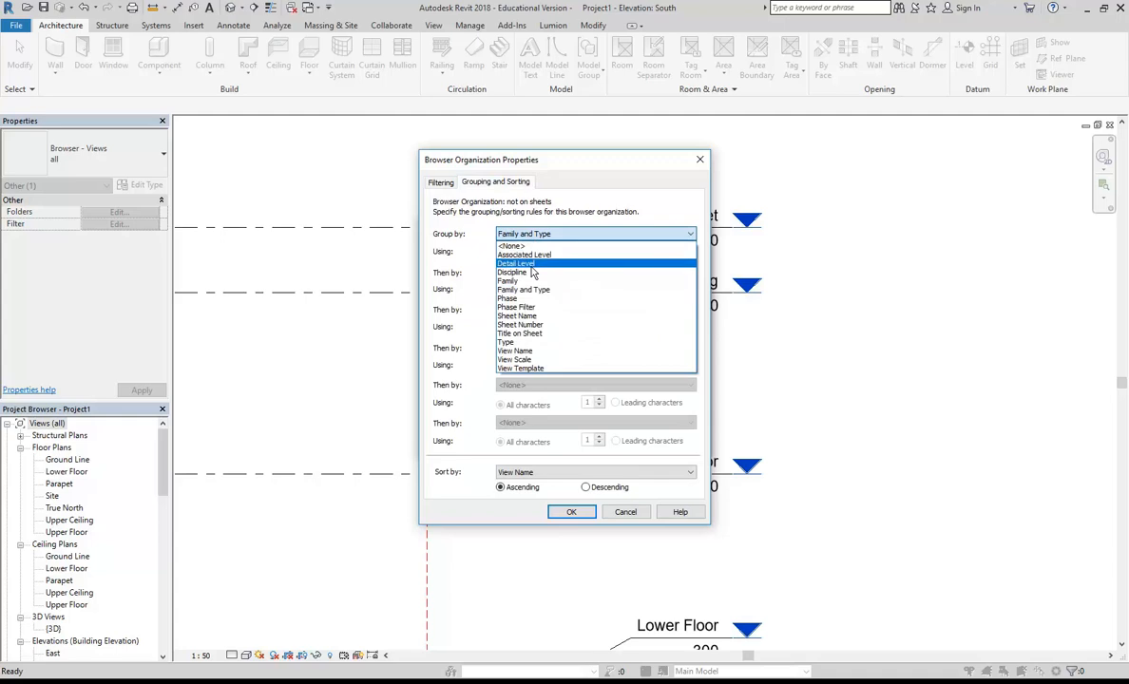
{"action": "left_click", "coordinate": [531, 256]}
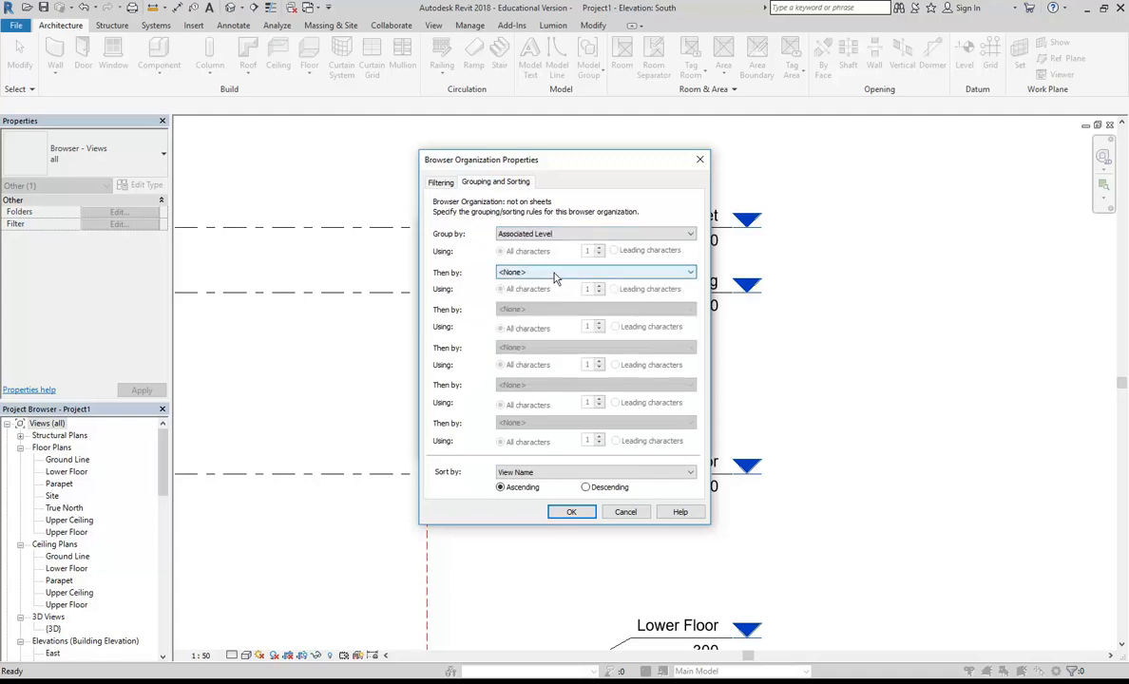
{"action": "left_click", "coordinate": [556, 274]}
{"action": "left_click", "coordinate": [555, 275]}
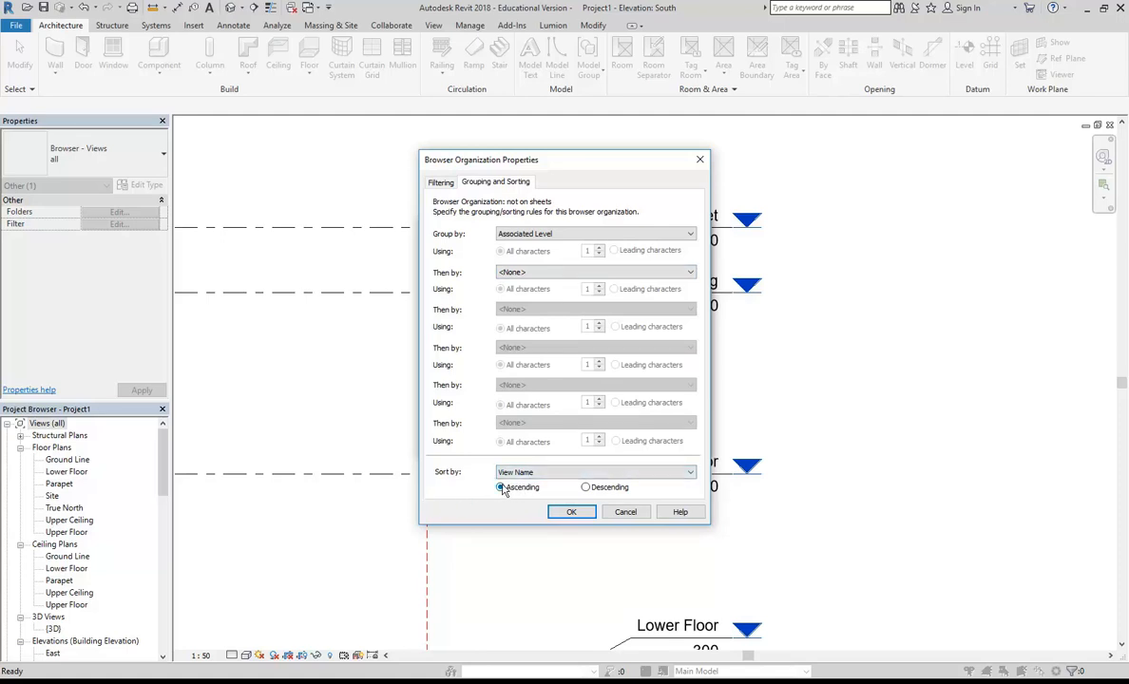
{"action": "left_click", "coordinate": [628, 517]}
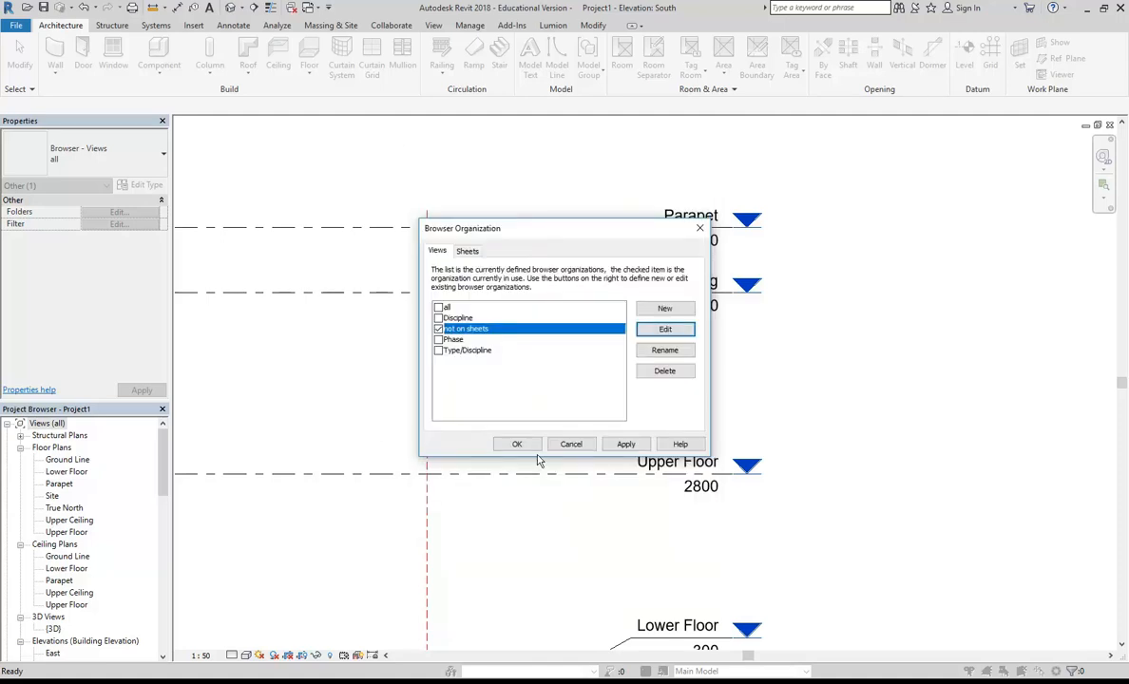
Step: Make "all" the active browser organization for views and accept it
{"action": "left_click", "coordinate": [438, 306]}
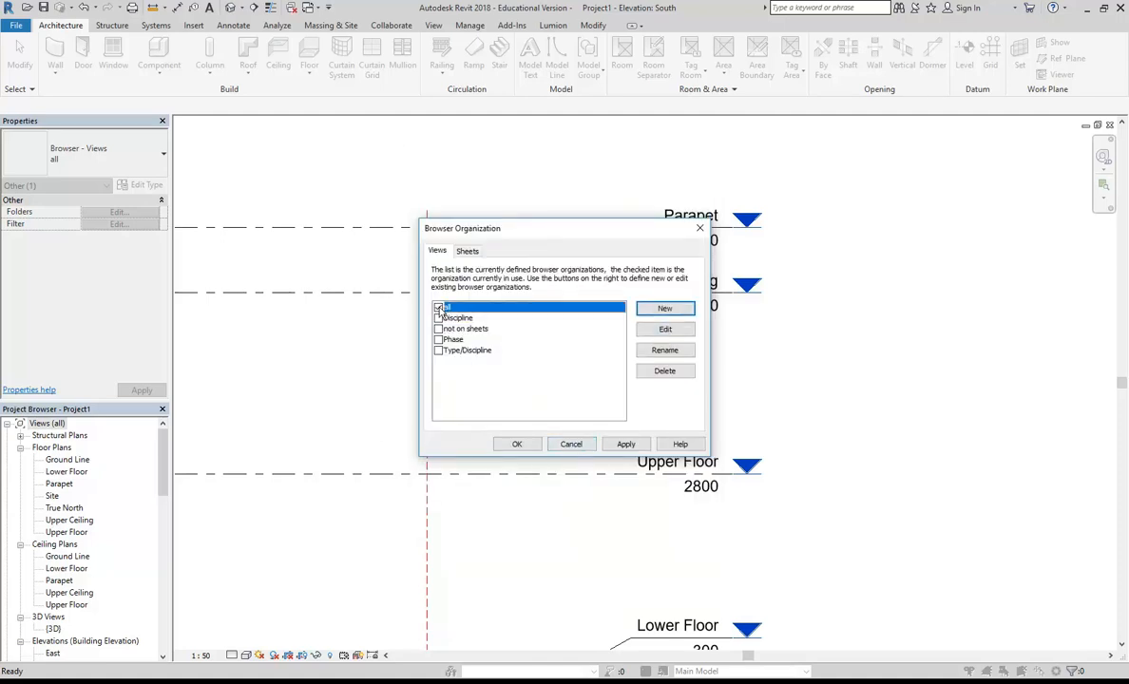
{"action": "left_click", "coordinate": [516, 444]}
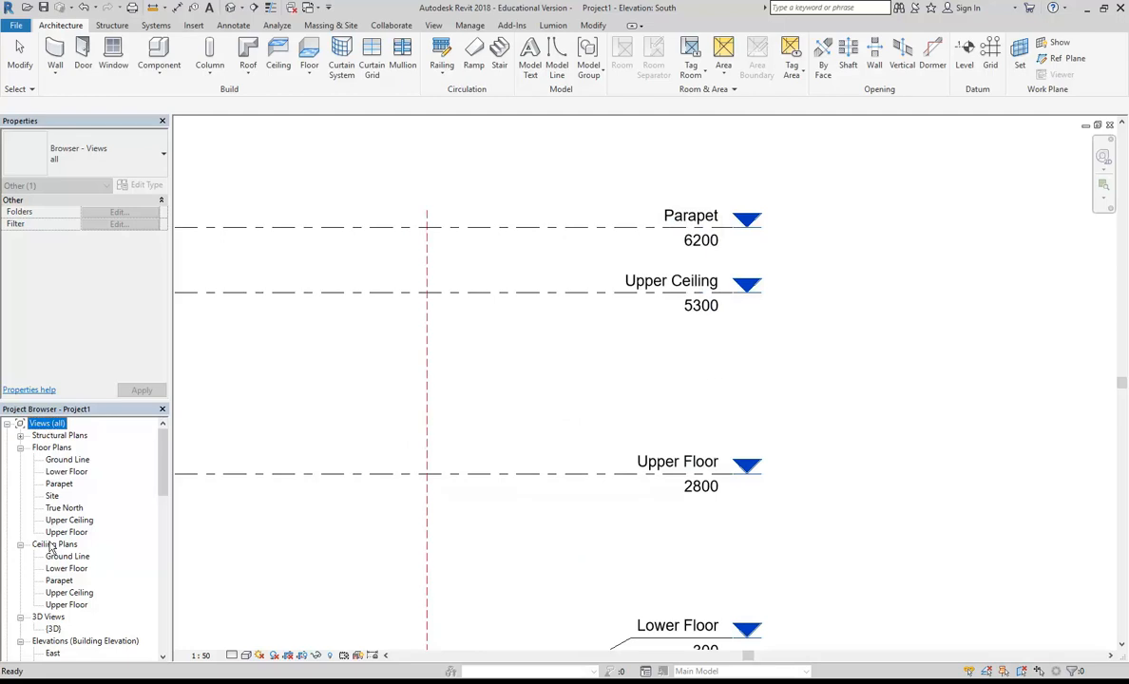
Step: Rename the Ground Line level as 0 Ground Line together with its corresponding views, and clear the selection
{"action": "scroll", "coordinate": [552, 363], "scroll_direction": "down", "scroll_amount": 3}
{"action": "scroll", "coordinate": [561, 342], "scroll_direction": "up", "scroll_amount": 1}
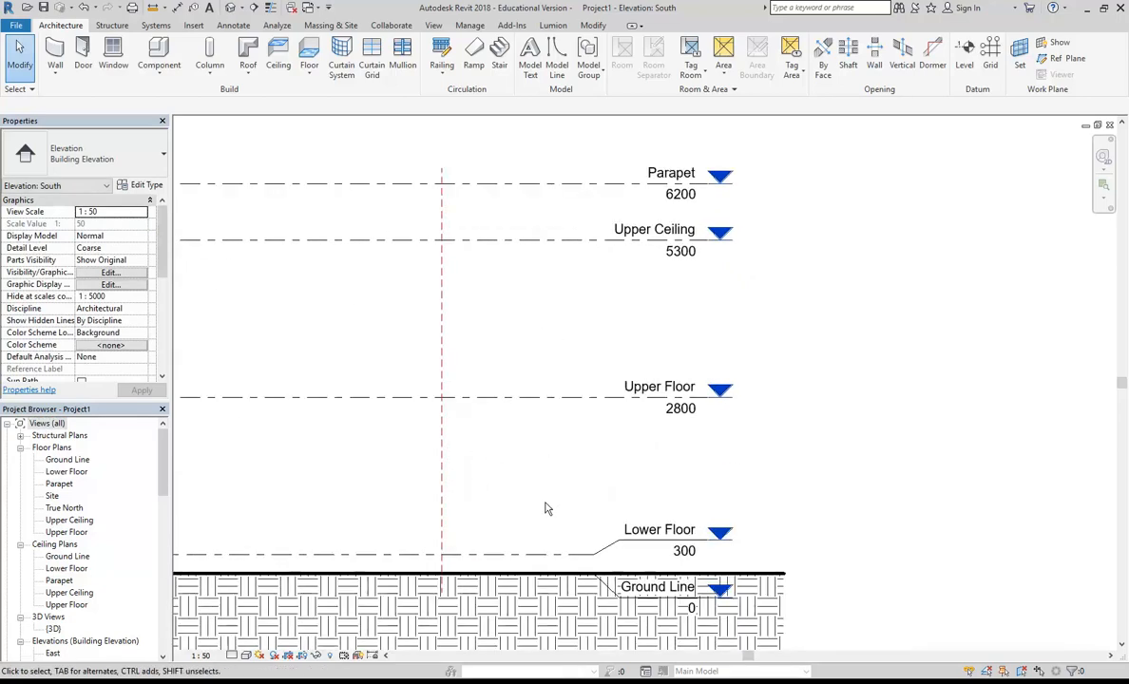
{"action": "middle_click_drag", "start_coordinate": [545, 509], "coordinate": [524, 480]}
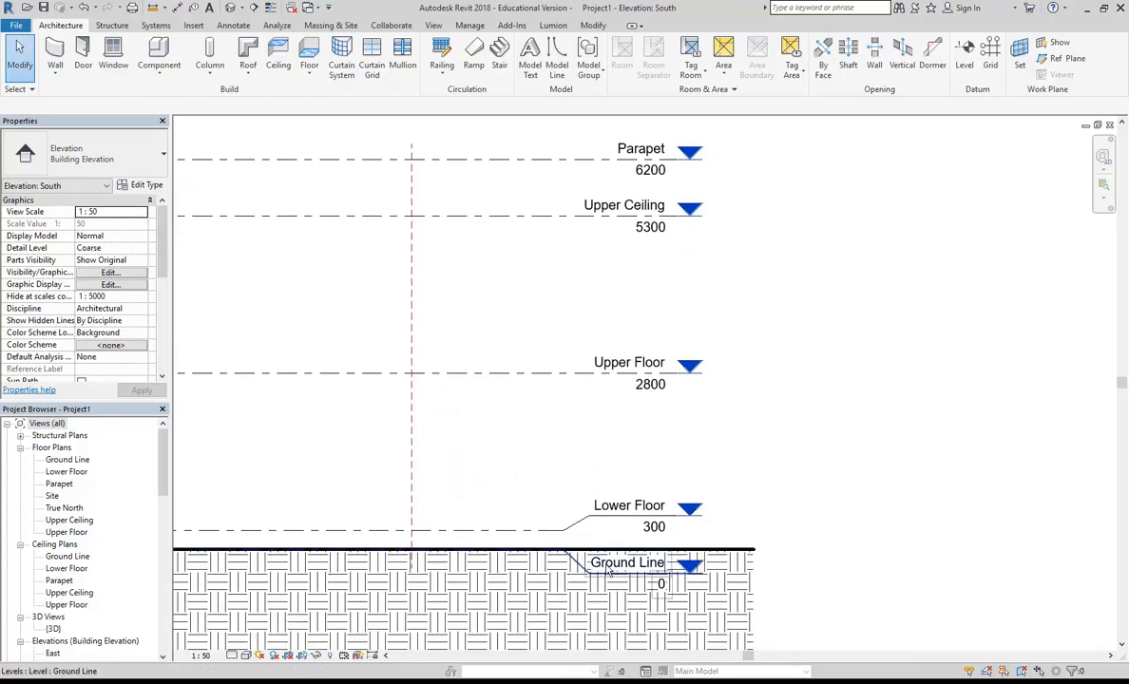
{"action": "scroll", "coordinate": [609, 570], "scroll_direction": "up", "scroll_amount": 2}
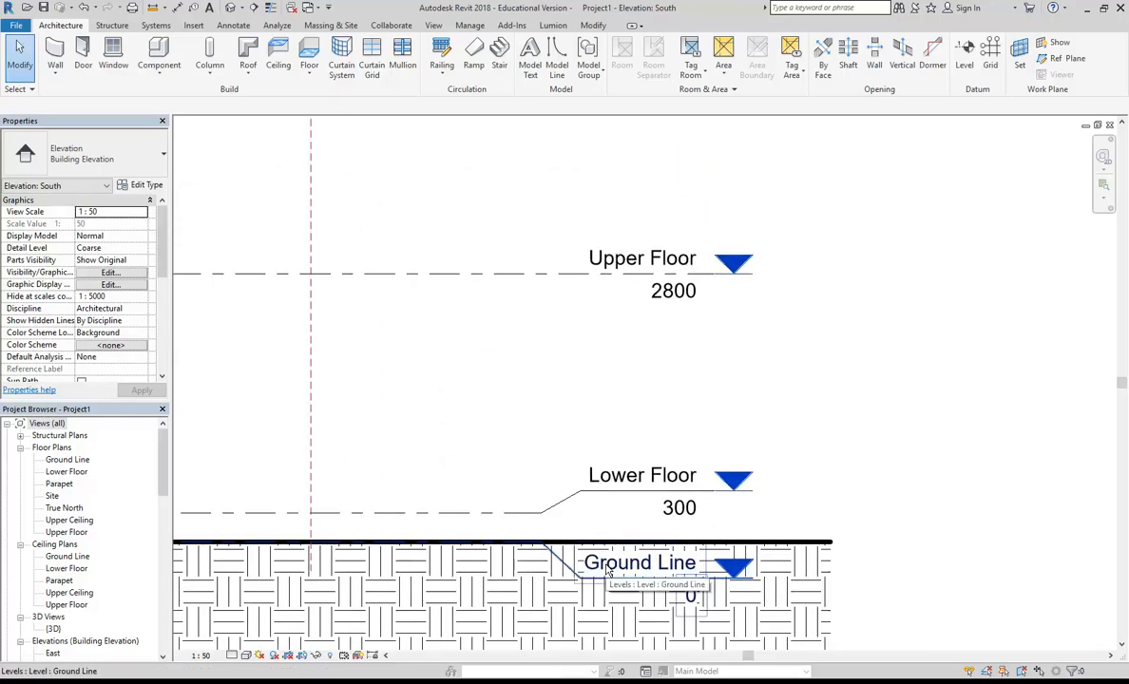
{"action": "left_click", "coordinate": [609, 570]}
{"action": "left_click", "coordinate": [608, 564]}
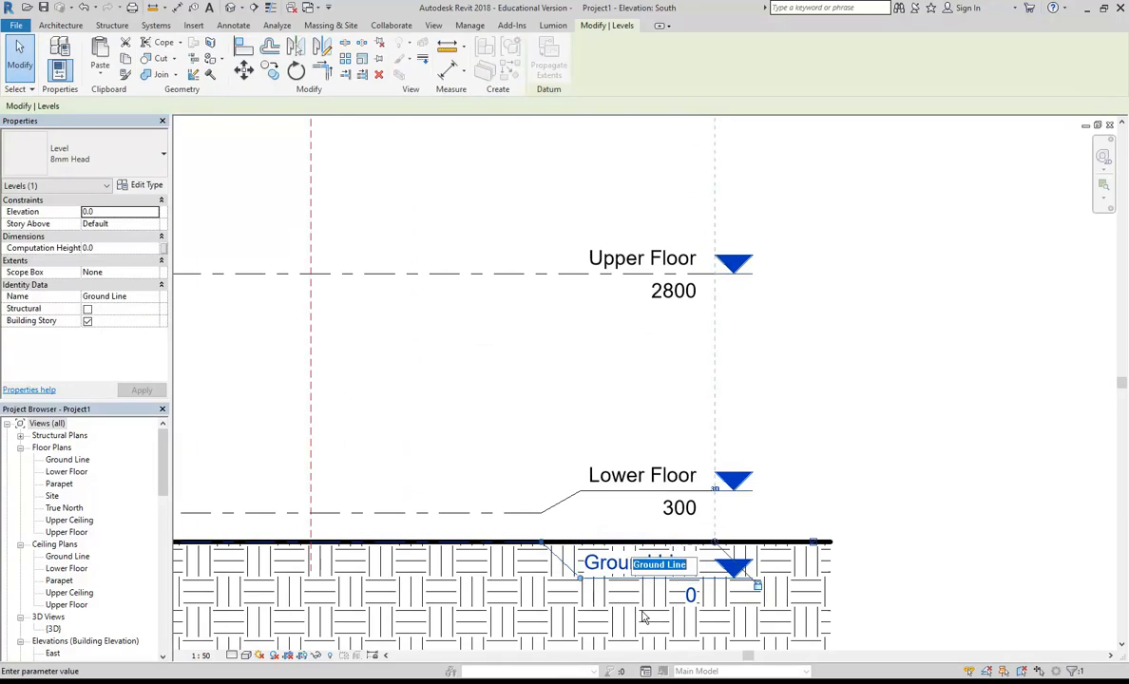
{"action": "left_click", "coordinate": [634, 564]}
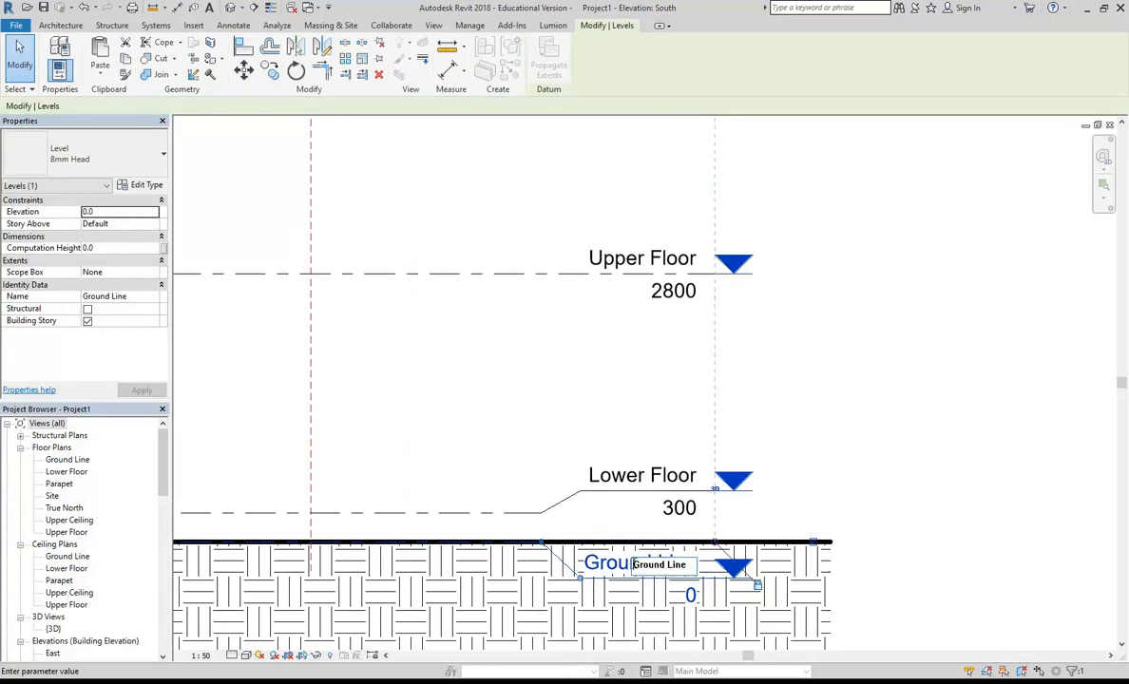
{"action": "type", "text": "0"}
{"action": "key", "text": "Return"}
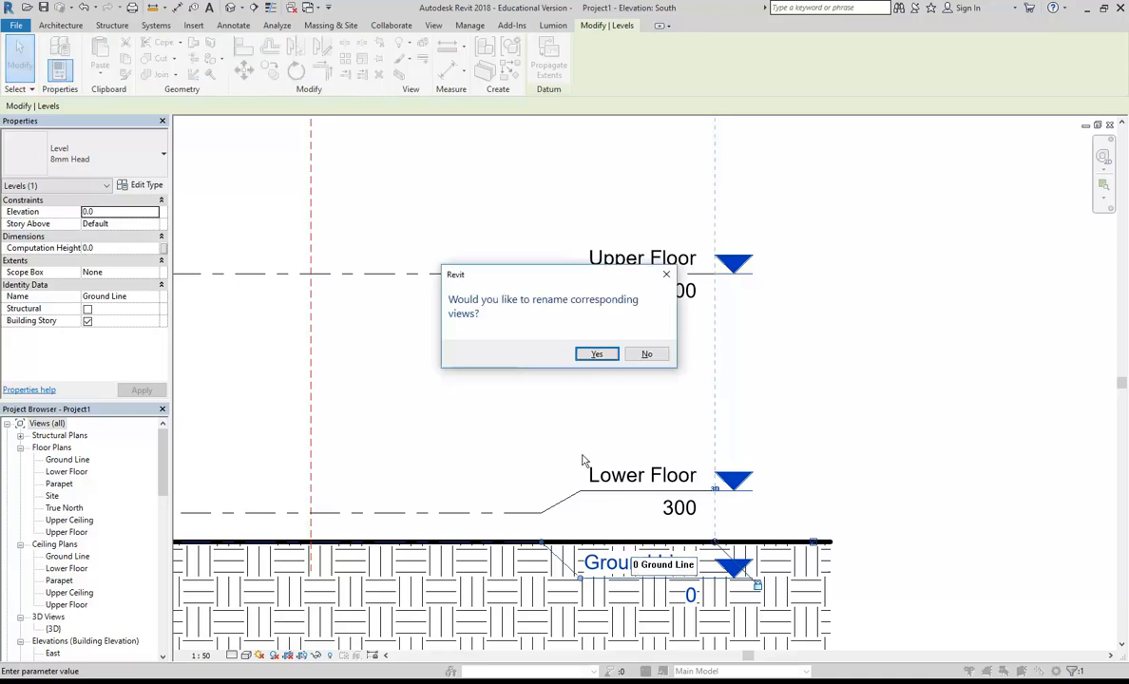
{"action": "left_click", "coordinate": [596, 354]}
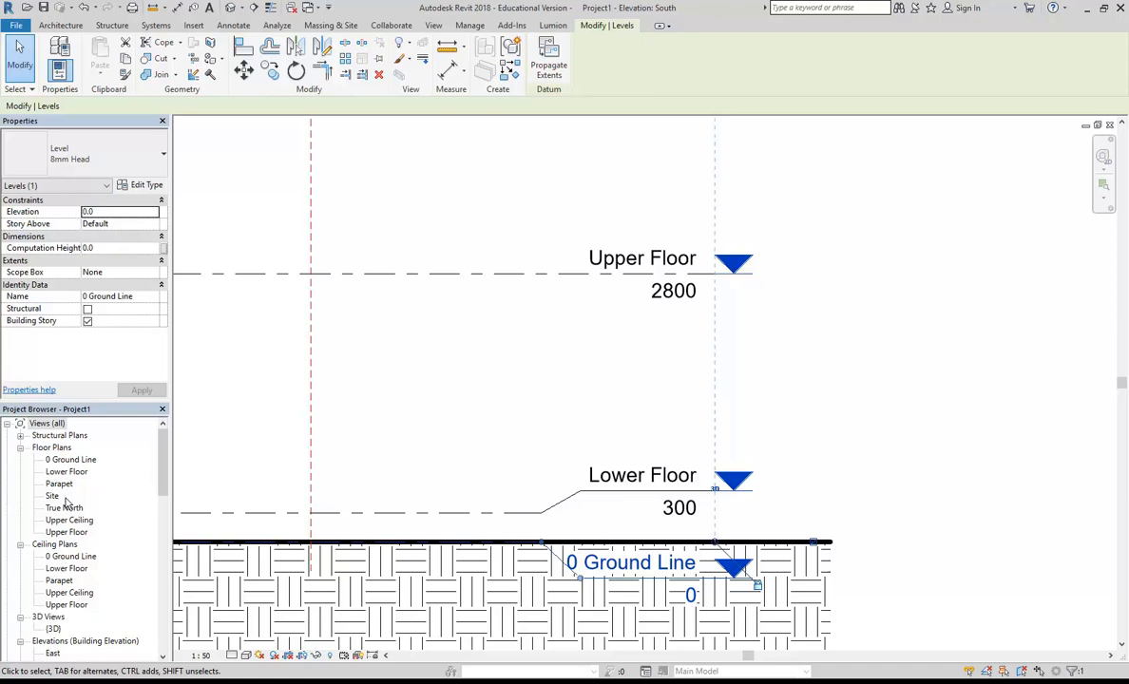
{"action": "left_click", "coordinate": [556, 447]}
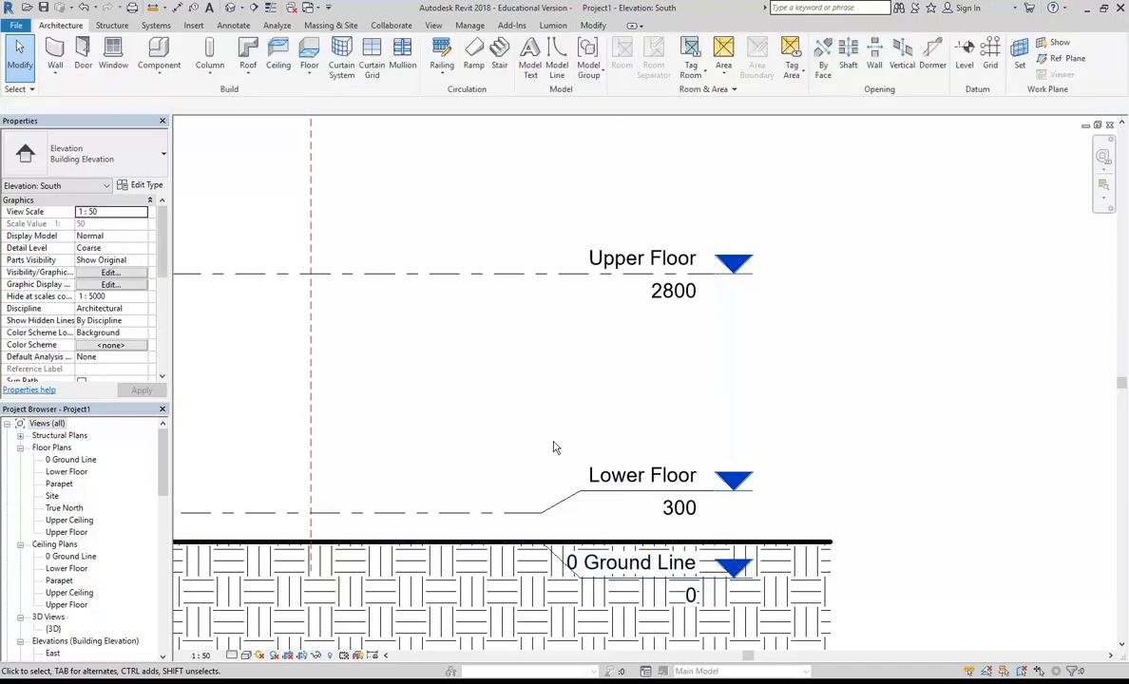
Step: Rename the Lower Floor level as 1 Lower Floor, apply the name to its corresponding views, and deselect it
{"action": "left_click", "coordinate": [609, 487]}
{"action": "left_click", "coordinate": [629, 481]}
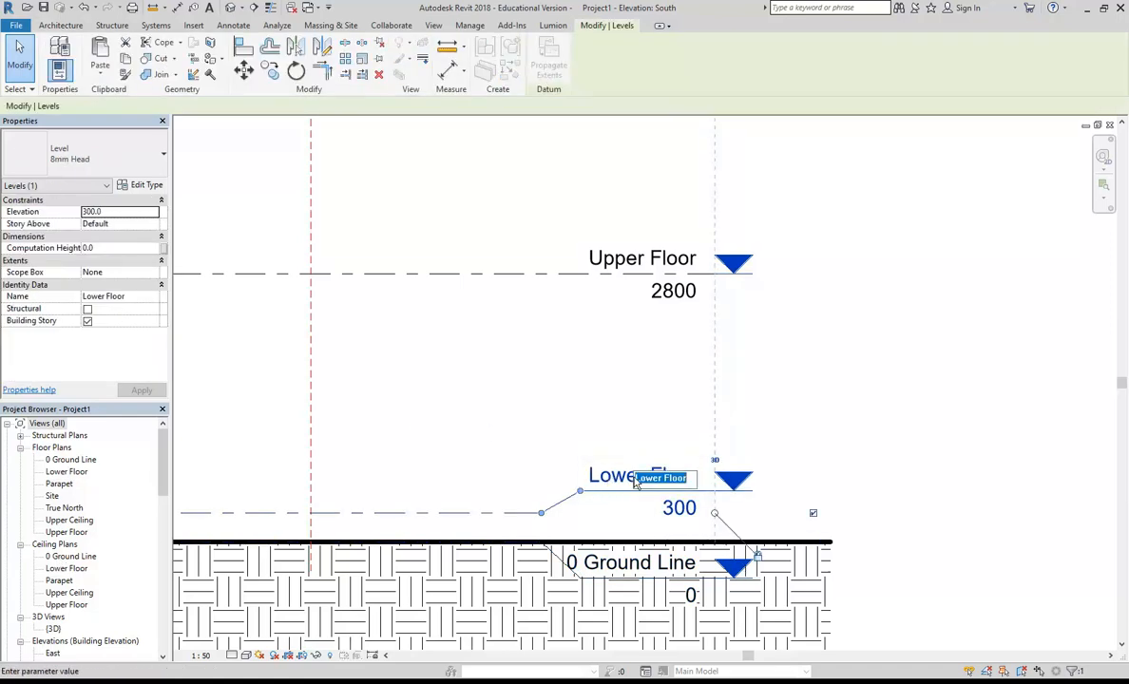
{"action": "left_click", "coordinate": [635, 482]}
{"action": "type", "text": "1"}
{"action": "key", "text": "Return"}
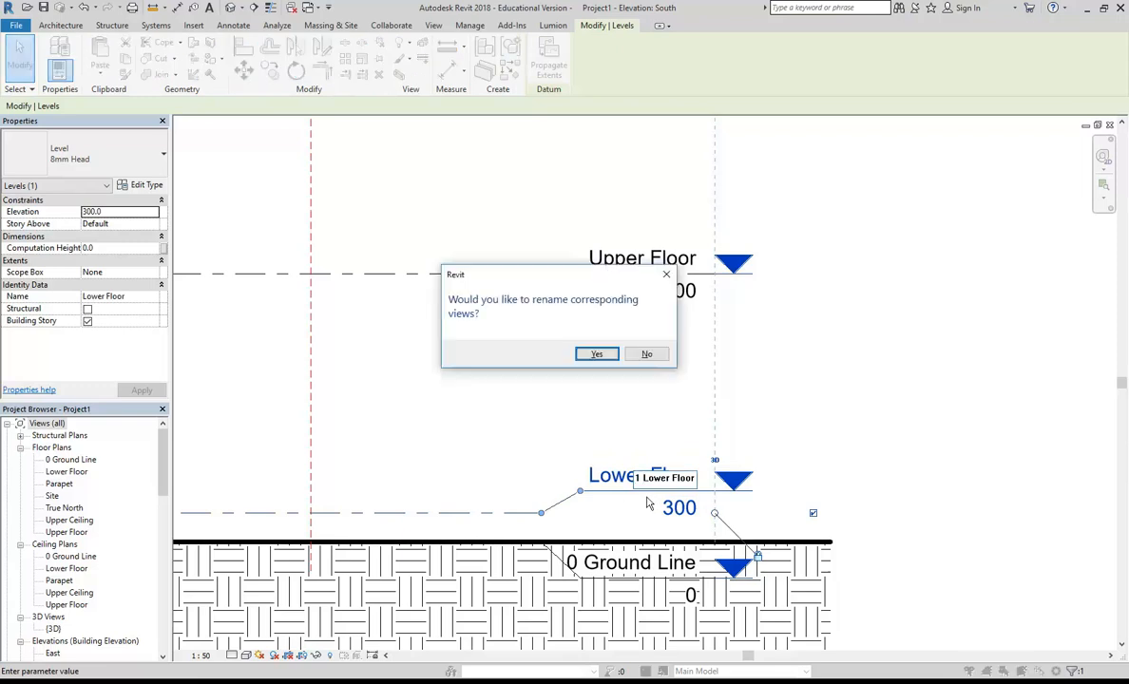
{"action": "left_click", "coordinate": [596, 353]}
{"action": "left_click", "coordinate": [554, 386]}
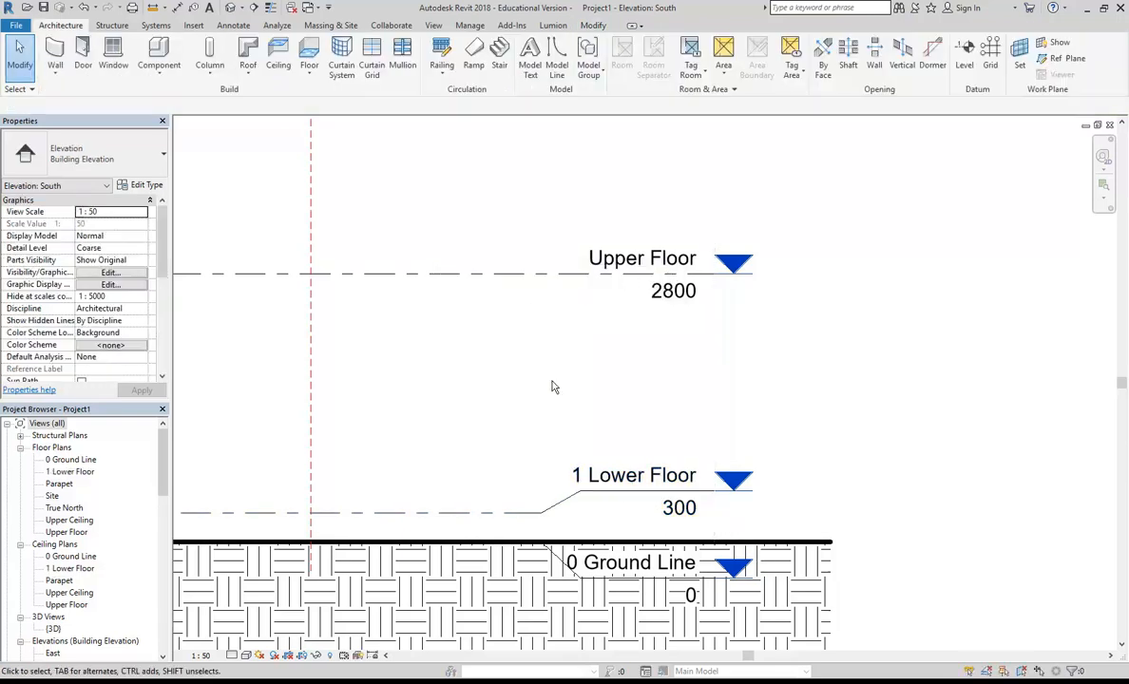
Step: Rename the Upper Floor level as 2 Upper Floor, including its corresponding views, and clear the selection
{"action": "left_click", "coordinate": [594, 255]}
{"action": "left_click", "coordinate": [627, 262]}
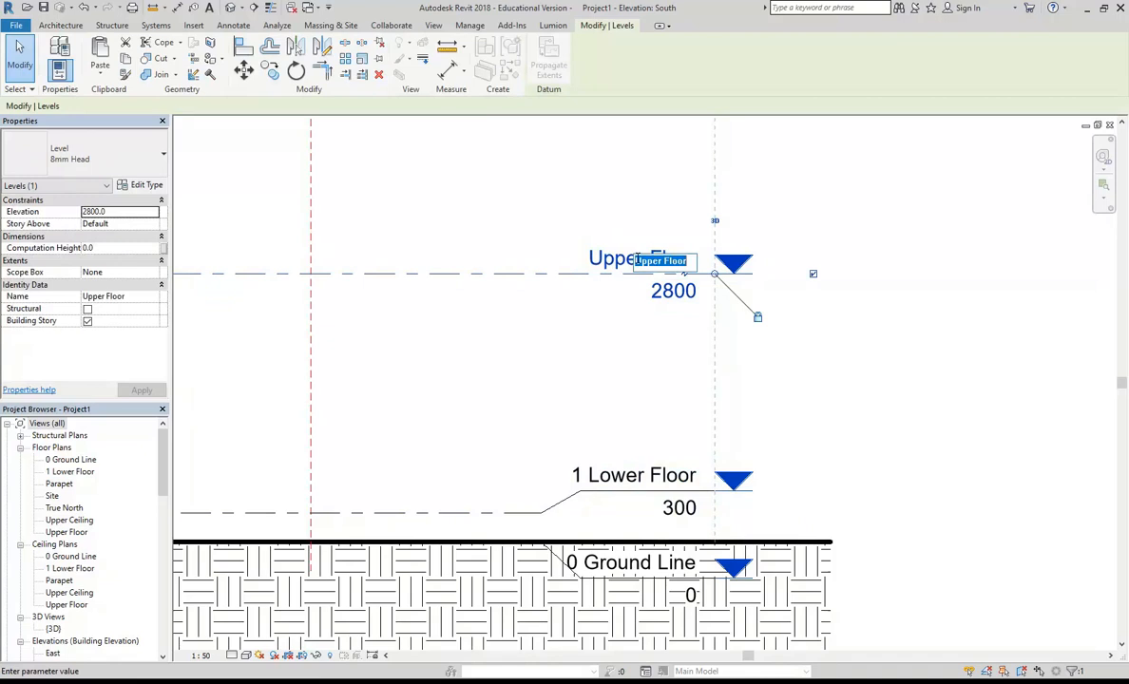
{"action": "left_click", "coordinate": [636, 263]}
{"action": "type", "text": "2"}
{"action": "key", "text": "Return"}
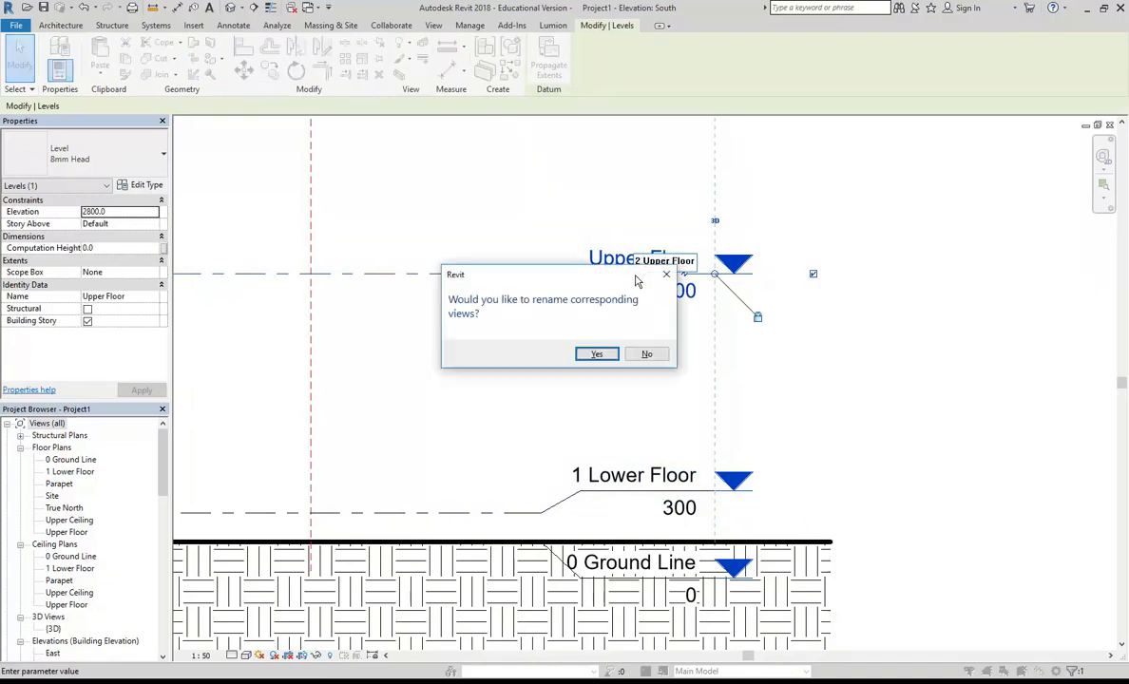
{"action": "left_click", "coordinate": [597, 354]}
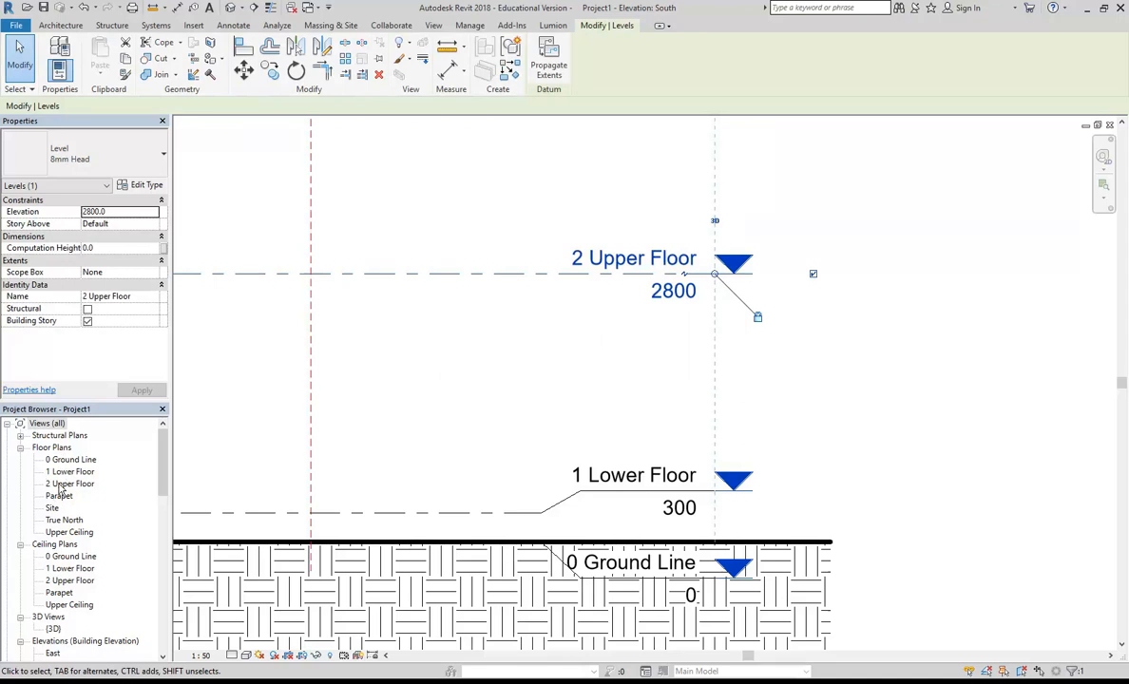
{"action": "left_click", "coordinate": [626, 338]}
Step: Rename the Upper Ceiling level as 3 Upper Ceiling along with its corresponding views, and deselect it
{"action": "scroll", "coordinate": [532, 251], "scroll_direction": "down", "scroll_amount": 1}
{"action": "middle_click_drag", "start_coordinate": [535, 258], "coordinate": [570, 418]}
{"action": "scroll", "coordinate": [523, 367], "scroll_direction": "down", "scroll_amount": 1}
{"action": "scroll", "coordinate": [615, 362], "scroll_direction": "up", "scroll_amount": 1}
{"action": "left_click", "coordinate": [655, 259]}
{"action": "left_click", "coordinate": [654, 262]}
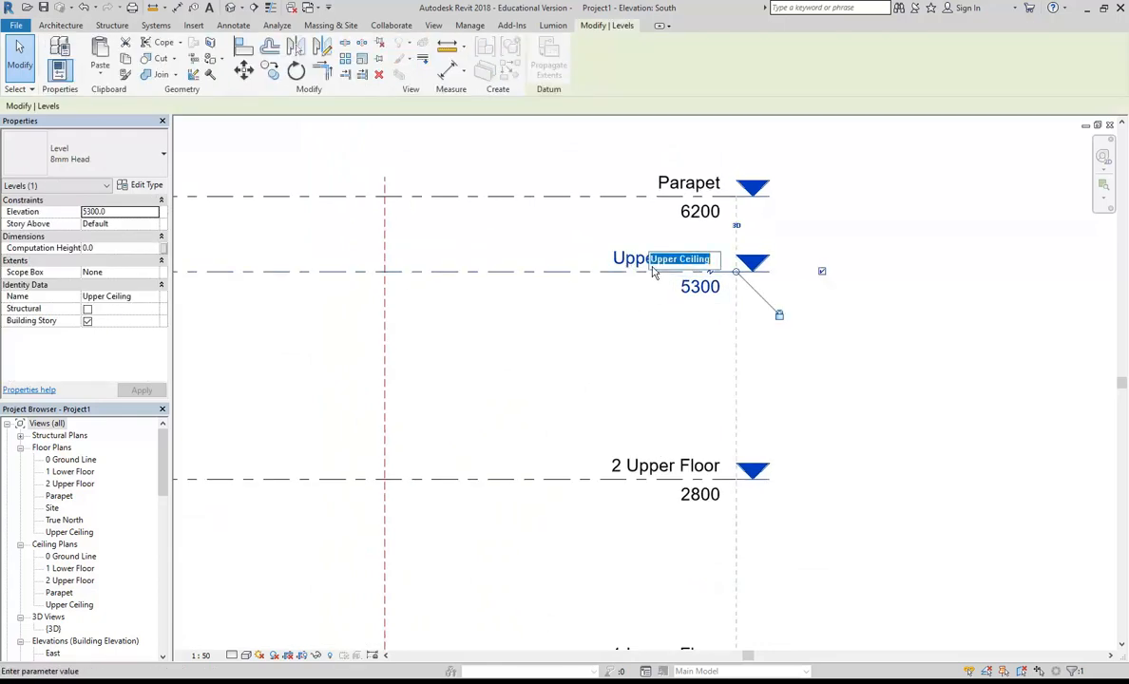
{"action": "key", "text": "Home"}
{"action": "type", "text": "3"}
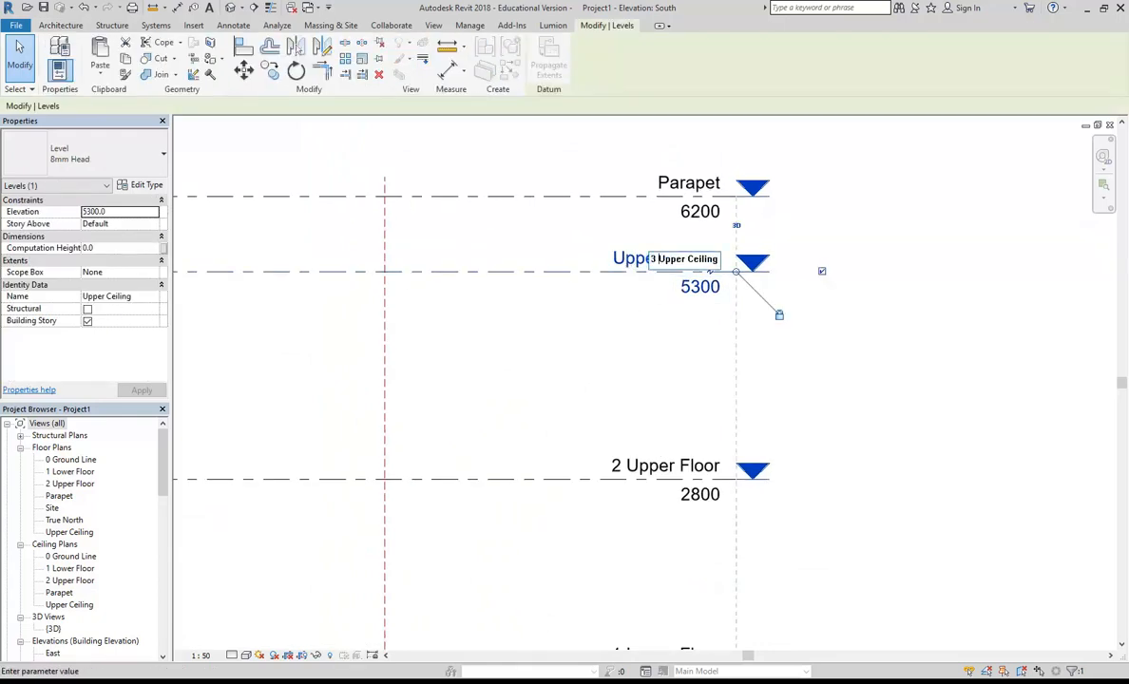
{"action": "key", "text": "Return"}
{"action": "left_click", "coordinate": [596, 353]}
{"action": "left_click", "coordinate": [599, 345]}
Step: Rename the Parapet level as 4 Parapet, carry the name over to its corresponding views, and deselect it
{"action": "scroll", "coordinate": [604, 353], "scroll_direction": "down", "scroll_amount": 1}
{"action": "scroll", "coordinate": [642, 282], "scroll_direction": "up", "scroll_amount": 1}
{"action": "left_click", "coordinate": [656, 269]}
{"action": "left_click", "coordinate": [656, 270]}
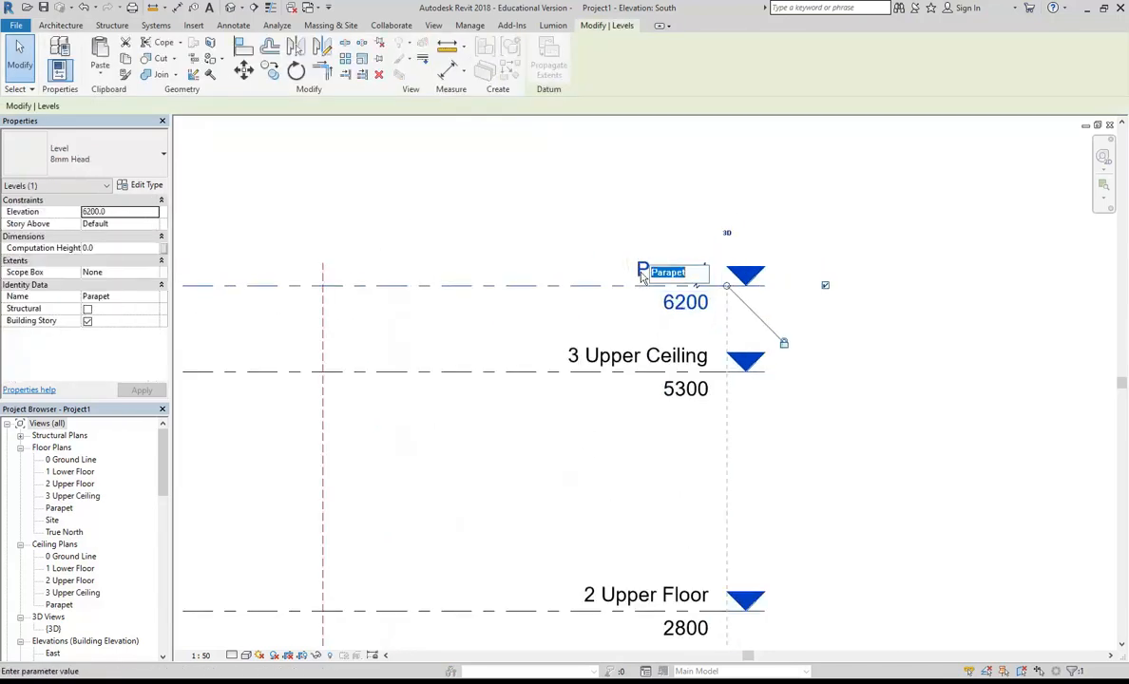
{"action": "type", "text": "4"}
{"action": "key", "text": "Return"}
{"action": "left_click", "coordinate": [597, 354]}
{"action": "left_click", "coordinate": [597, 398]}
{"action": "scroll", "coordinate": [596, 398], "scroll_direction": "down", "scroll_amount": 2}
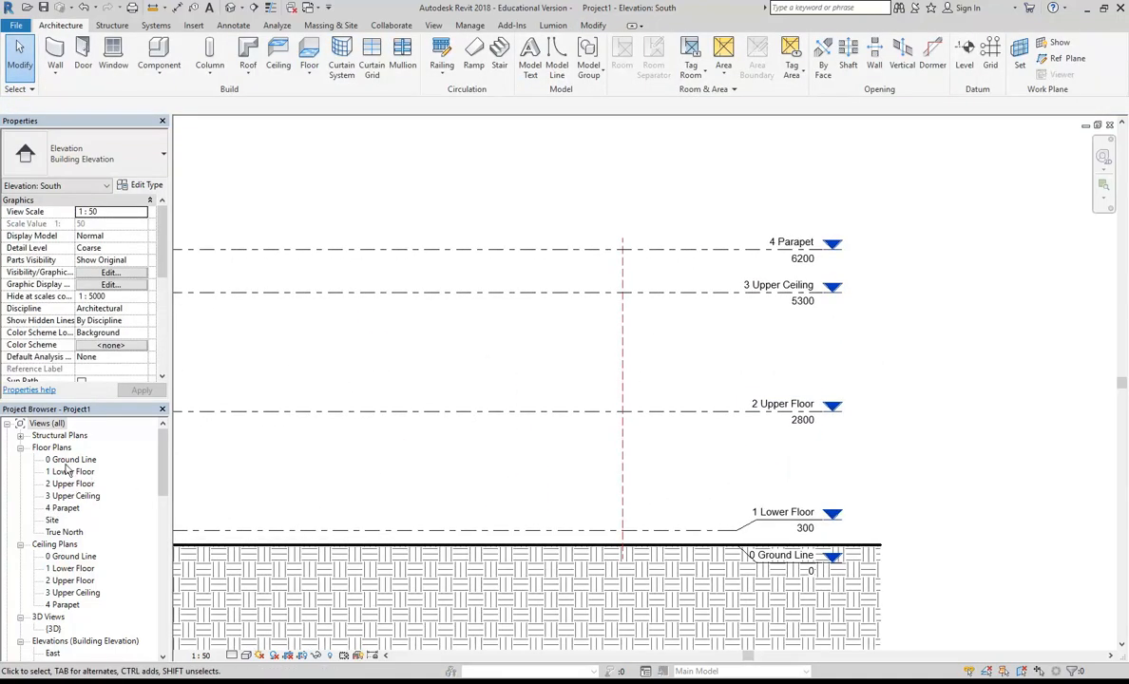
Step: Compare the True North and Site floor plans by switching between them, ending on the Site plan
{"action": "left_click", "coordinate": [52, 520]}
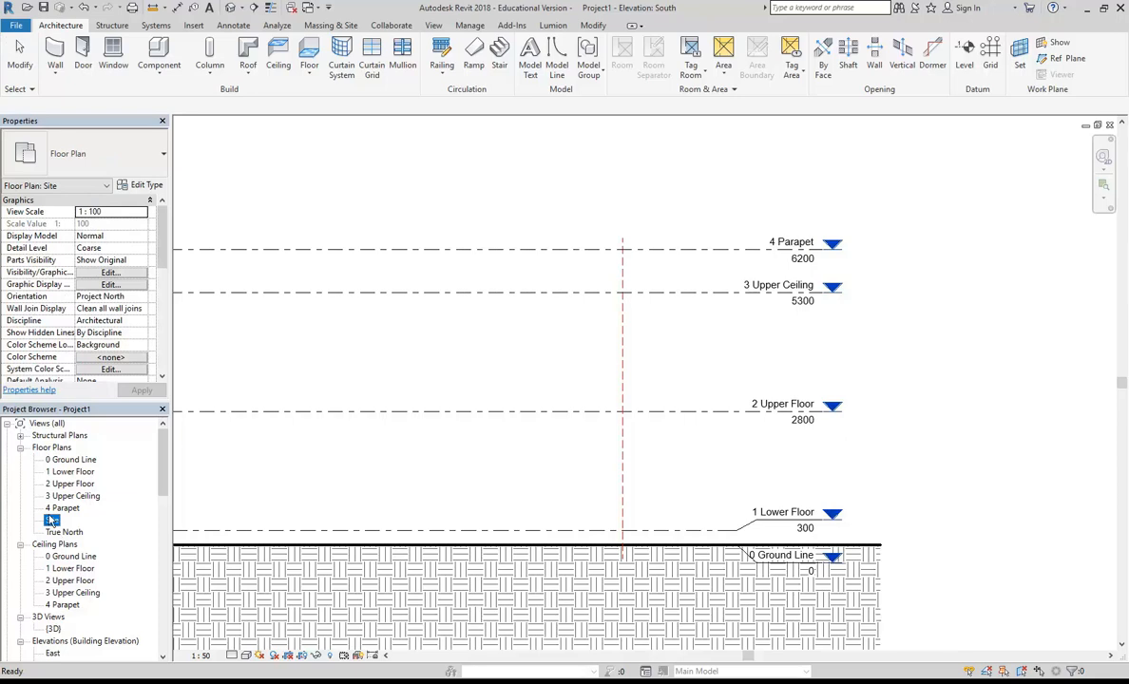
{"action": "double_click", "coordinate": [56, 532]}
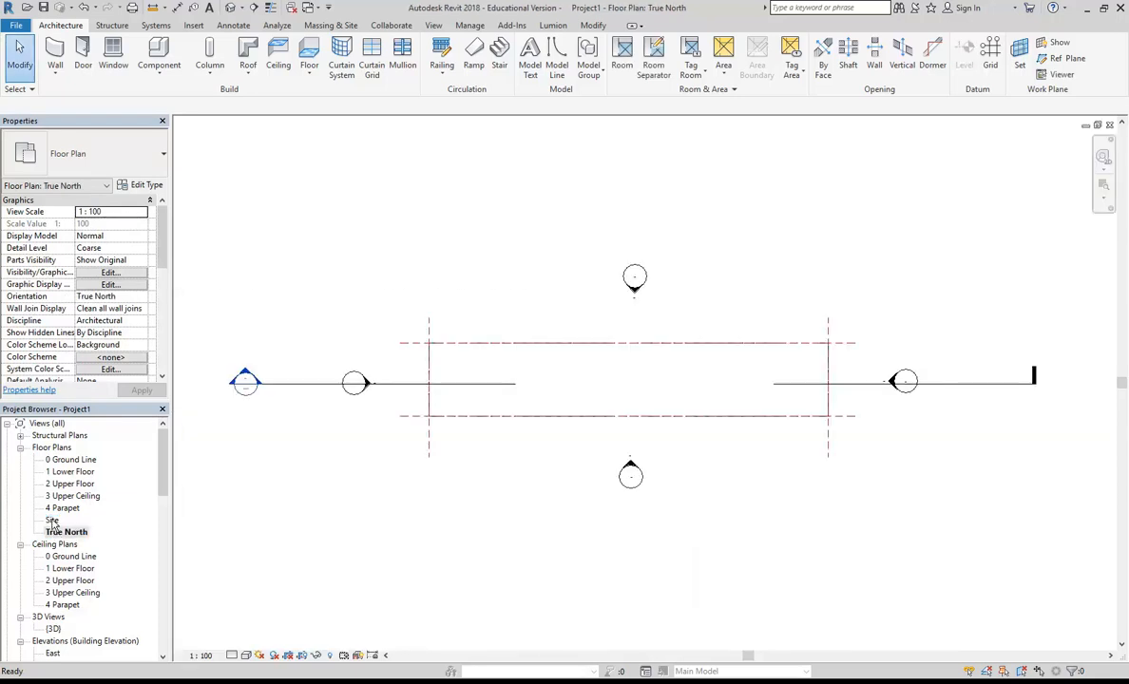
{"action": "double_click", "coordinate": [52, 521]}
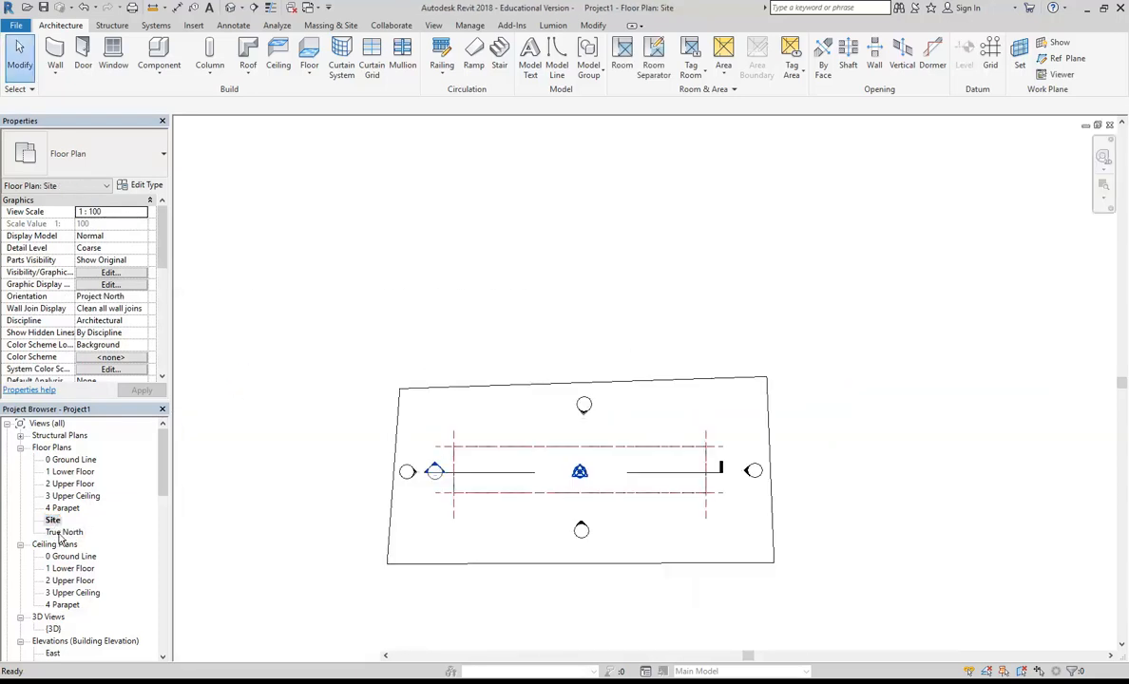
{"action": "double_click", "coordinate": [63, 533]}
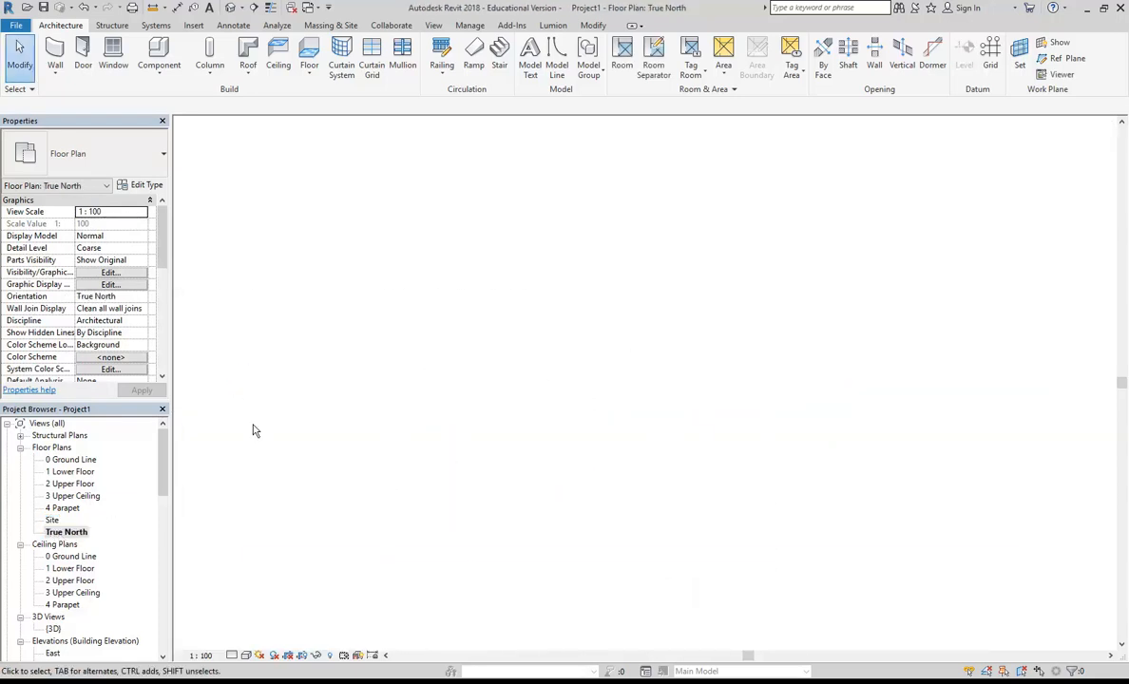
{"action": "double_click", "coordinate": [53, 520]}
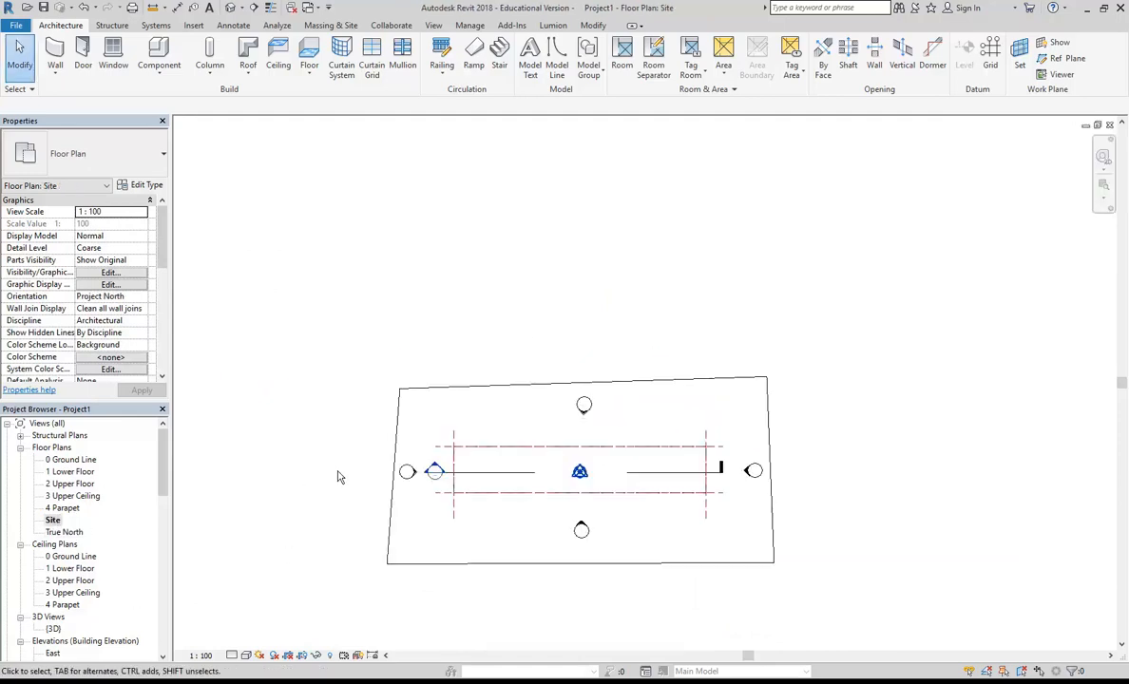
{"action": "middle_click_drag", "start_coordinate": [360, 466], "coordinate": [335, 422]}
Step: Open the South elevation and shift both elbow points of the 0 Ground Line level farther away from its label
{"action": "scroll", "coordinate": [160, 469], "scroll_direction": "down", "scroll_amount": 5}
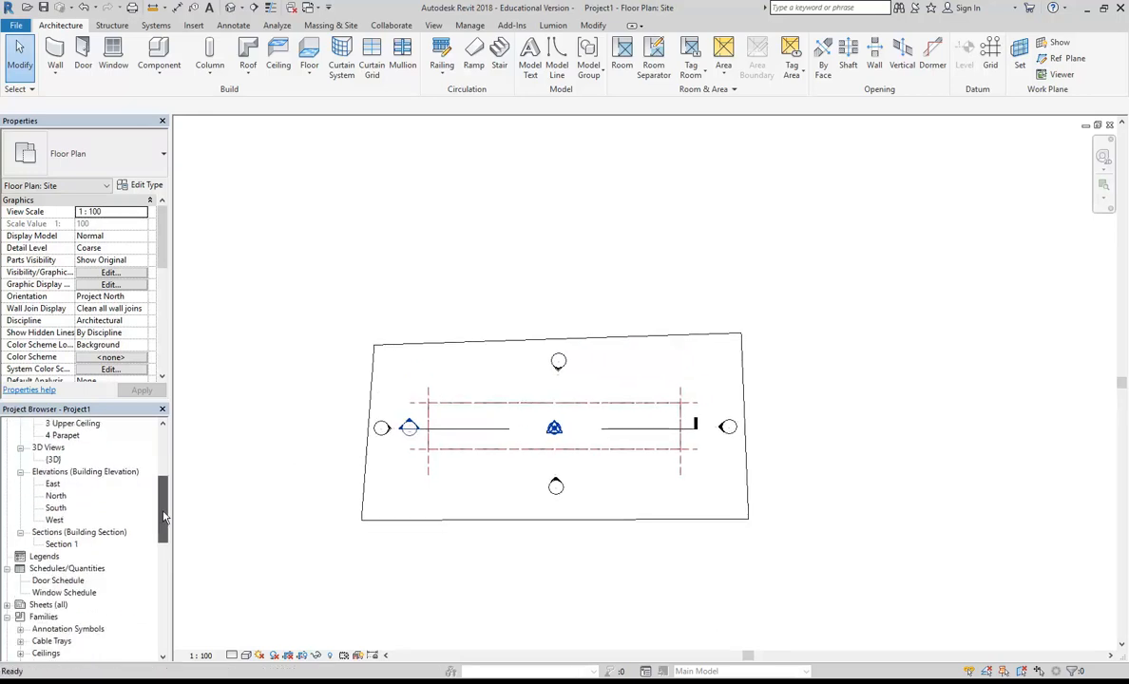
{"action": "double_click", "coordinate": [57, 508]}
{"action": "scroll", "coordinate": [479, 453], "scroll_direction": "down", "scroll_amount": 1}
{"action": "middle_click_drag", "start_coordinate": [479, 452], "coordinate": [444, 440]}
{"action": "scroll", "coordinate": [665, 527], "scroll_direction": "up", "scroll_amount": 5}
{"action": "left_click", "coordinate": [602, 486]}
{"action": "left_click_drag", "start_coordinate": [601, 483], "coordinate": [576, 482]}
{"action": "left_click_drag", "start_coordinate": [660, 534], "coordinate": [628, 517]}
Step: Shift both elbow points of the 1 Lower Floor level to line up with those of 0 Ground Line, and deselect it
{"action": "left_click", "coordinate": [597, 441]}
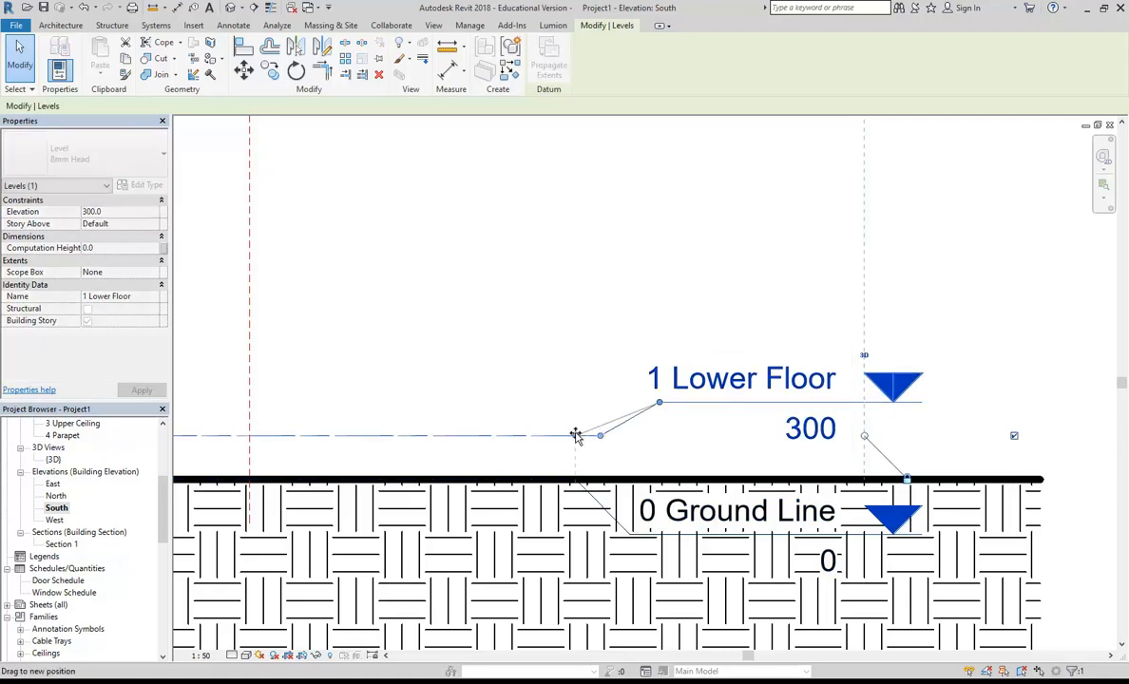
{"action": "left_click_drag", "start_coordinate": [578, 436], "coordinate": [575, 434]}
{"action": "left_click_drag", "start_coordinate": [659, 403], "coordinate": [627, 404]}
{"action": "left_click", "coordinate": [537, 352]}
{"action": "scroll", "coordinate": [658, 446], "scroll_direction": "down", "scroll_amount": 3}
{"action": "scroll", "coordinate": [658, 446], "scroll_direction": "down", "scroll_amount": 4}
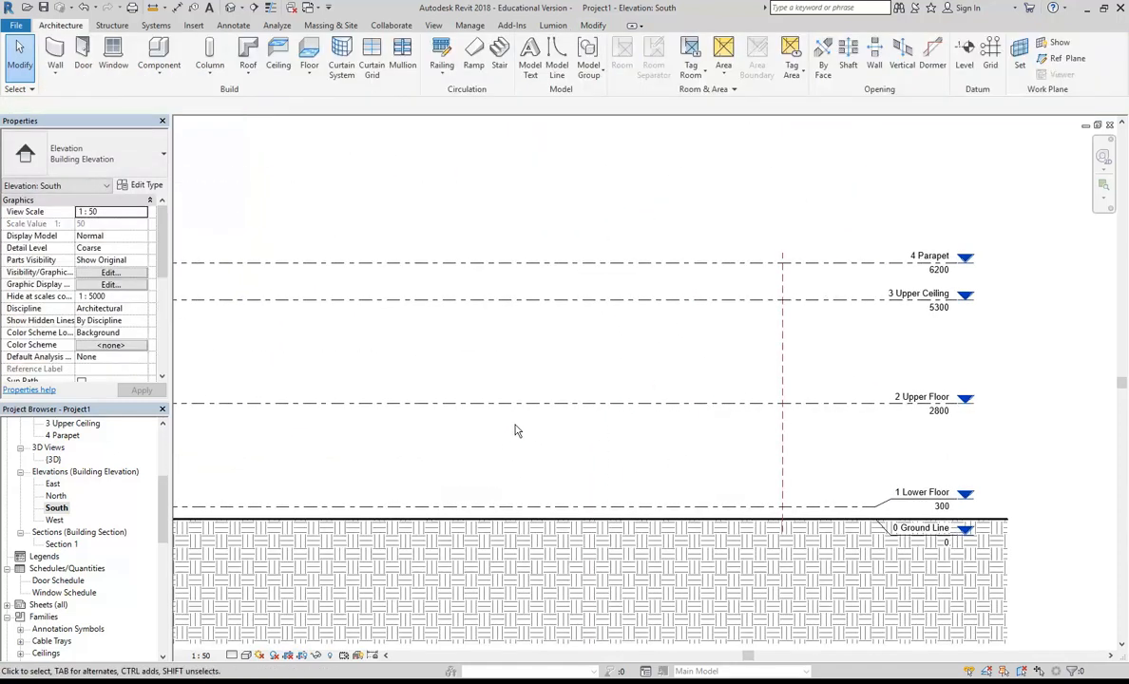
{"action": "scroll", "coordinate": [570, 437], "scroll_direction": "down", "scroll_amount": 3}
{"action": "middle_click_drag", "start_coordinate": [622, 446], "coordinate": [702, 463]}
{"action": "scroll", "coordinate": [708, 461], "scroll_direction": "up", "scroll_amount": 2}
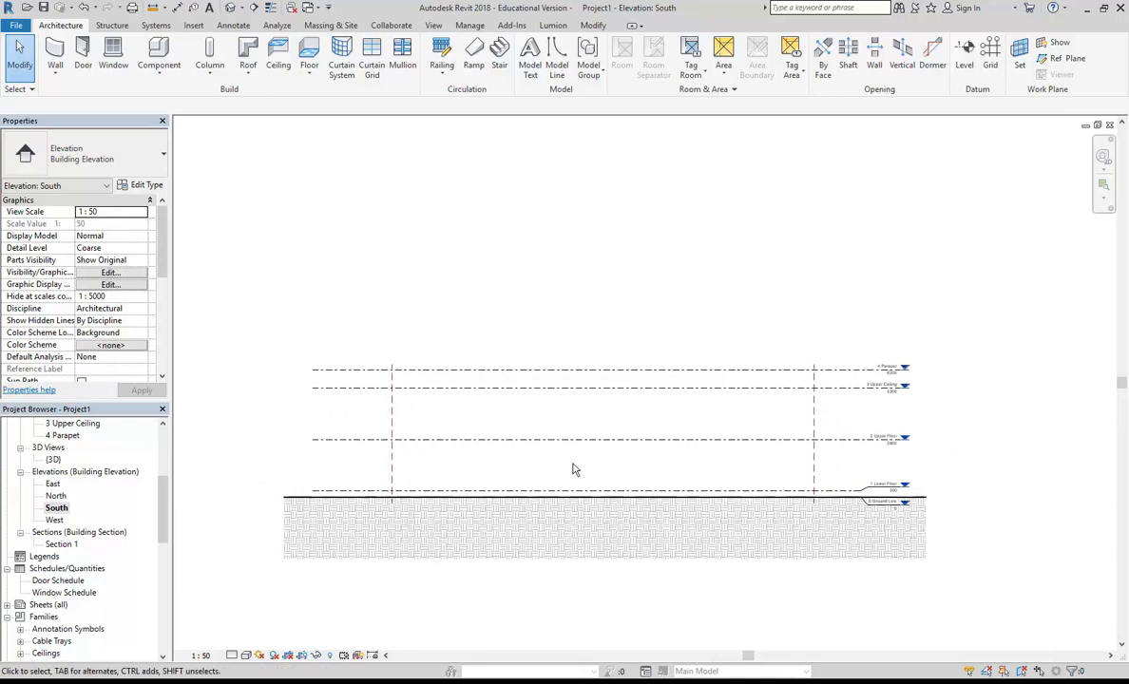